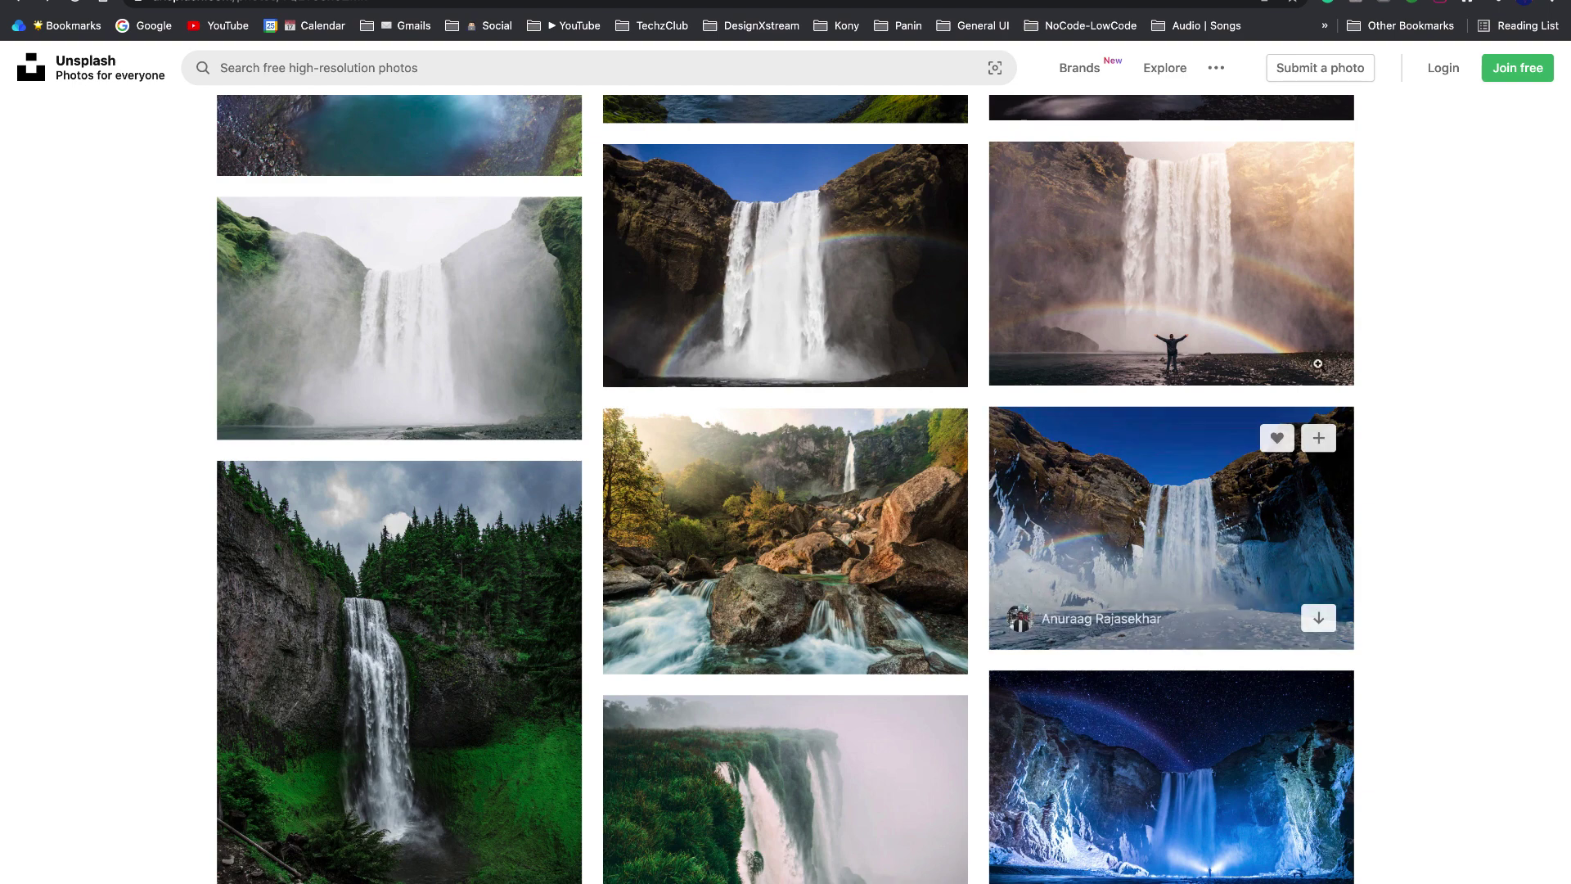
- Browse the related waterfall photos and download the tall waterfall shot with the teal pool and rainbow
scroll(1347, 480, down, 3)
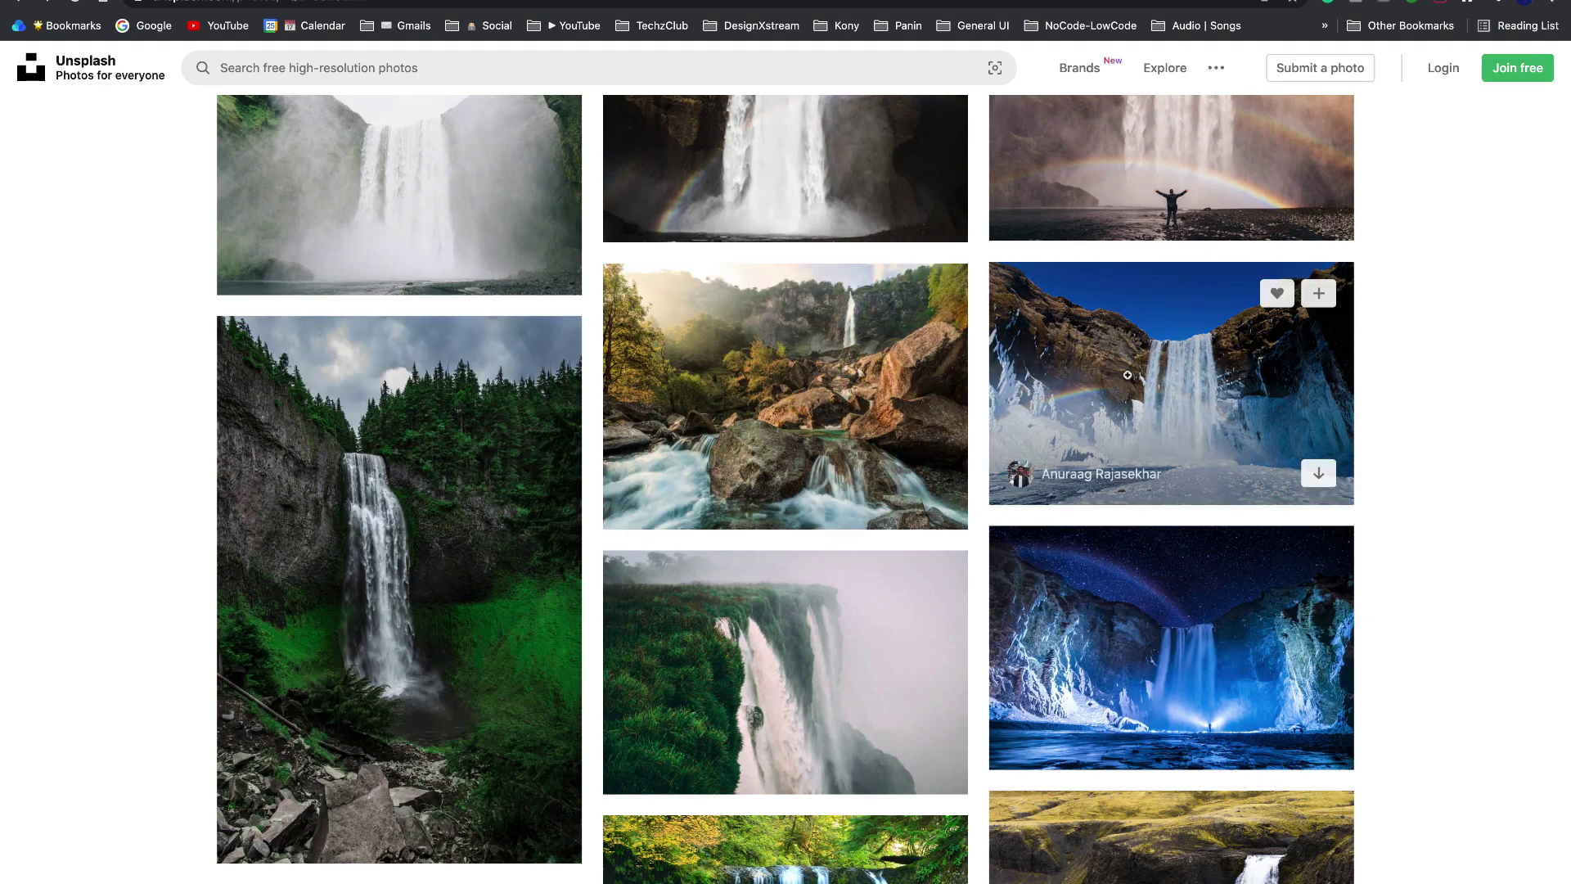
scroll(819, 426, down, 5)
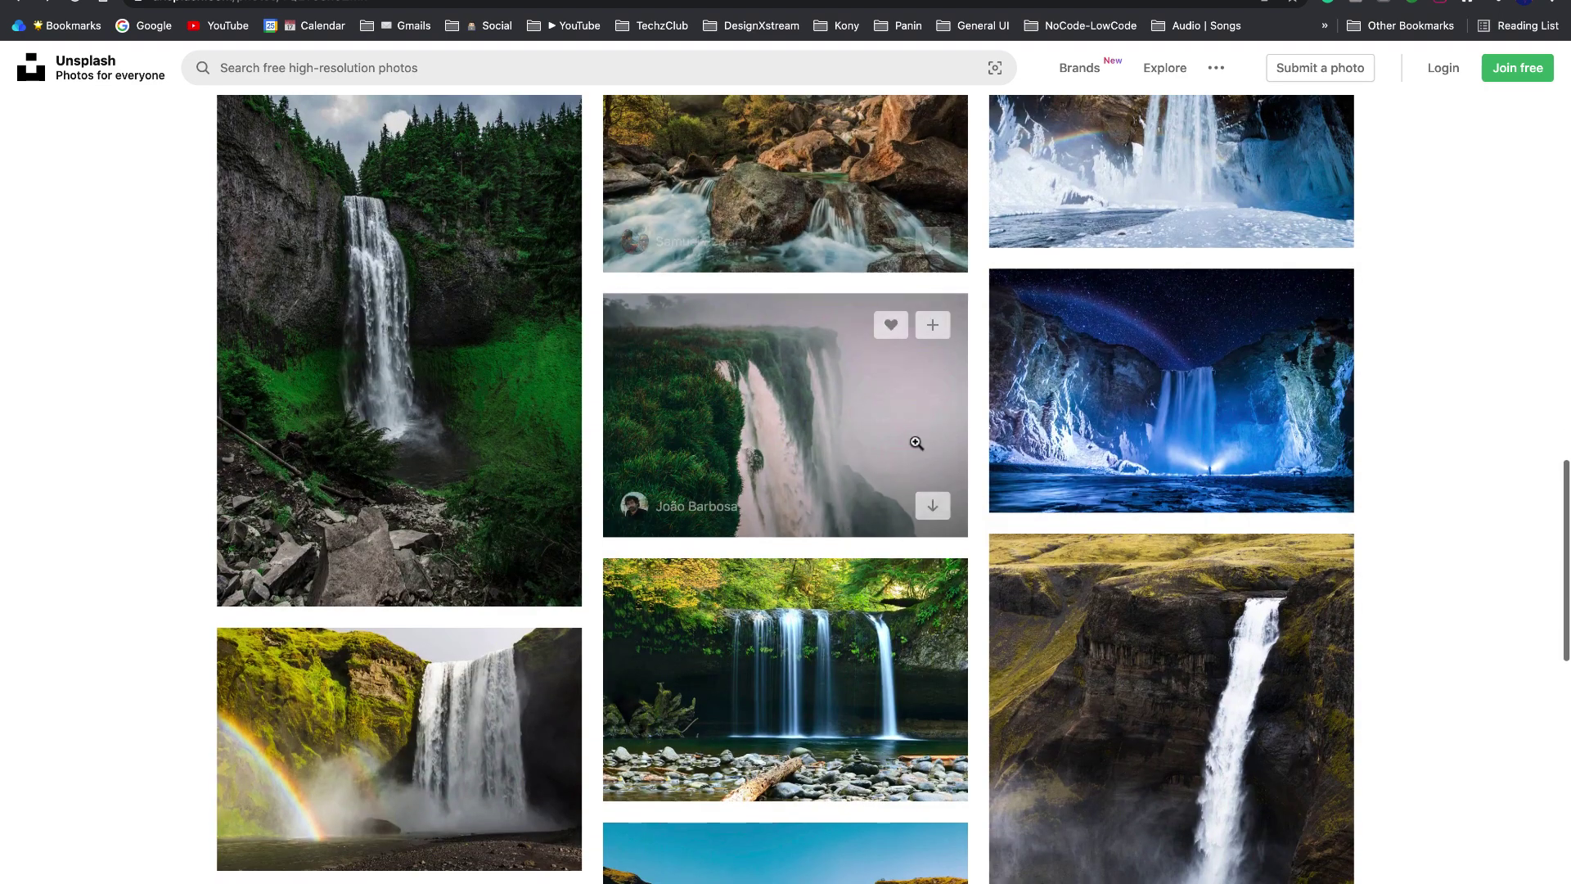
click(1098, 407)
scroll(1098, 407, up, 7)
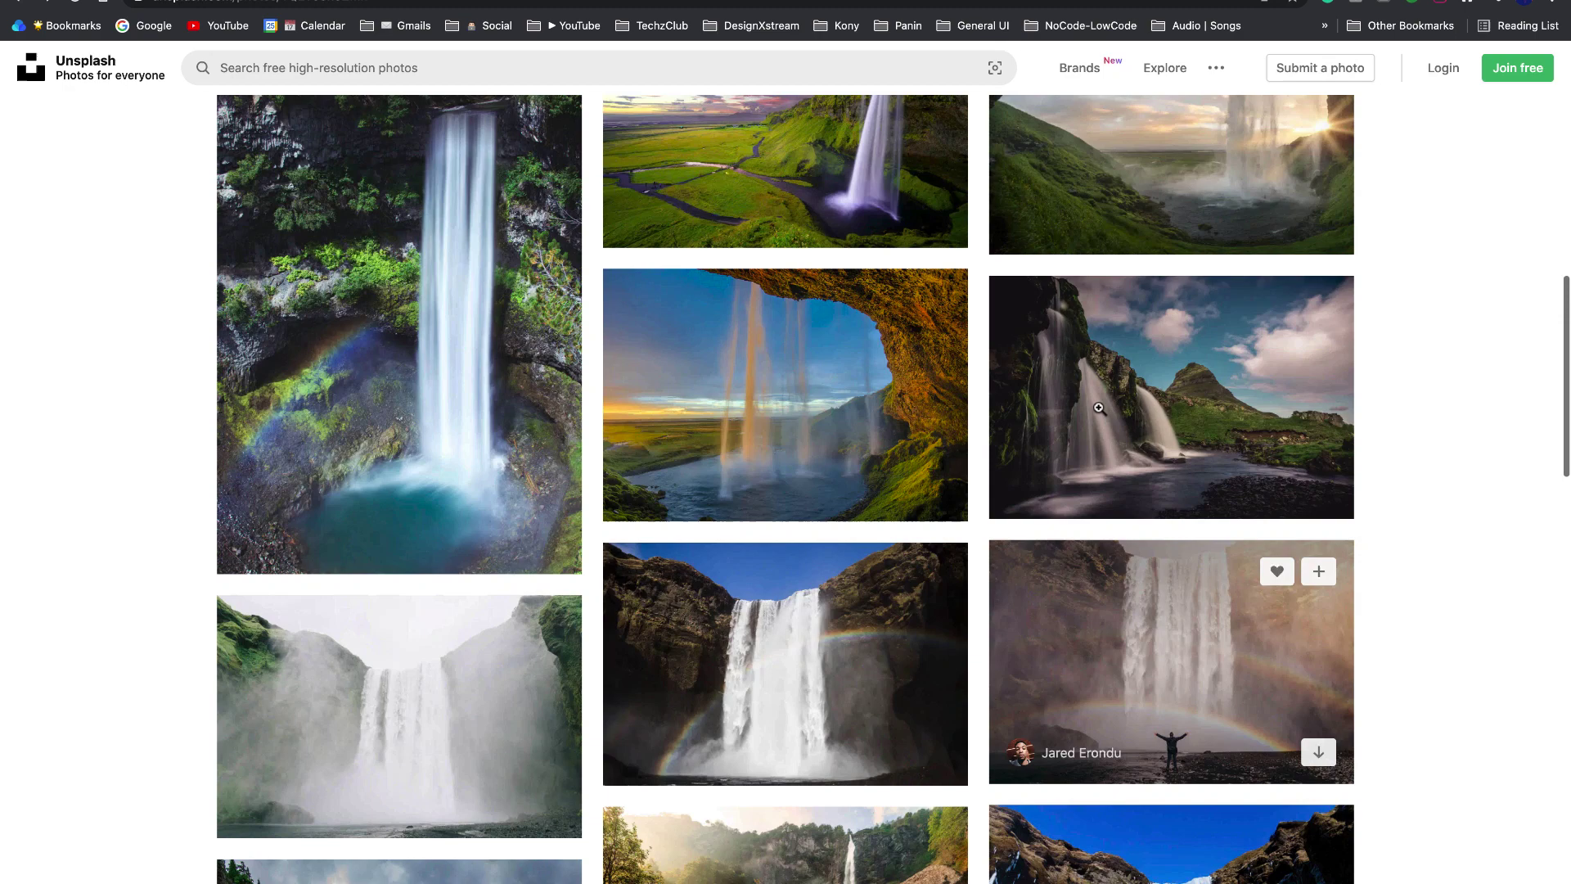
scroll(1099, 408, down, 2)
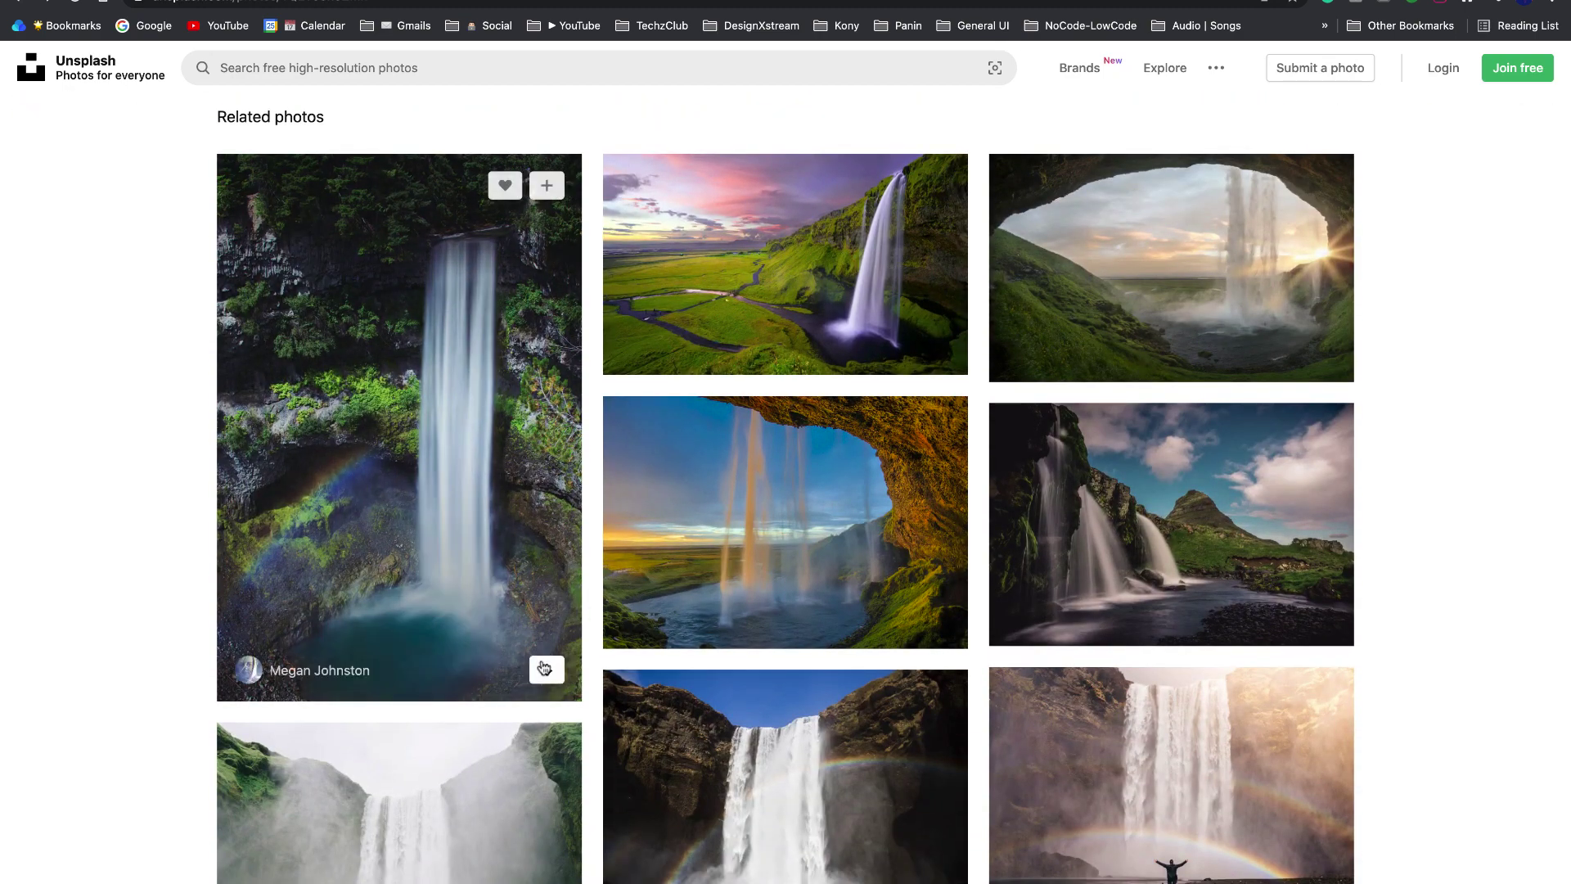
click(544, 669)
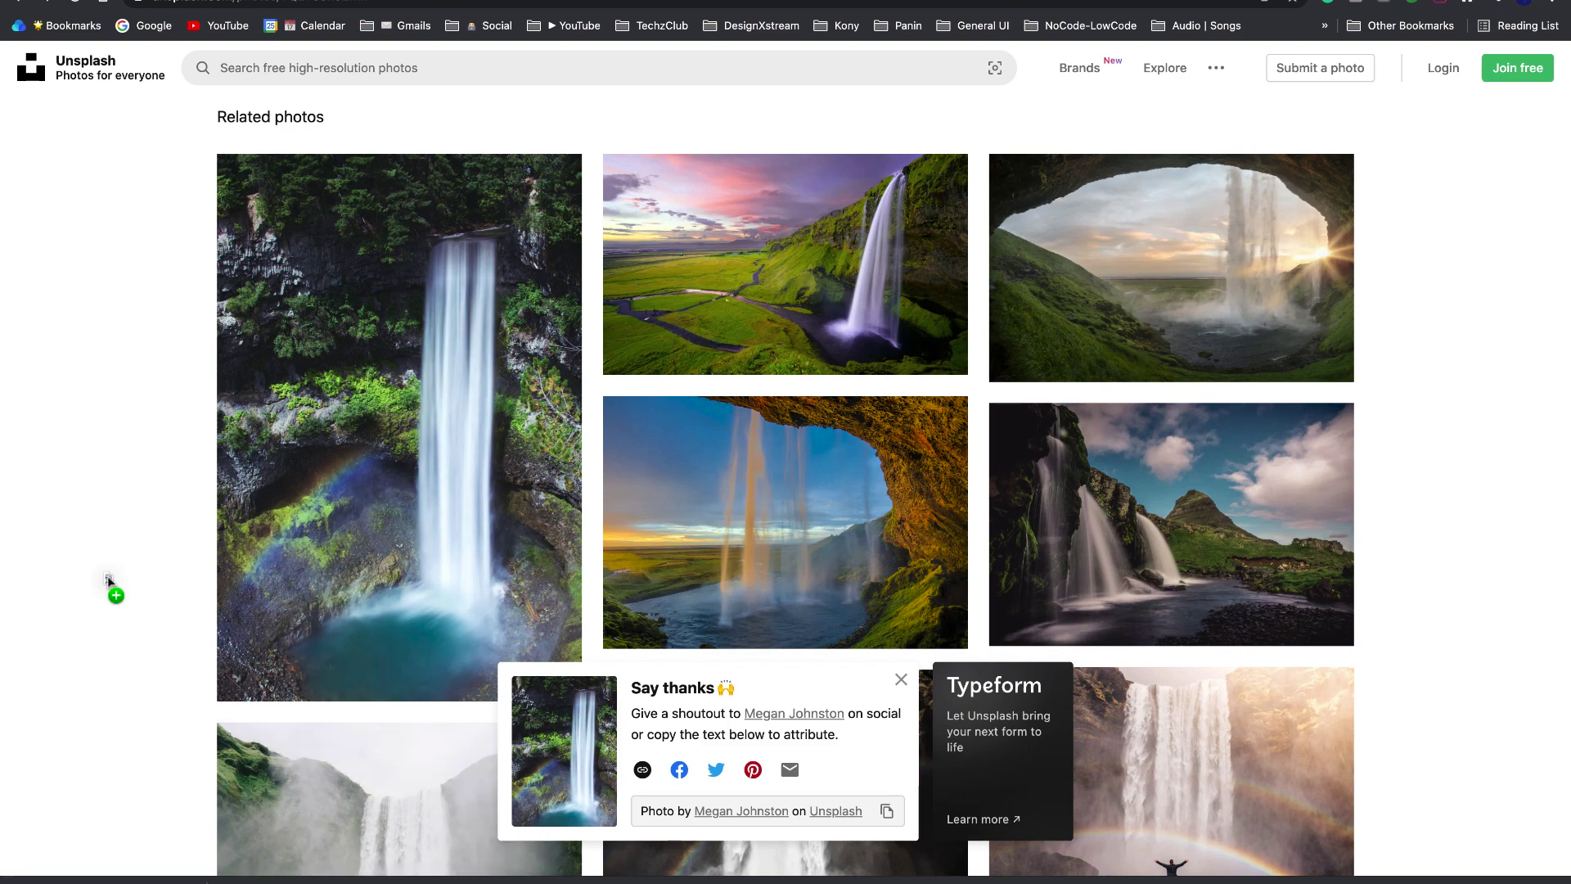
- Switch to Figma, import the downloaded waterfall photo onto the canvas and wrap it in a frame
key(ctrl+Left)
drag(108, 576, 630, 461)
right_click(690, 401)
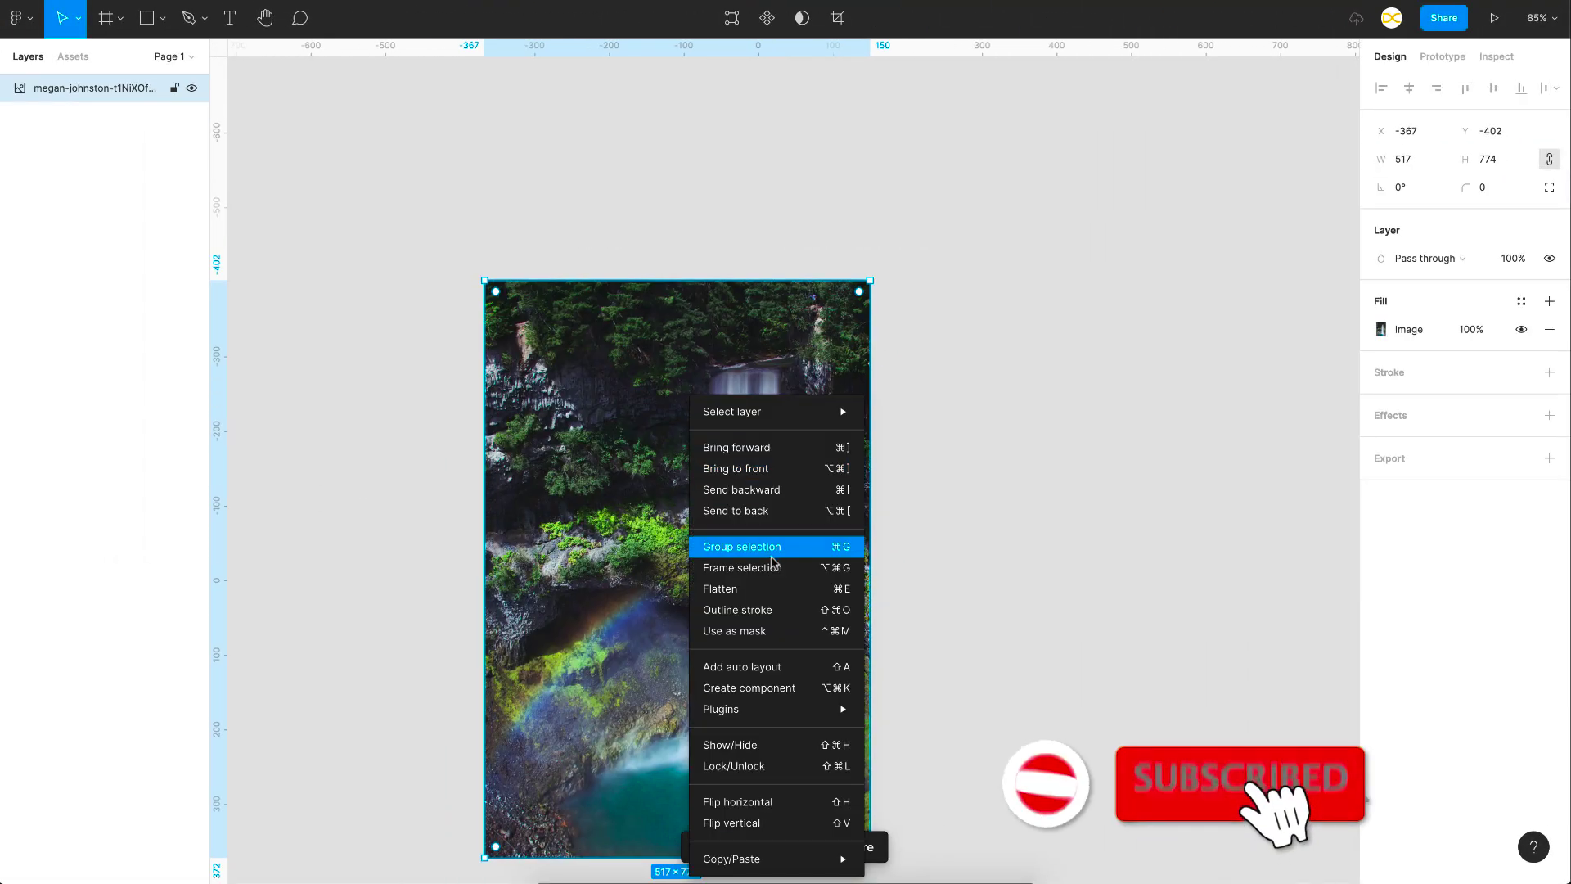
click(742, 567)
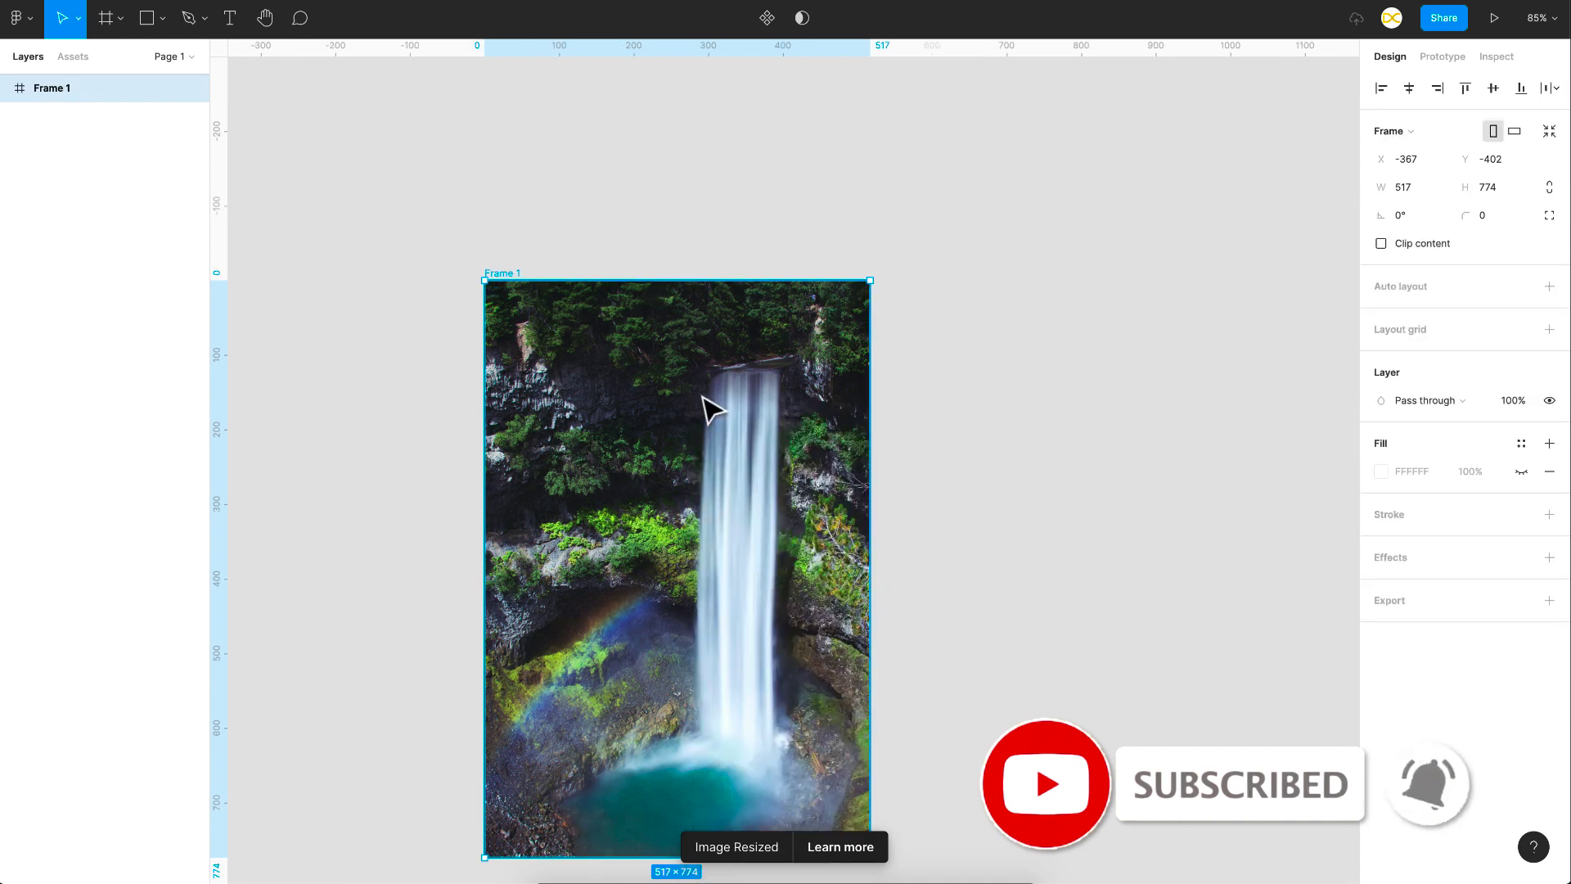
click(999, 474)
scroll(730, 563, down, 2)
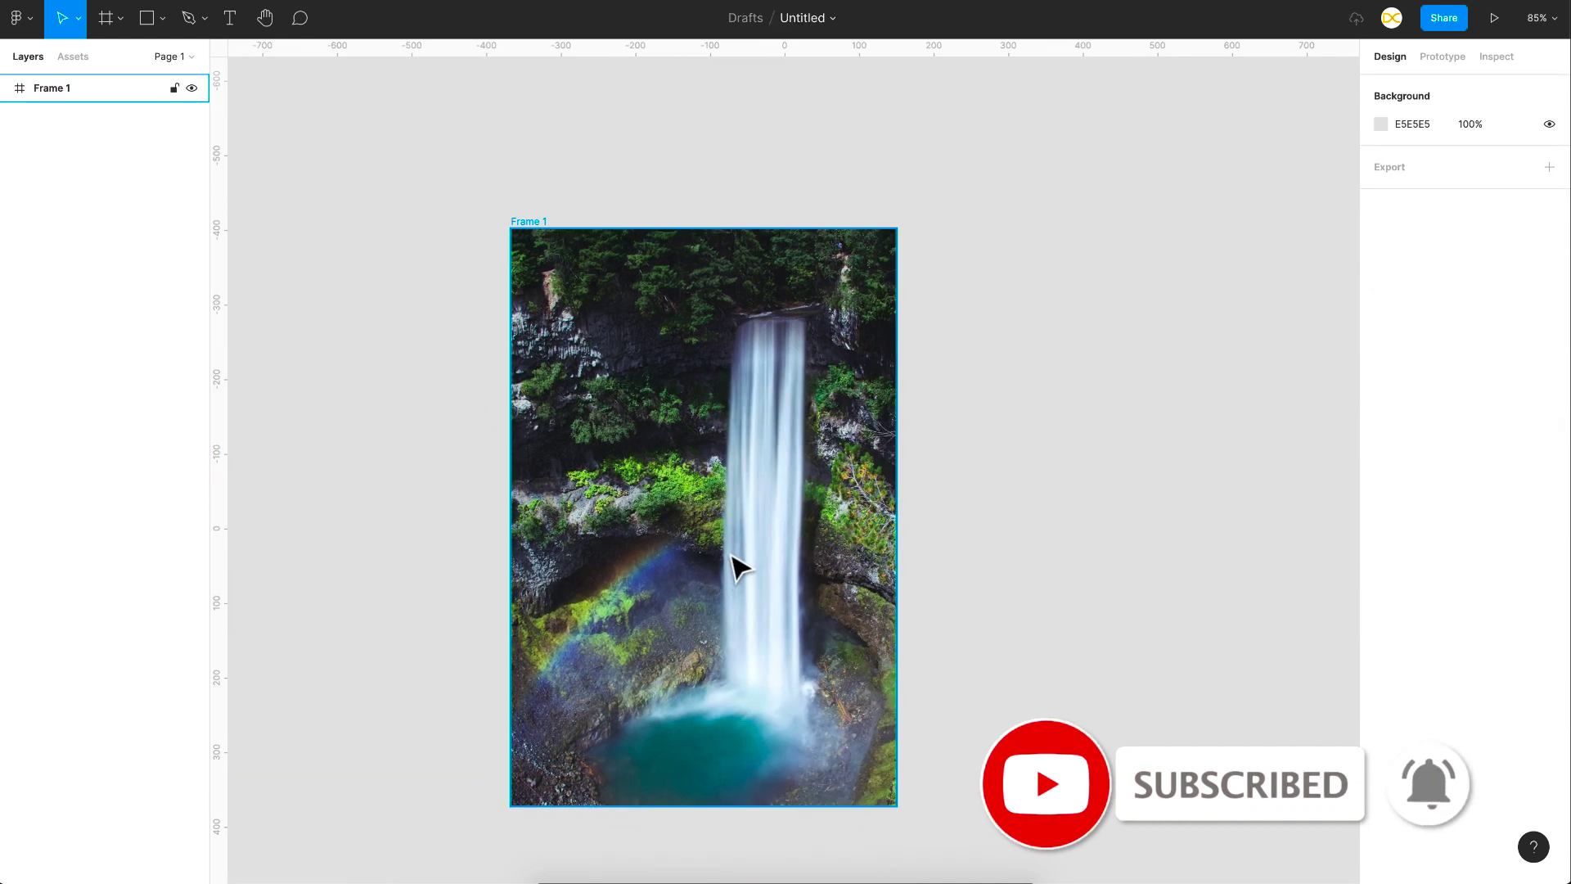
click(742, 532)
click(941, 433)
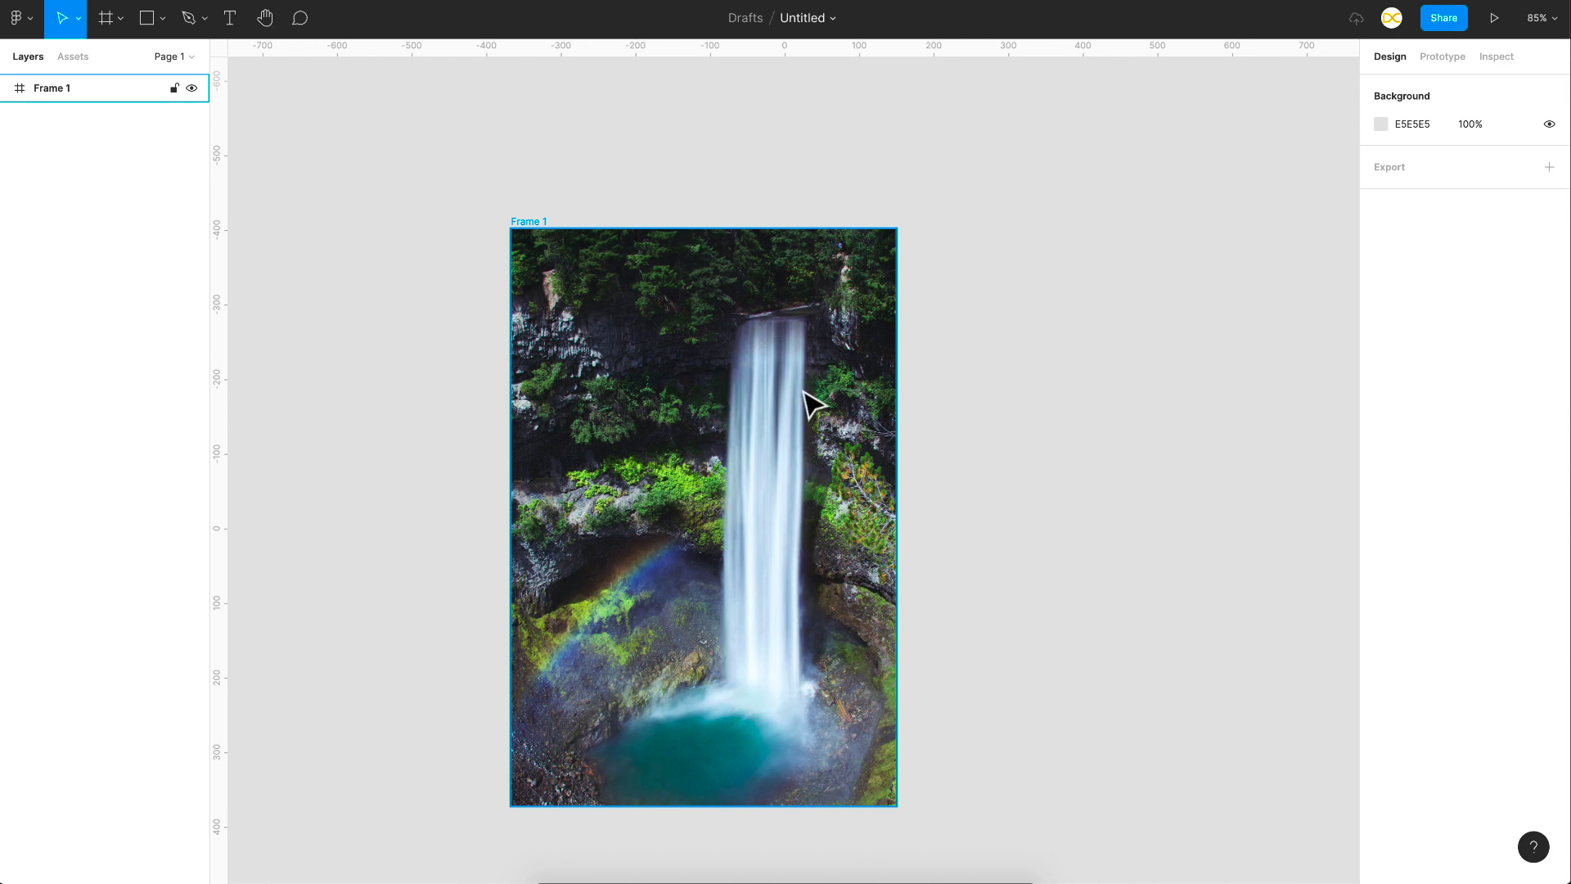
- Trace the left part of the waterfall's lip, its left edge and its curved base with the Pen tool
scroll(804, 344, up, 10)
key(p)
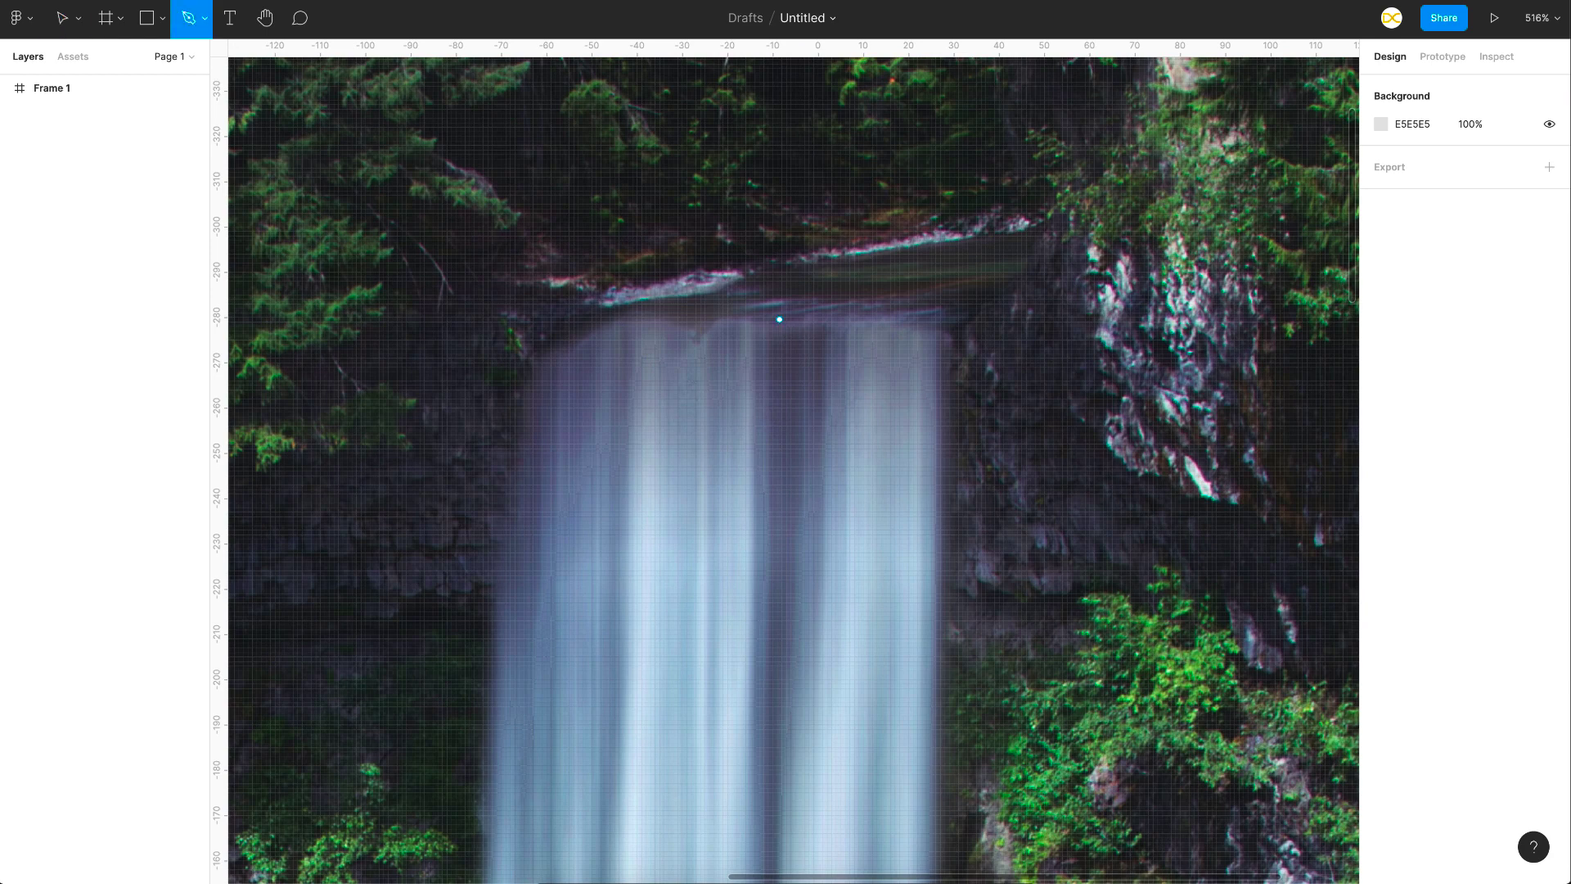
click(698, 336)
drag(628, 316, 611, 320)
click(578, 347)
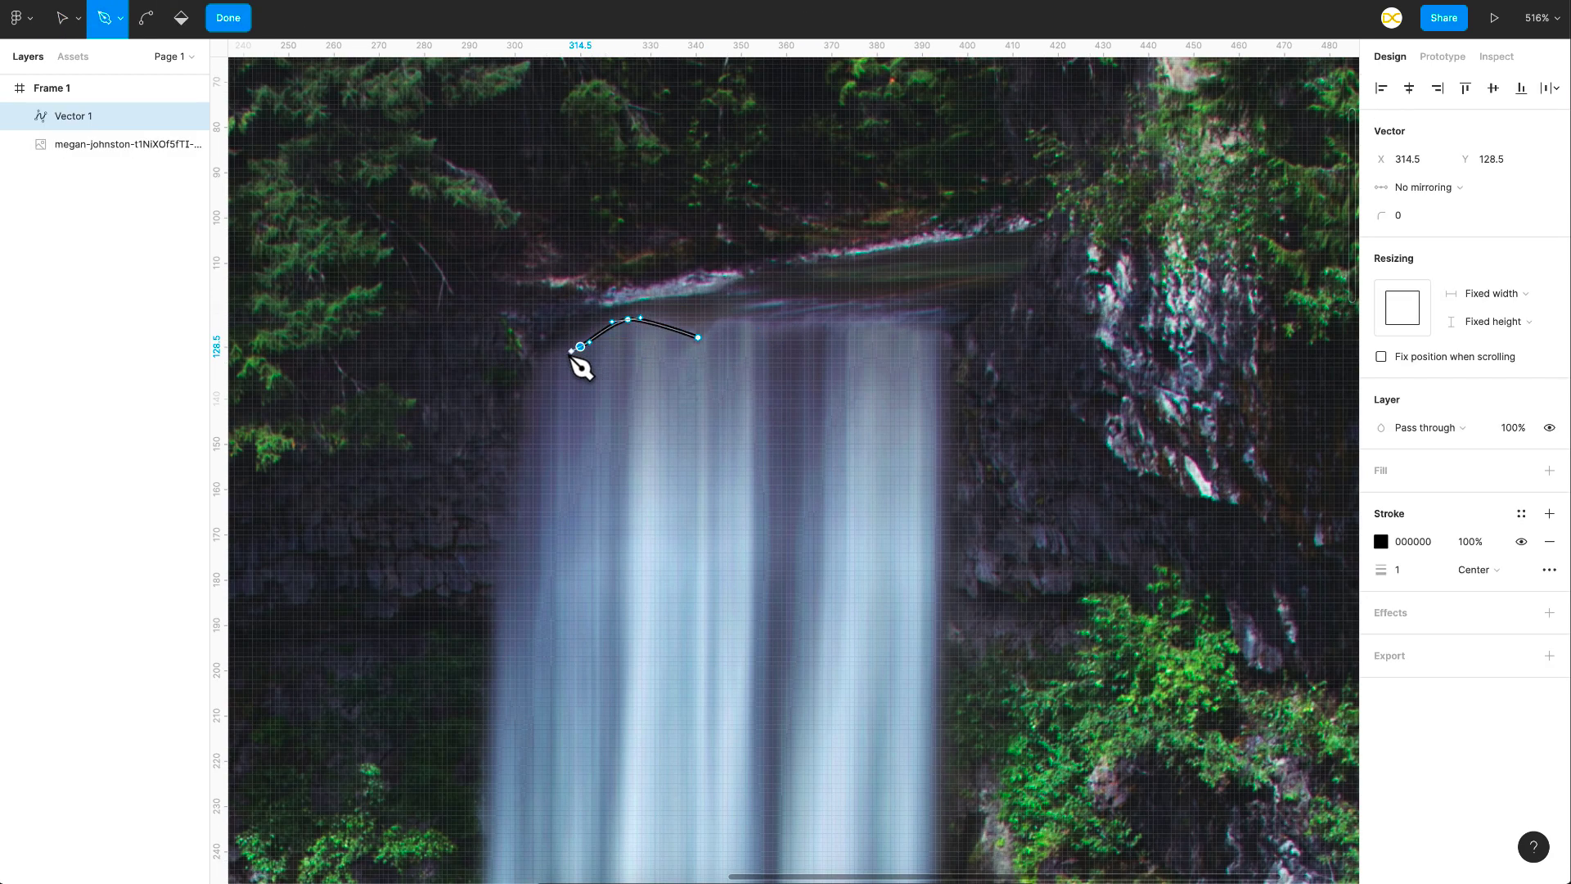
drag(531, 361, 526, 376)
scroll(526, 376, down, 5)
scroll(475, 433, down, 4)
drag(591, 467, 591, 516)
- Extend the pen path from the base up the waterfall's right edge to its upper-right corner
scroll(591, 516, down, 5)
drag(589, 670, 590, 683)
scroll(655, 681, up, 5)
click(656, 677)
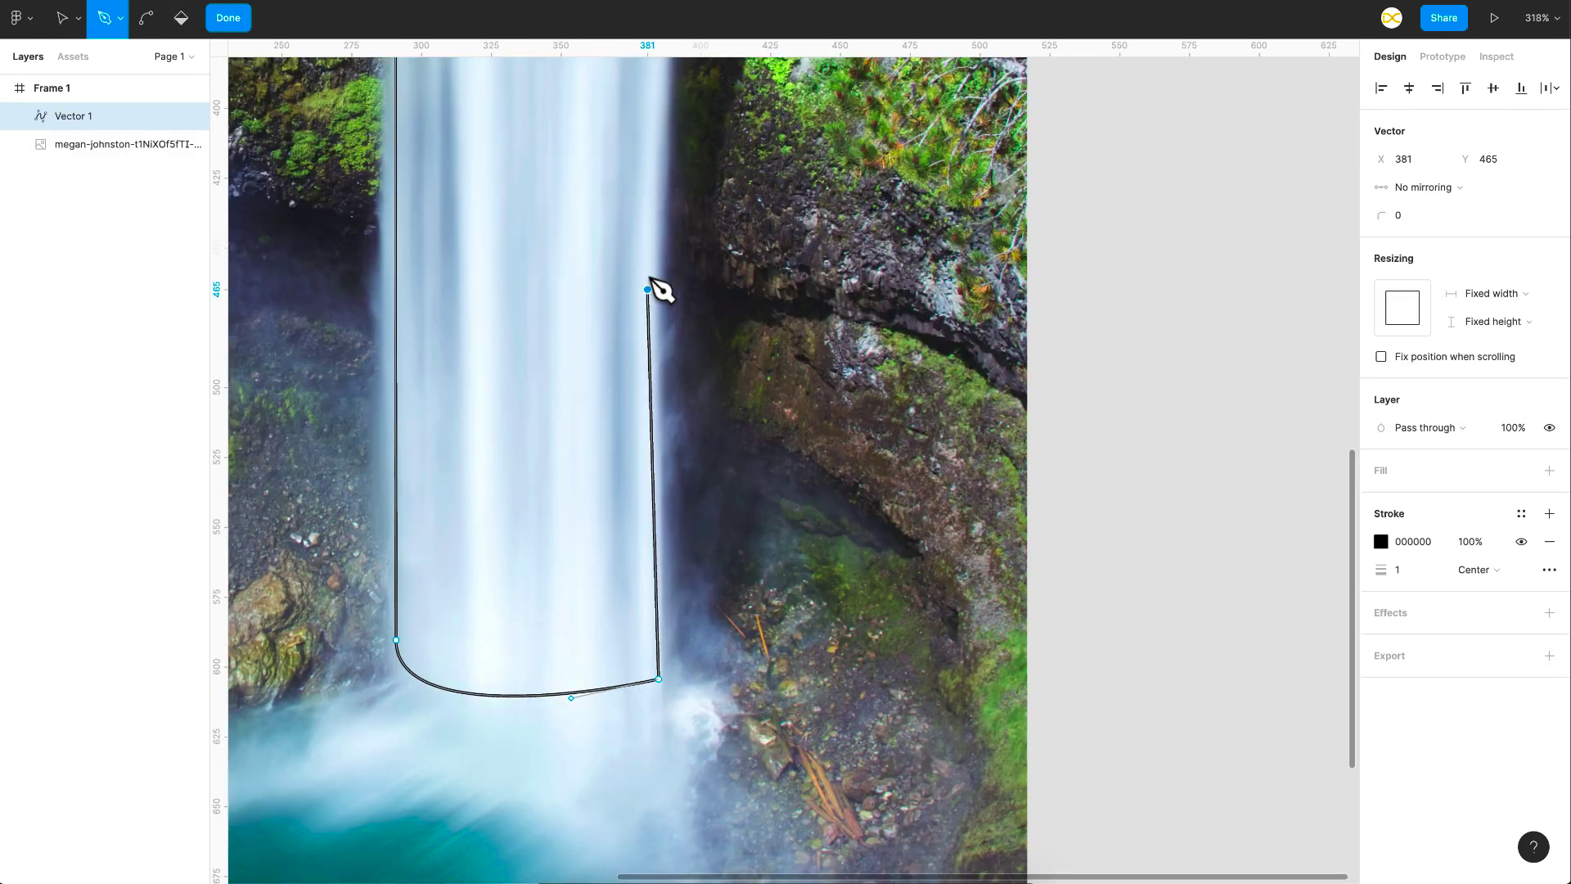
drag(649, 286, 652, 192)
- Close the outline along the waterfall's lip and add a solid fill to the traced shape
scroll(655, 236, down, 5)
drag(655, 234, 662, 204)
key(super+z)
scroll(655, 327, up, 5)
click(656, 510)
scroll(658, 389, up, 5)
click(663, 376)
click(572, 356)
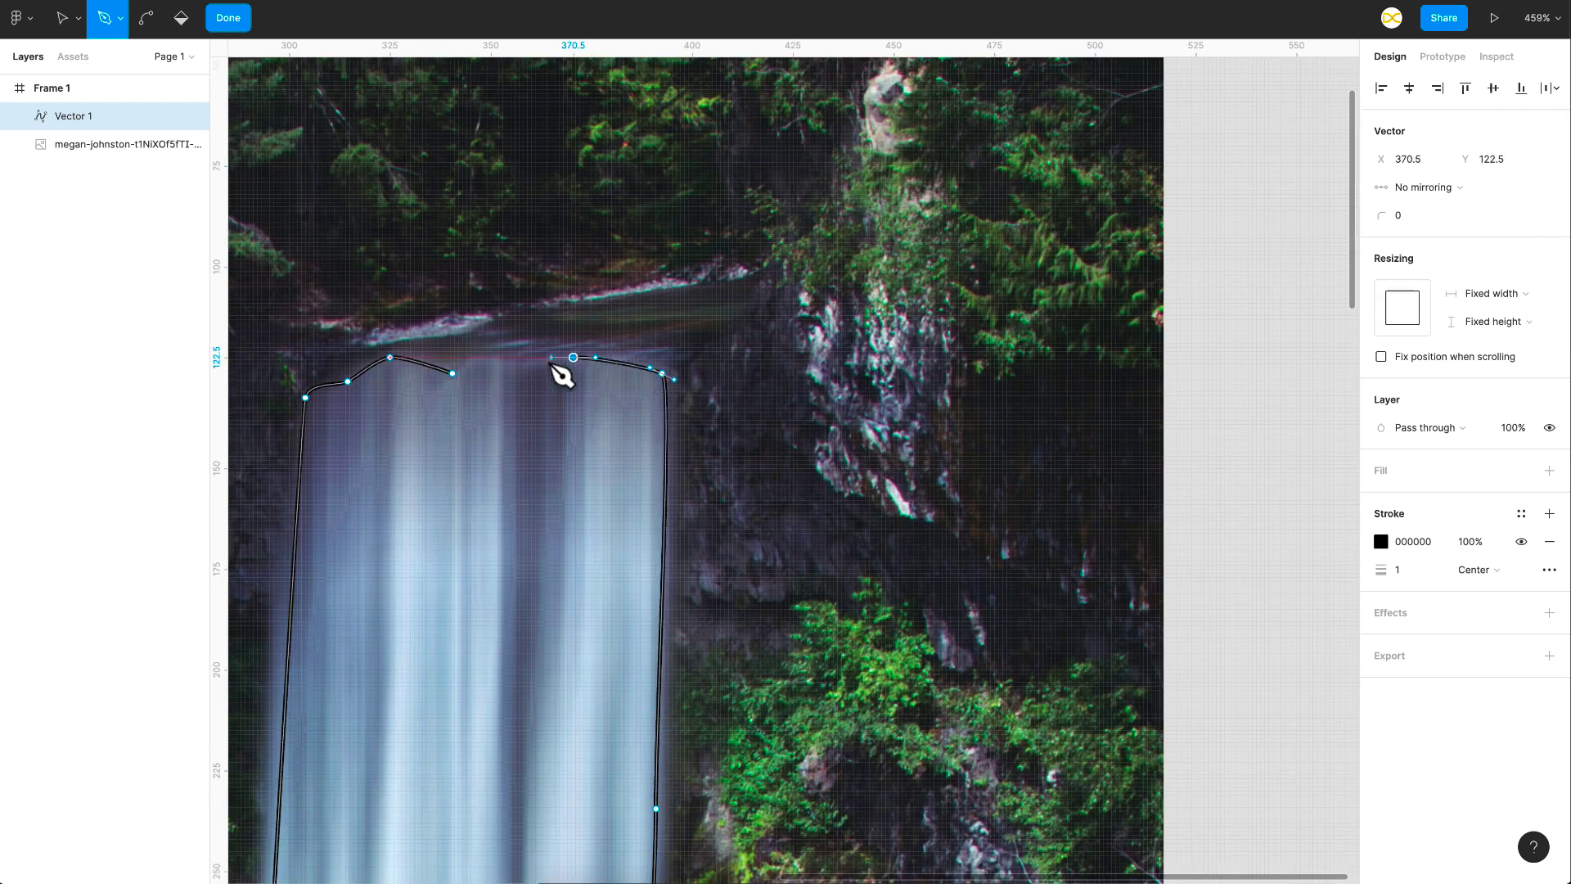
click(539, 365)
click(477, 375)
click(452, 376)
scroll(602, 504, down, 8)
click(1549, 471)
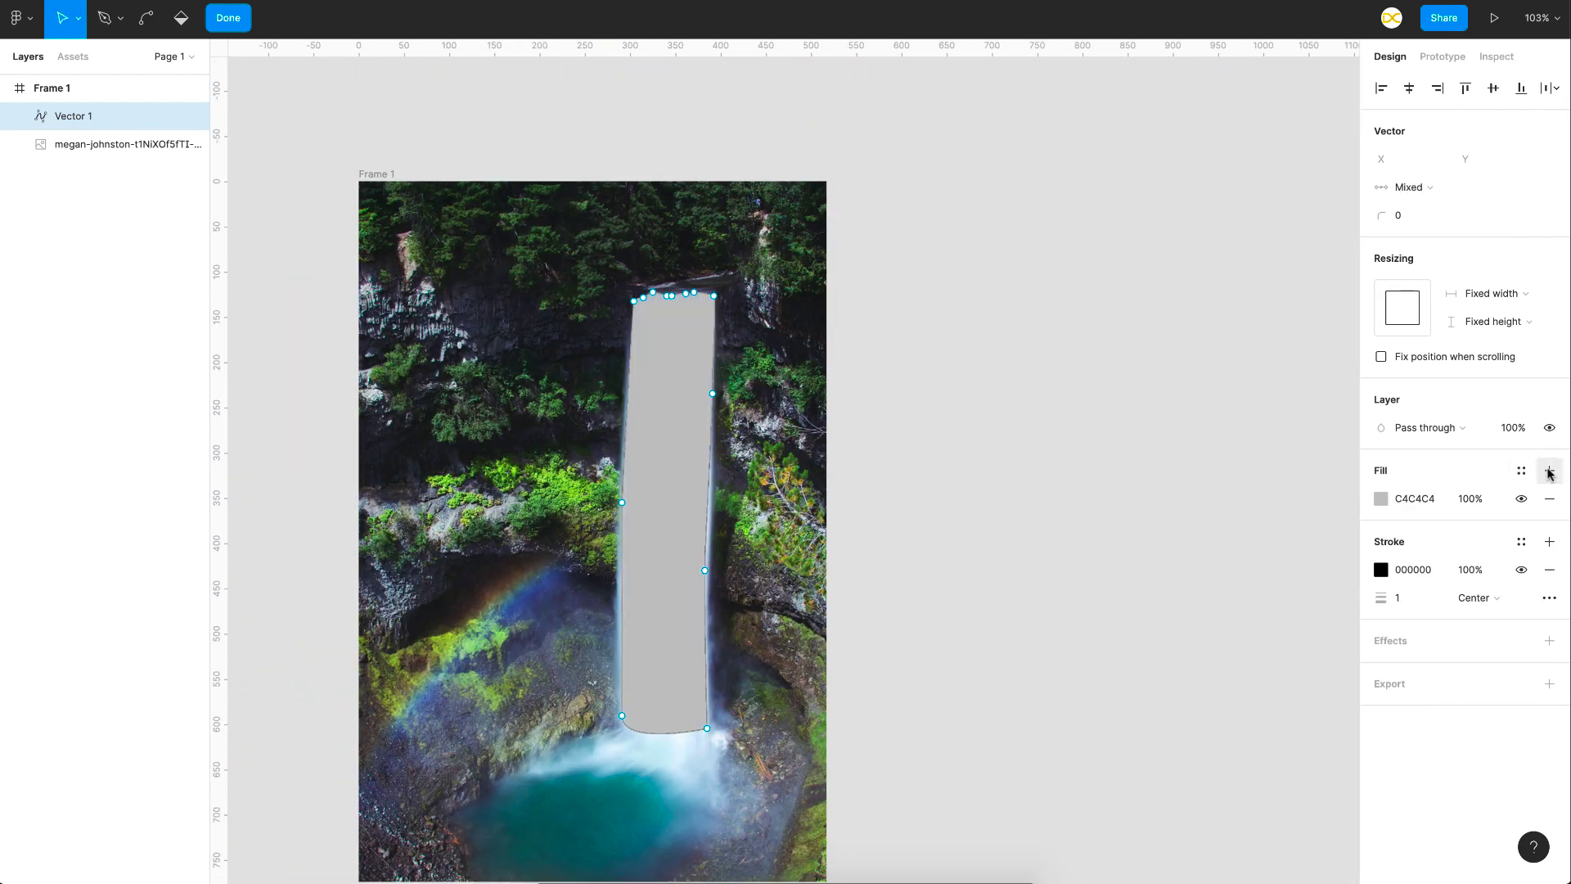
- Duplicate the photo layer and mask the copy with the traced waterfall shape placed directly beneath it
click(102, 146)
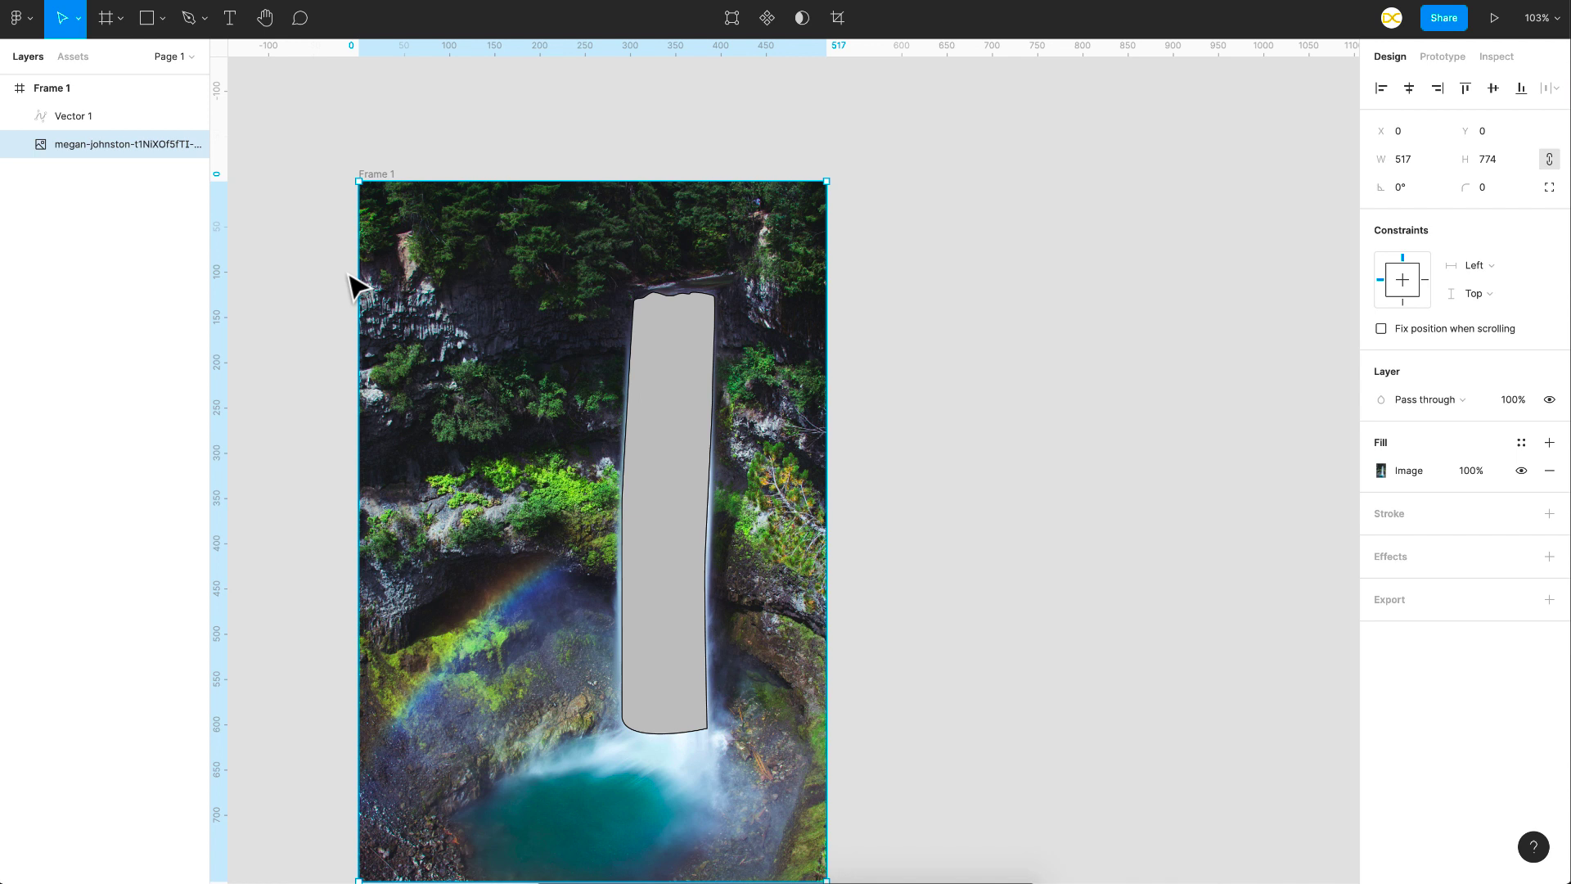
key(ctrl+d)
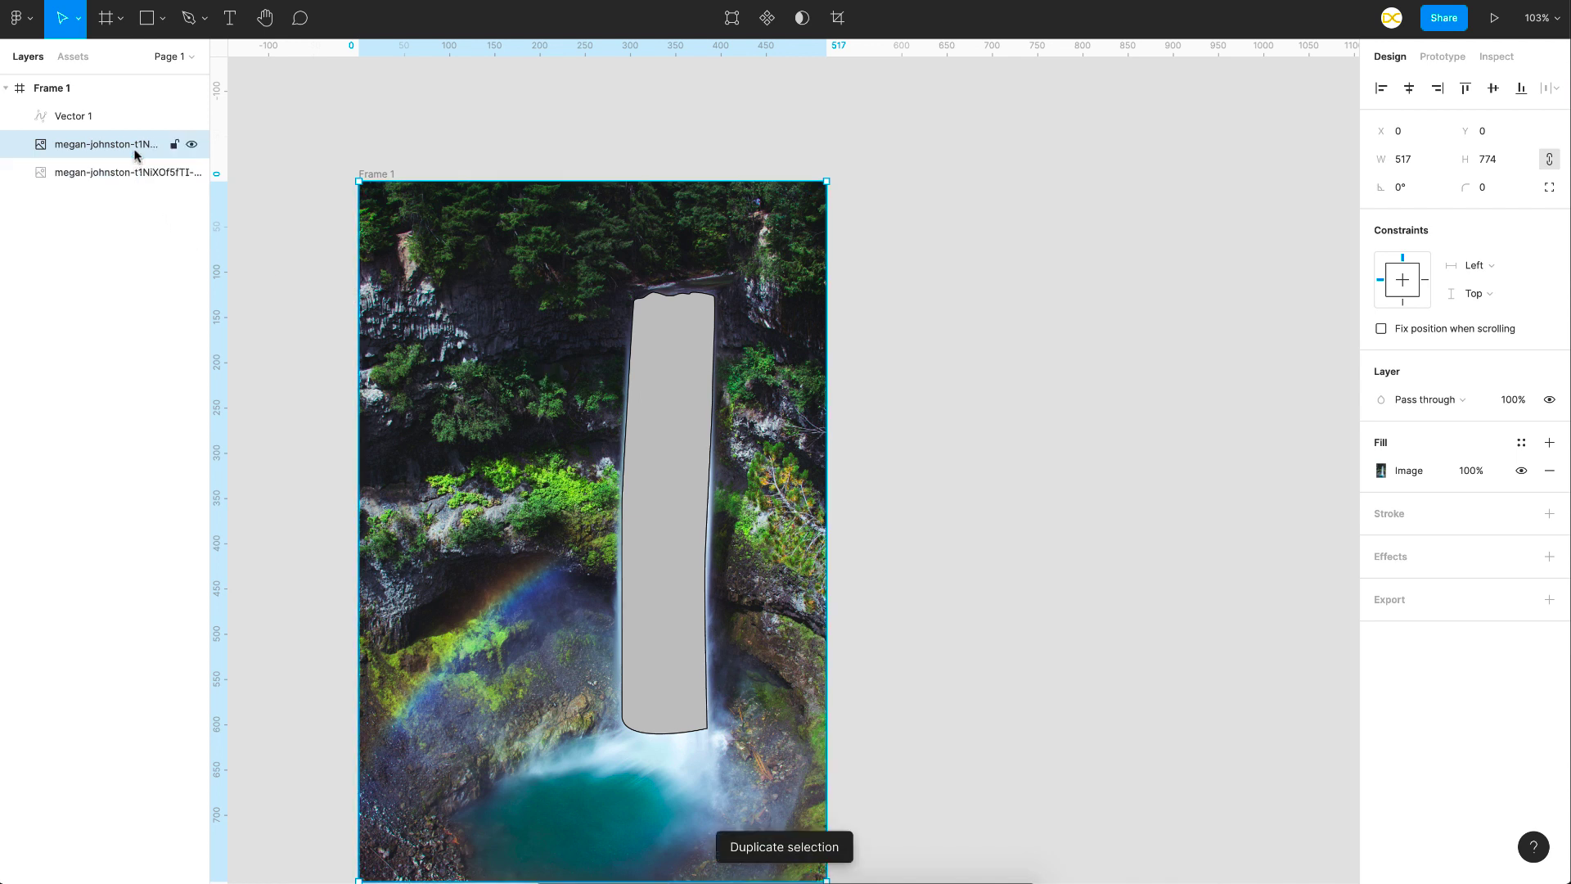
click(84, 116)
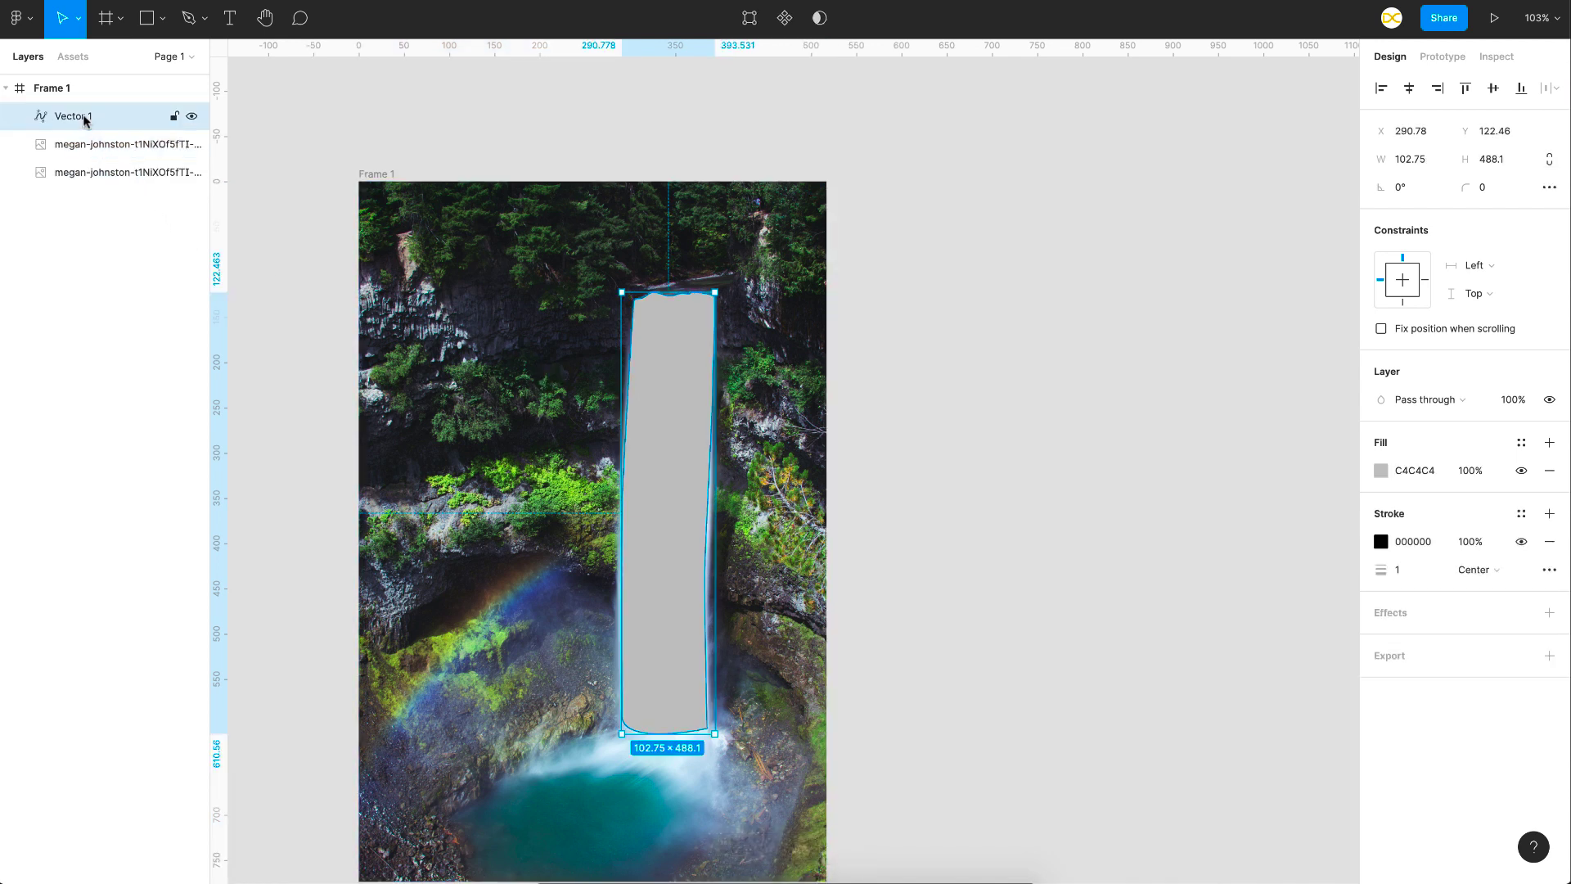
drag(84, 116, 85, 156)
shift+click(66, 123)
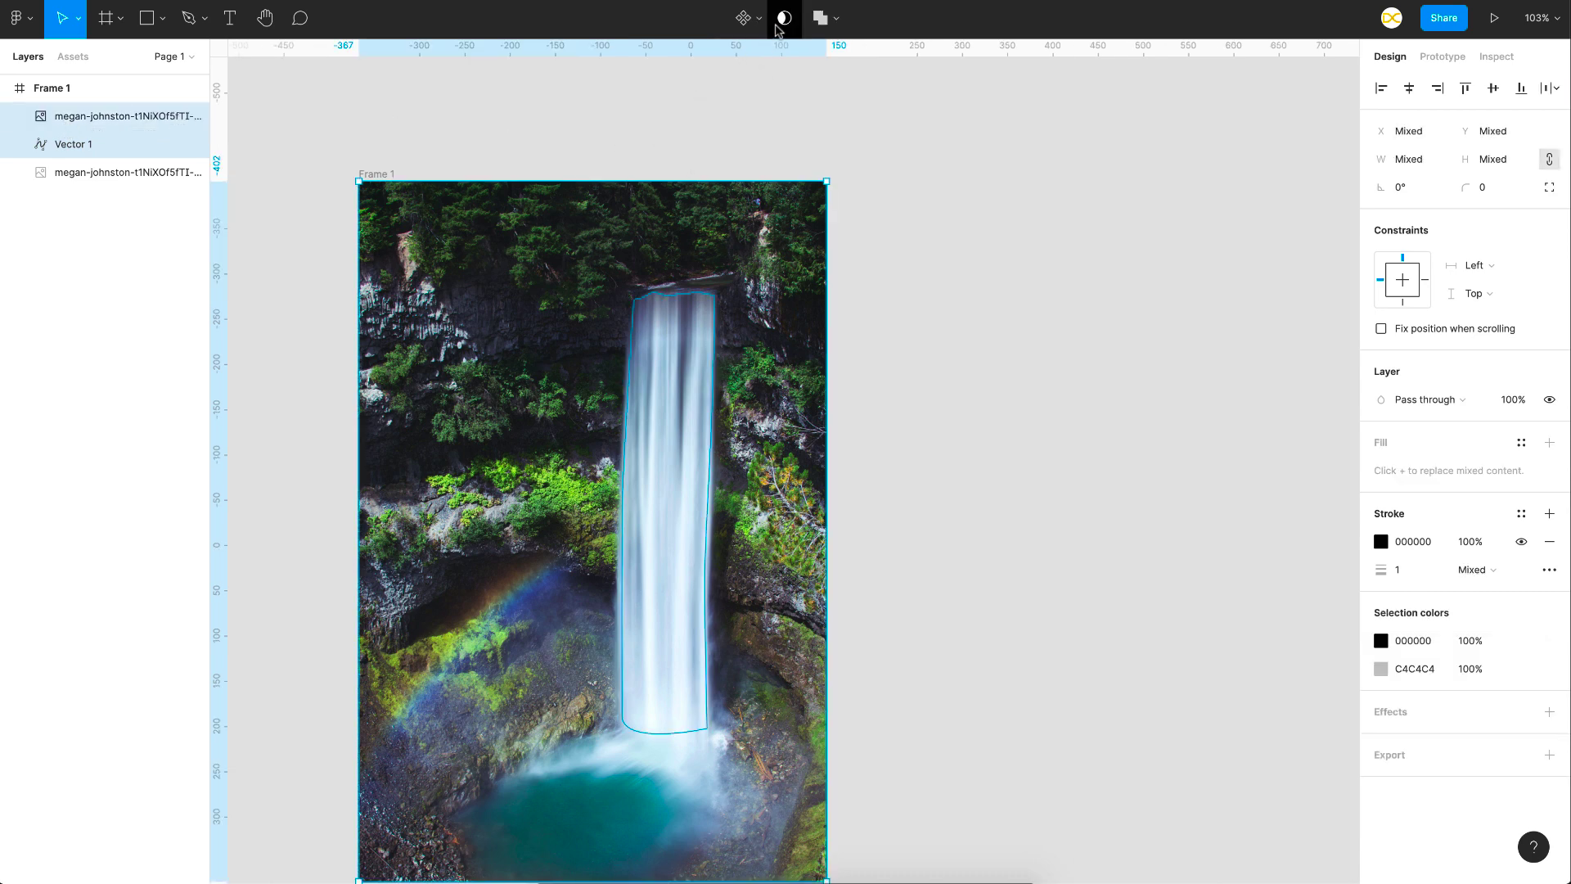
click(782, 20)
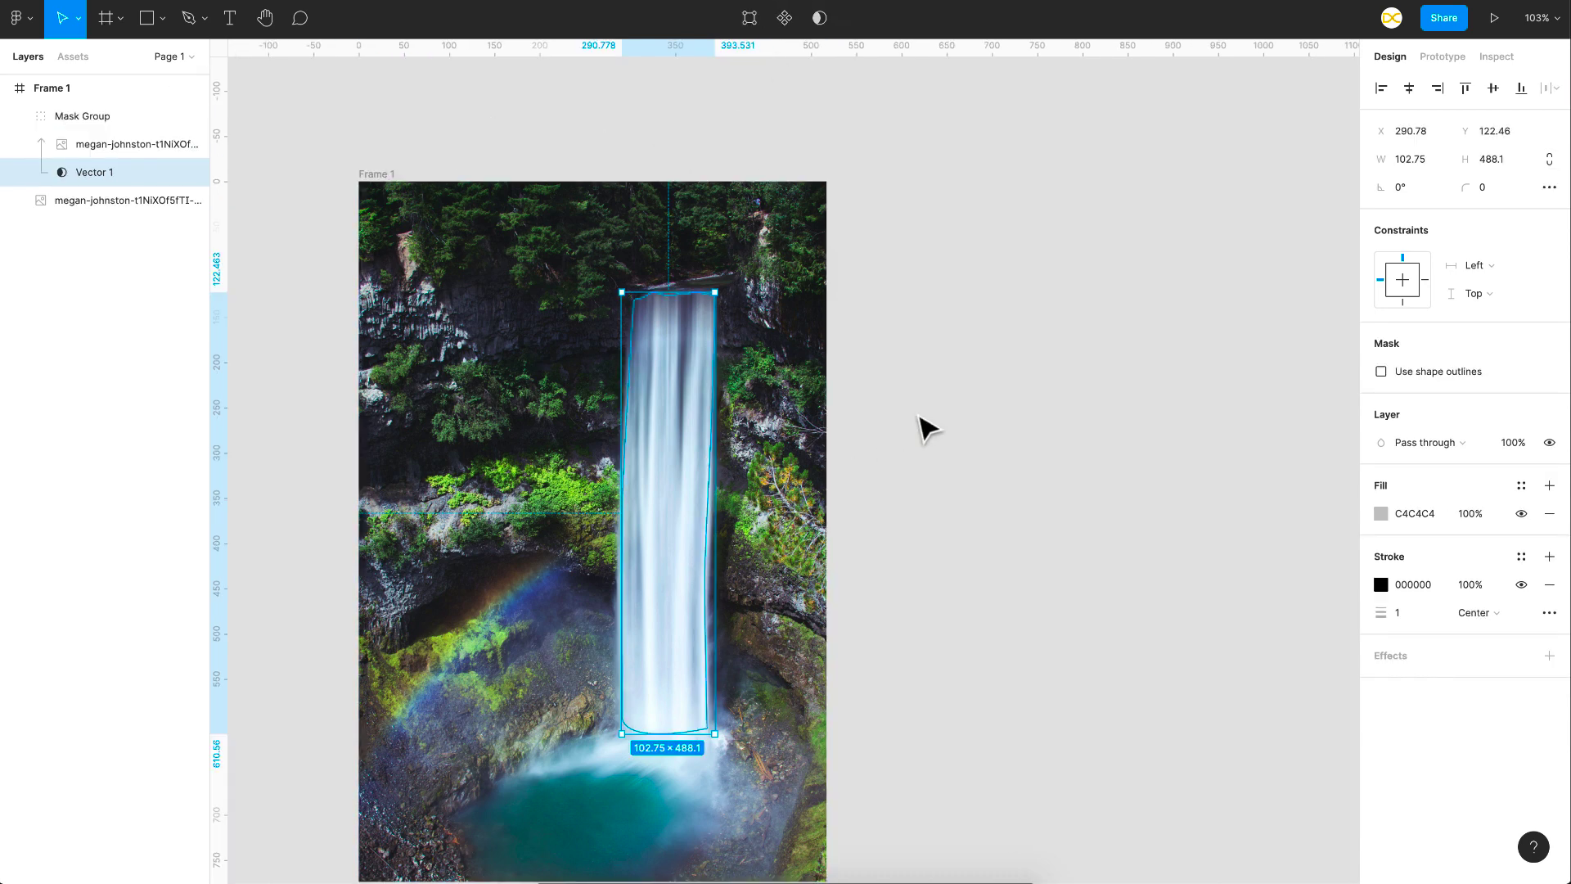
drag(655, 519, 1007, 473)
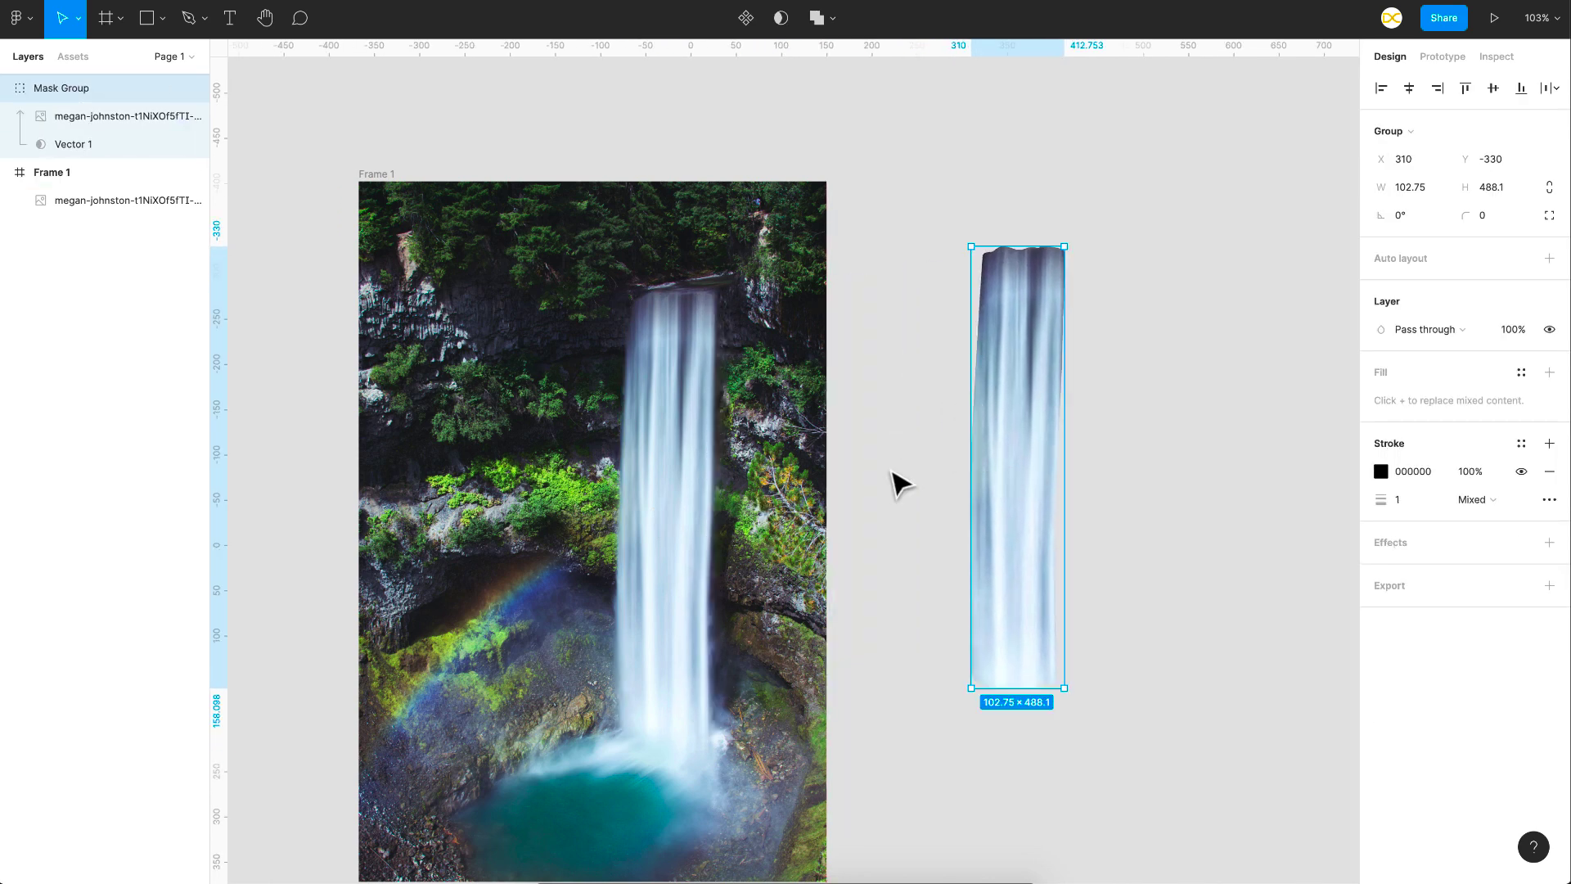
key(ctrl+z)
- Change the mask shape's fill to a linear gradient starting with FFFFFF, and move the mask group out beside the frame
click(1381, 514)
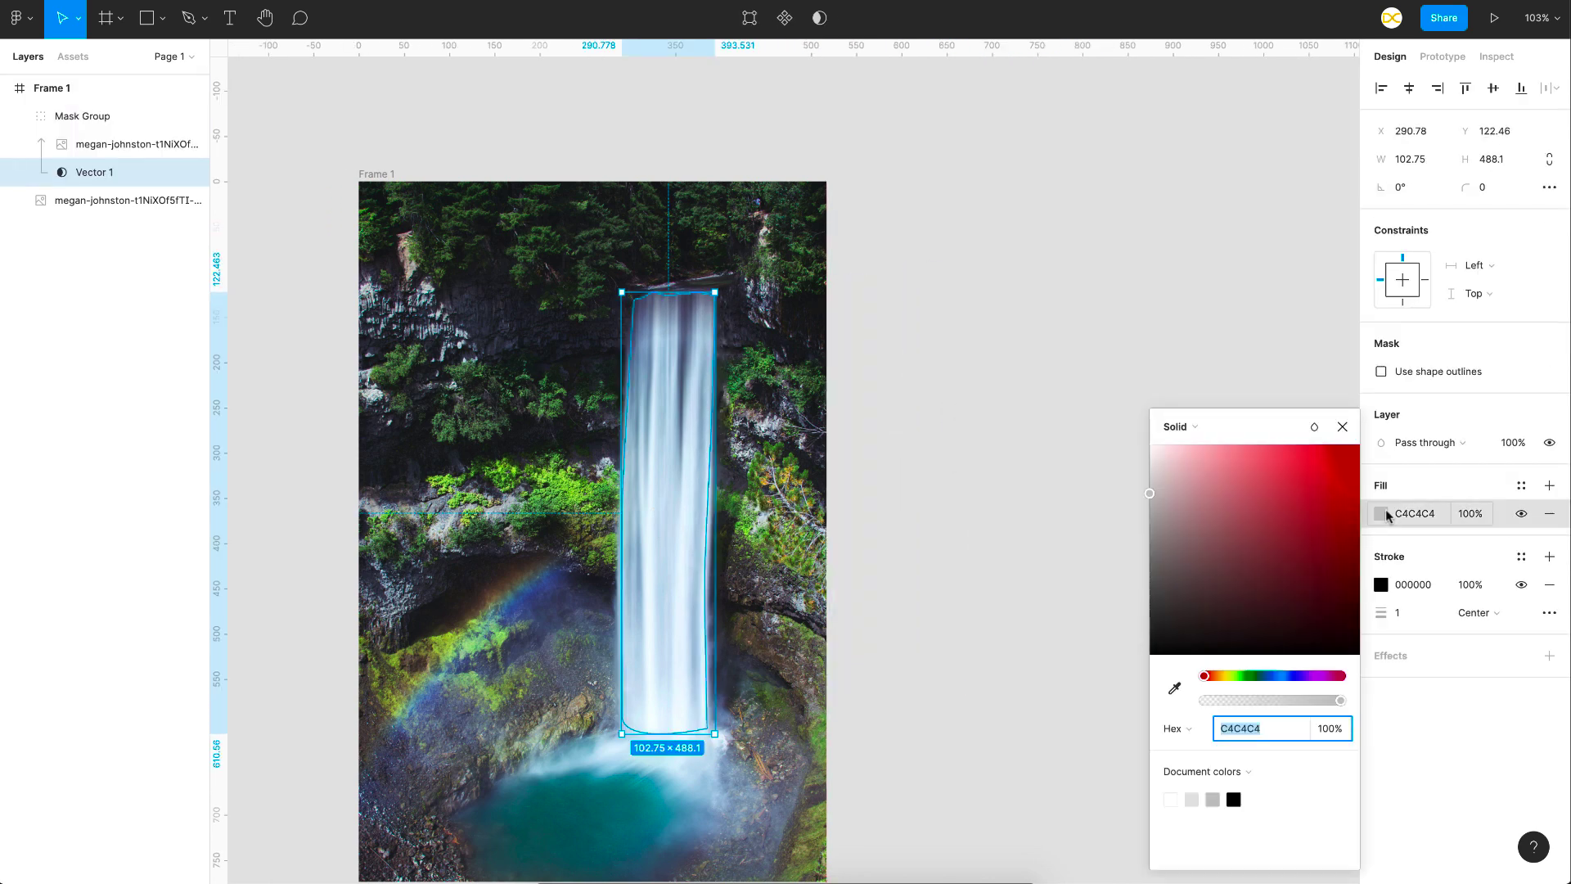
click(1203, 431)
click(1196, 445)
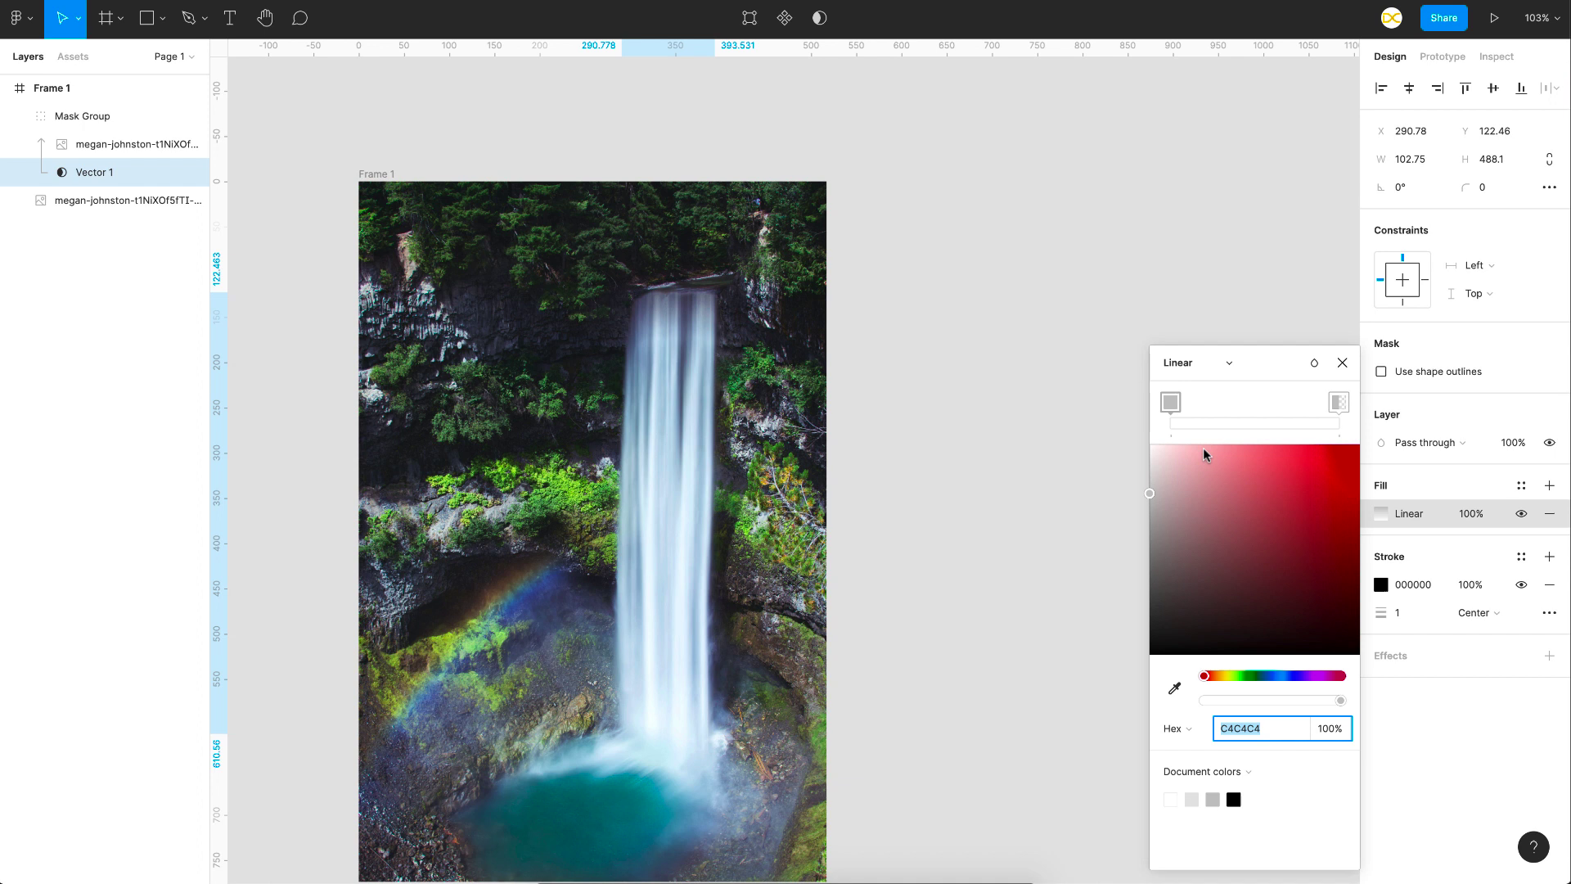
click(1347, 404)
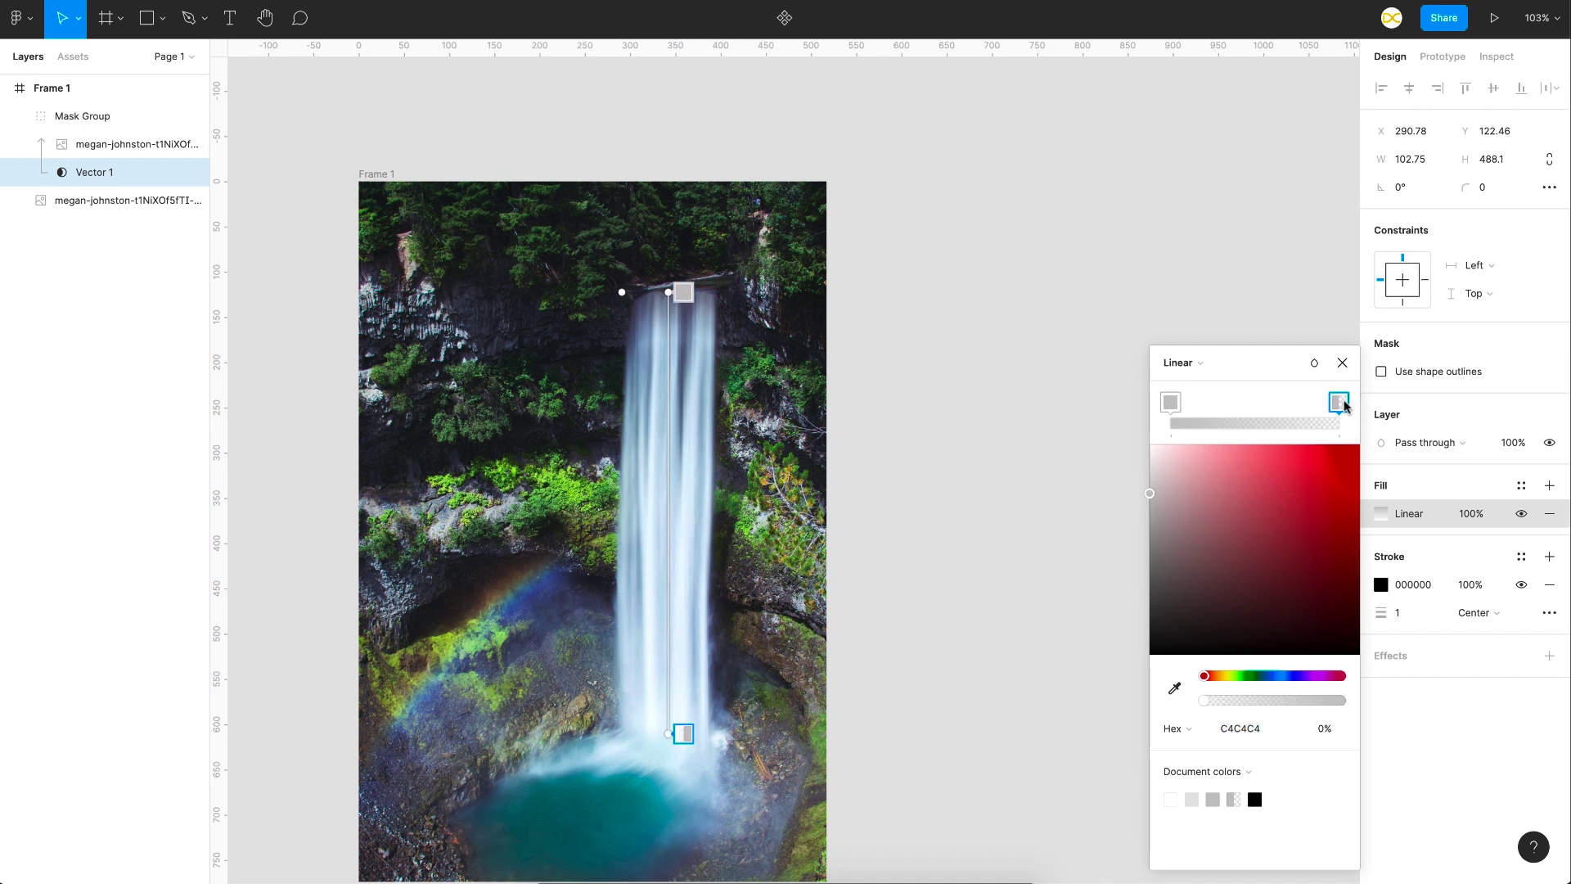
click(1171, 402)
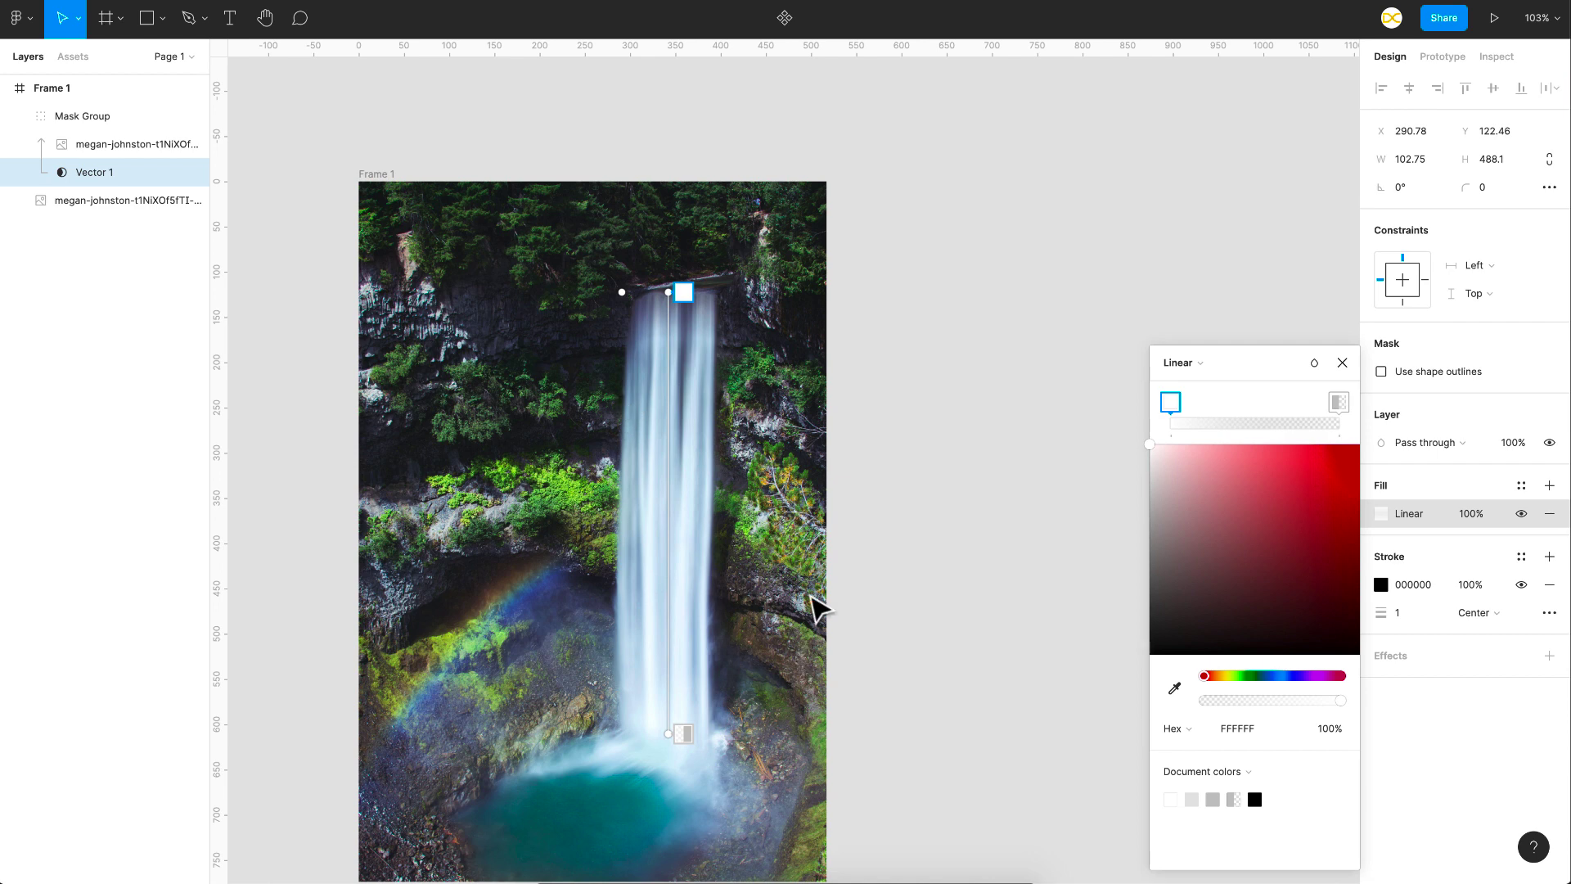
key(Escape)
drag(677, 619, 1084, 585)
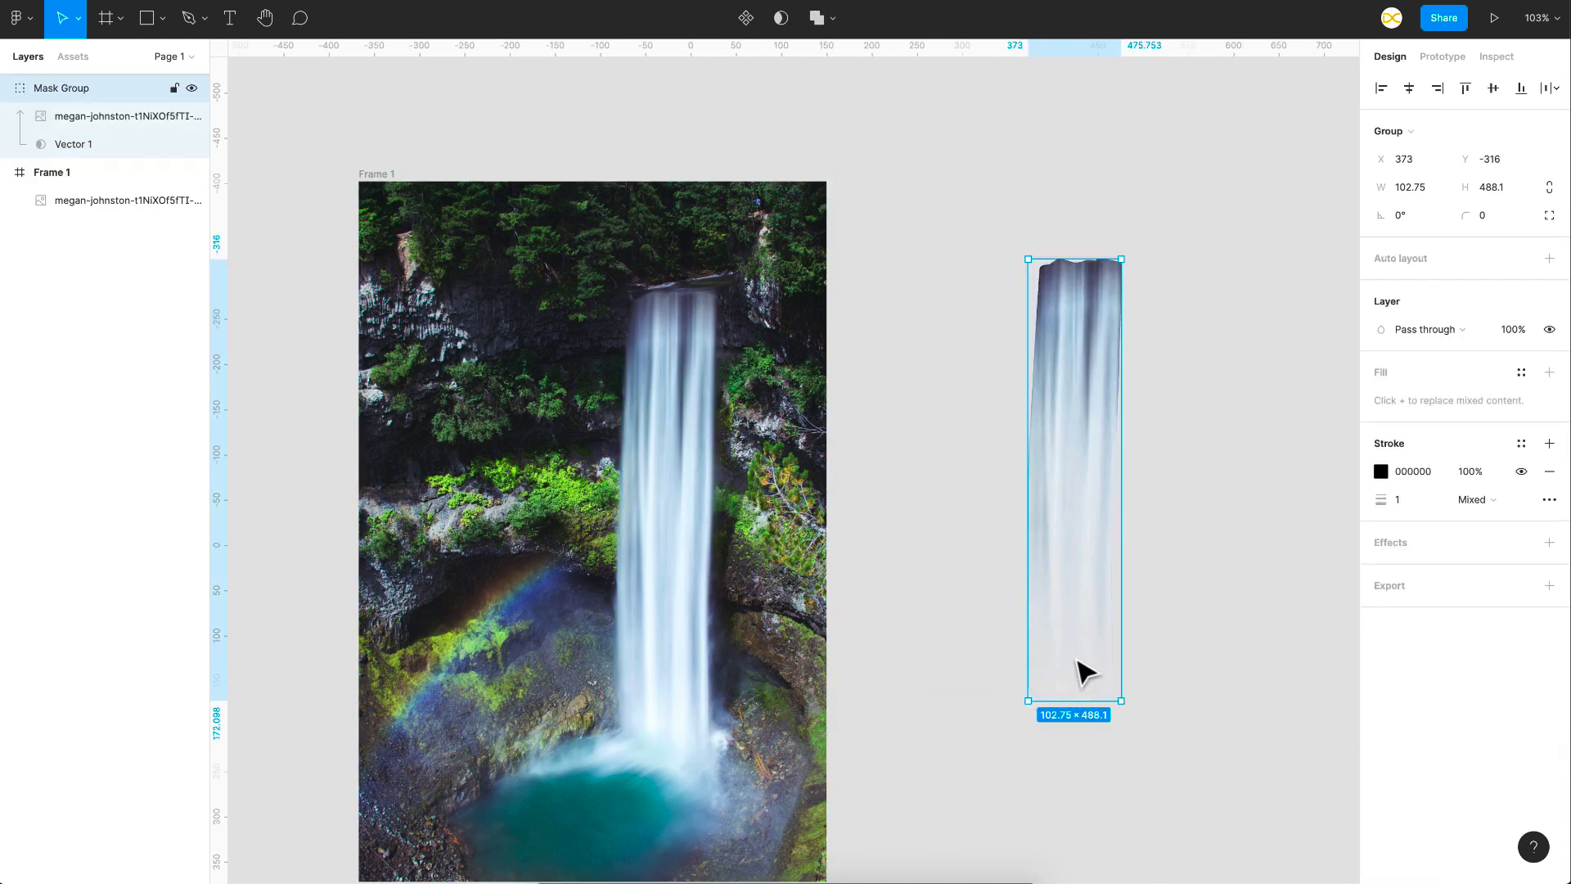
- Shorten the mask's gradient so it fades out above the waterfall's base, and remove the mask shape's stroke
click(98, 145)
click(1414, 401)
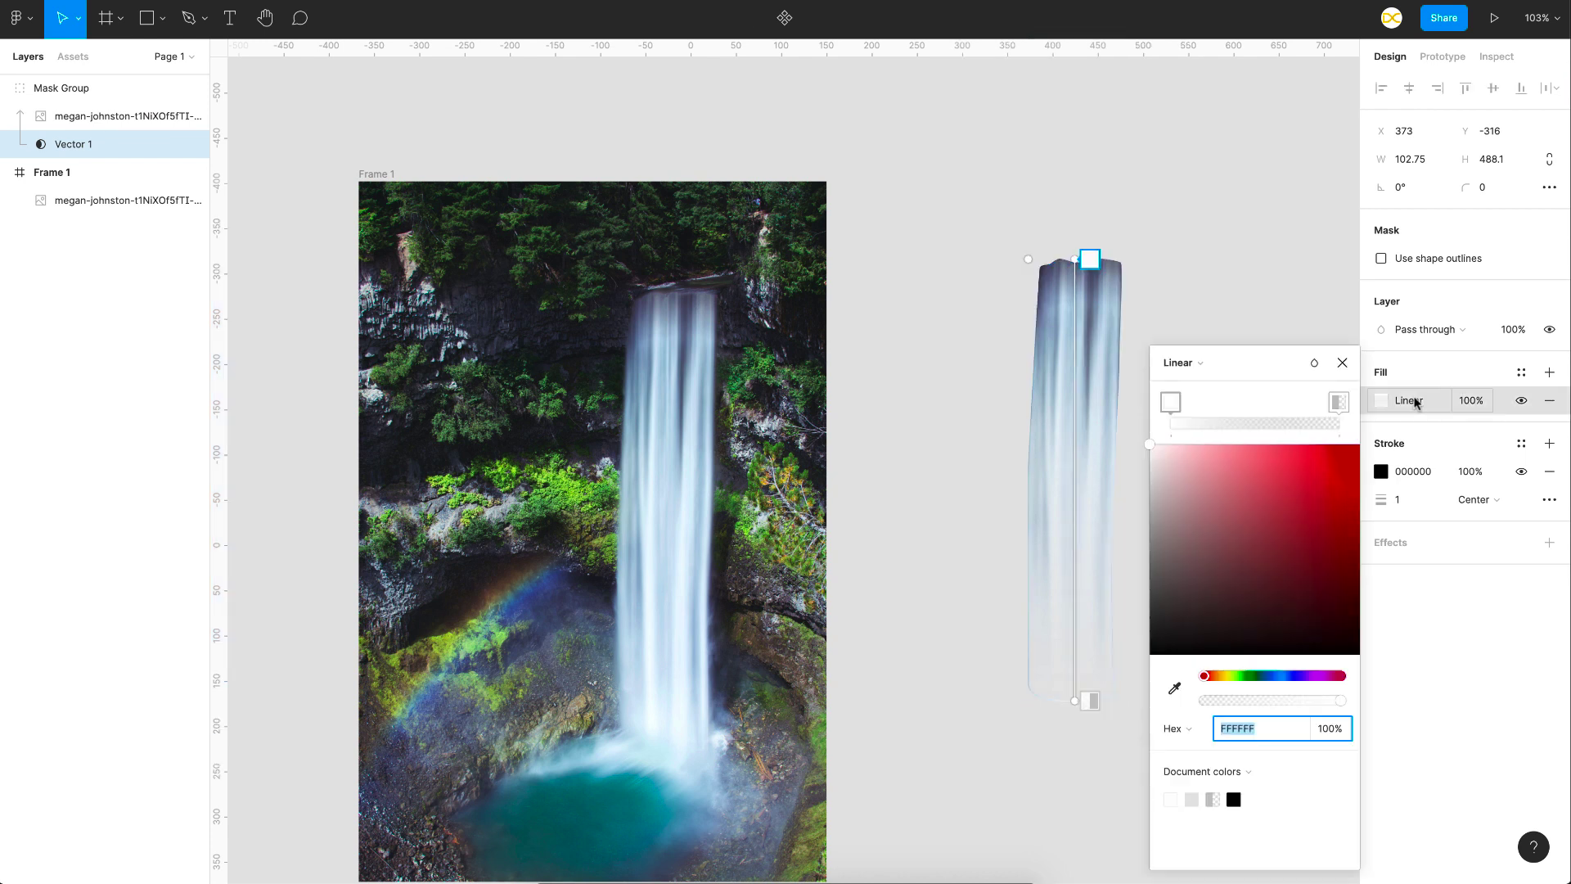
drag(1073, 703, 1067, 636)
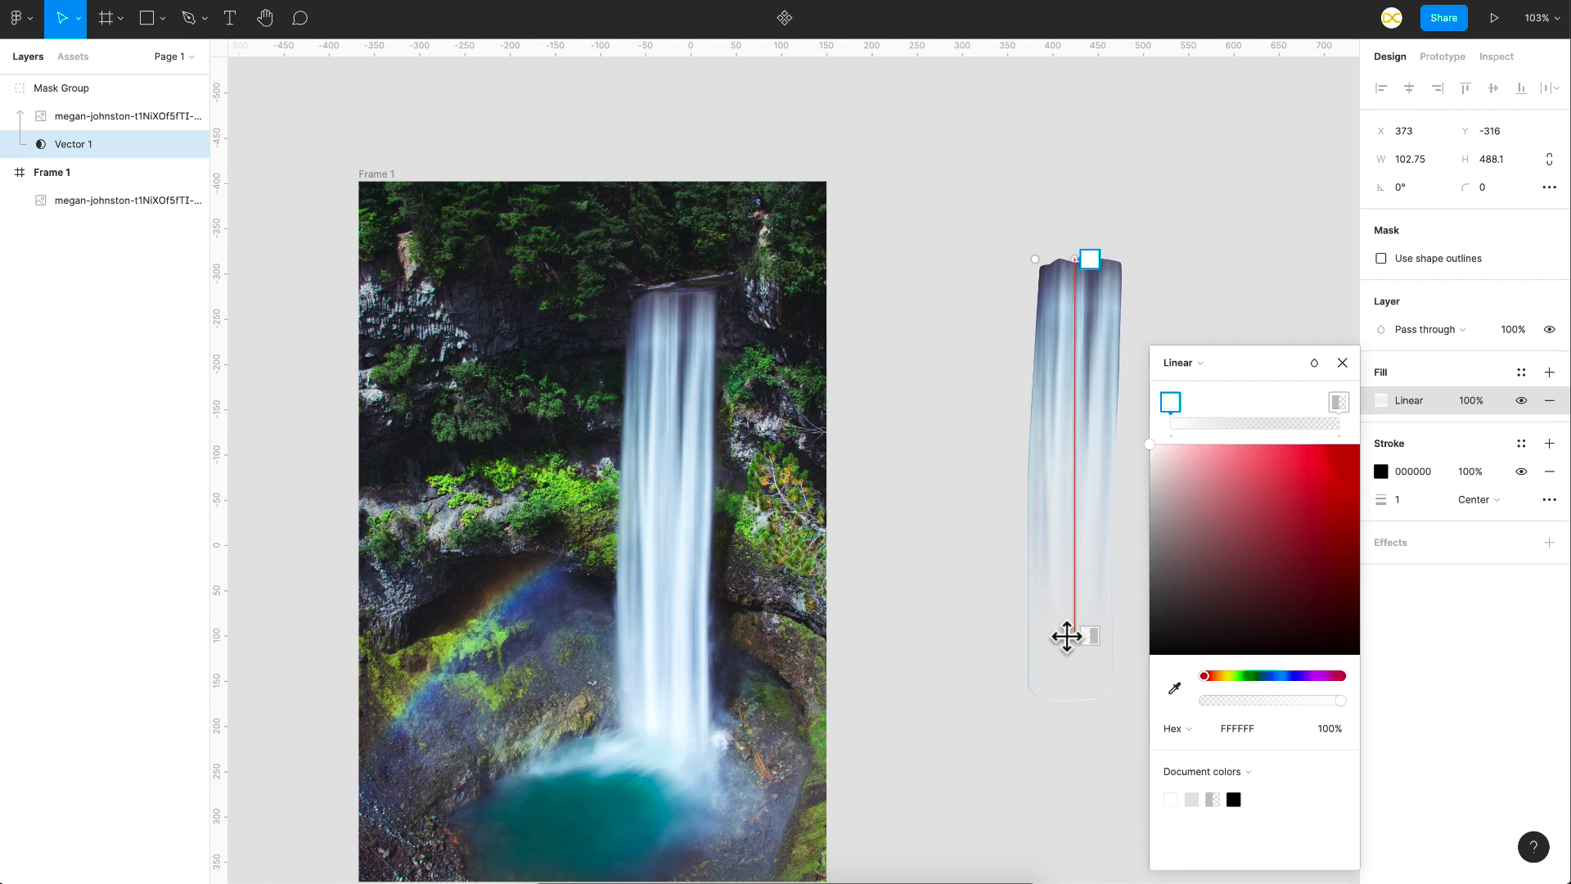
key(Escape)
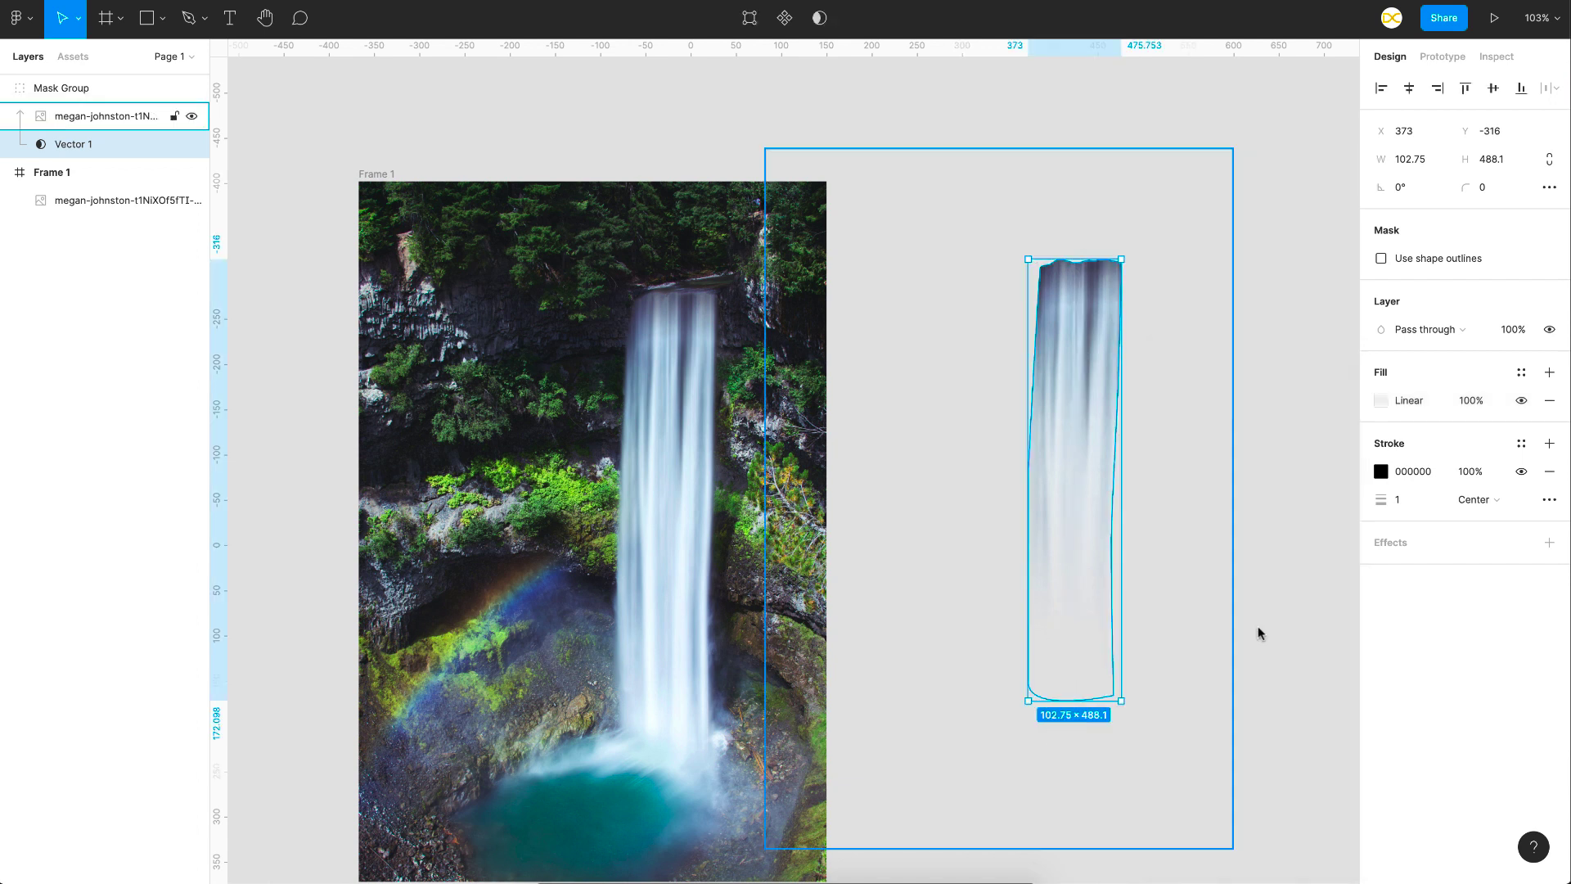
click(1549, 472)
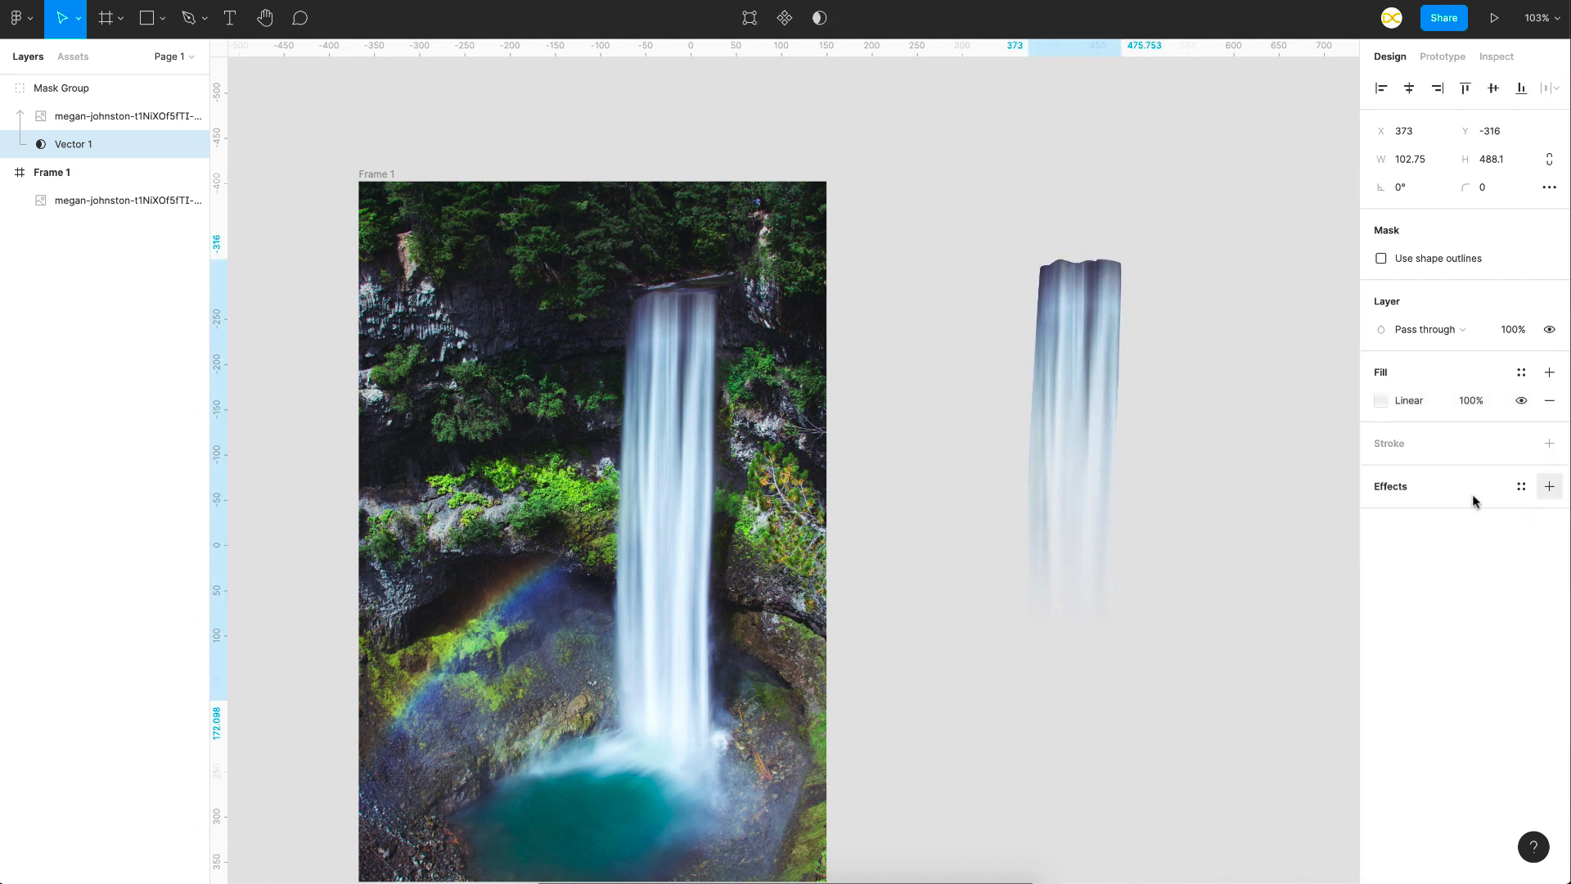
click(1280, 568)
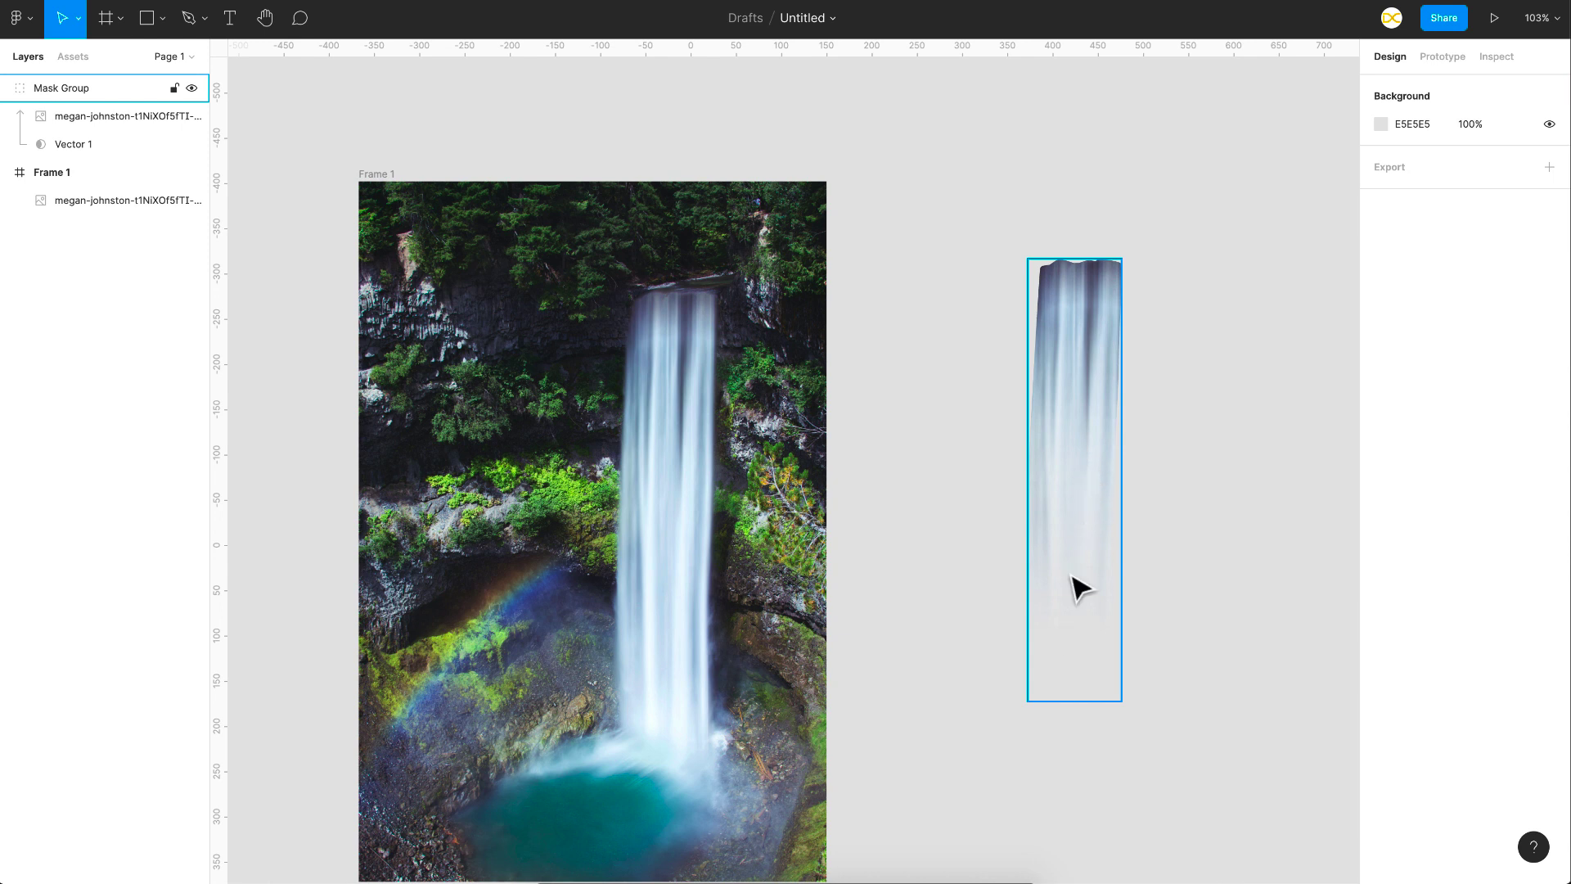
- Place the mask group back over the waterfall in the frame at X 291, Y 122
drag(1055, 361, 666, 394)
scroll(667, 393, up, 5)
scroll(679, 344, up, 1)
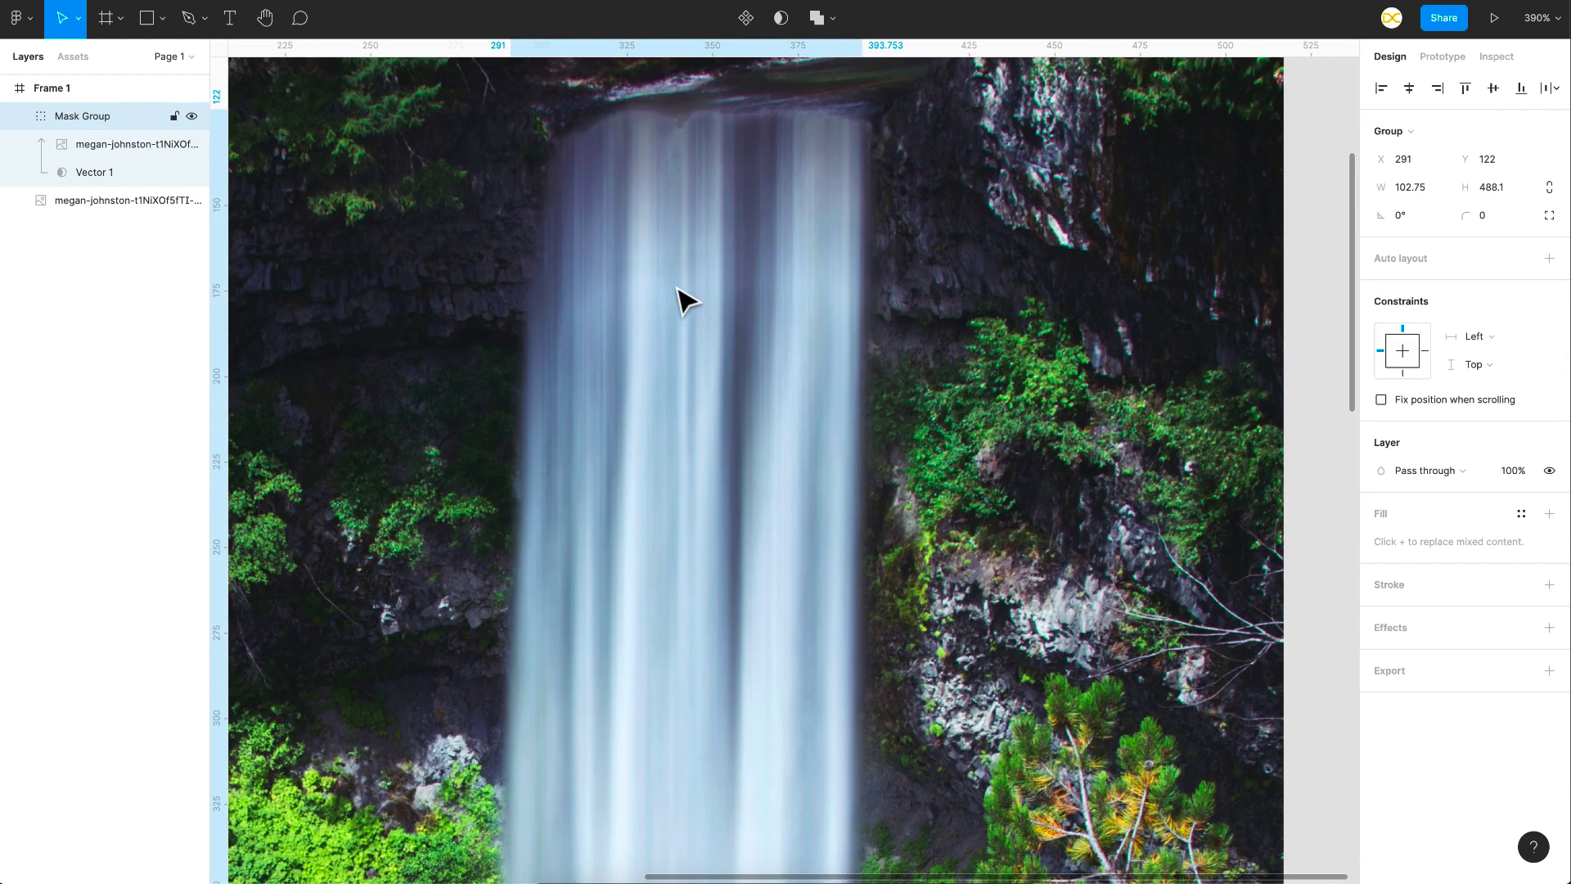
scroll(679, 298, down, 5)
scroll(680, 410, down, 1)
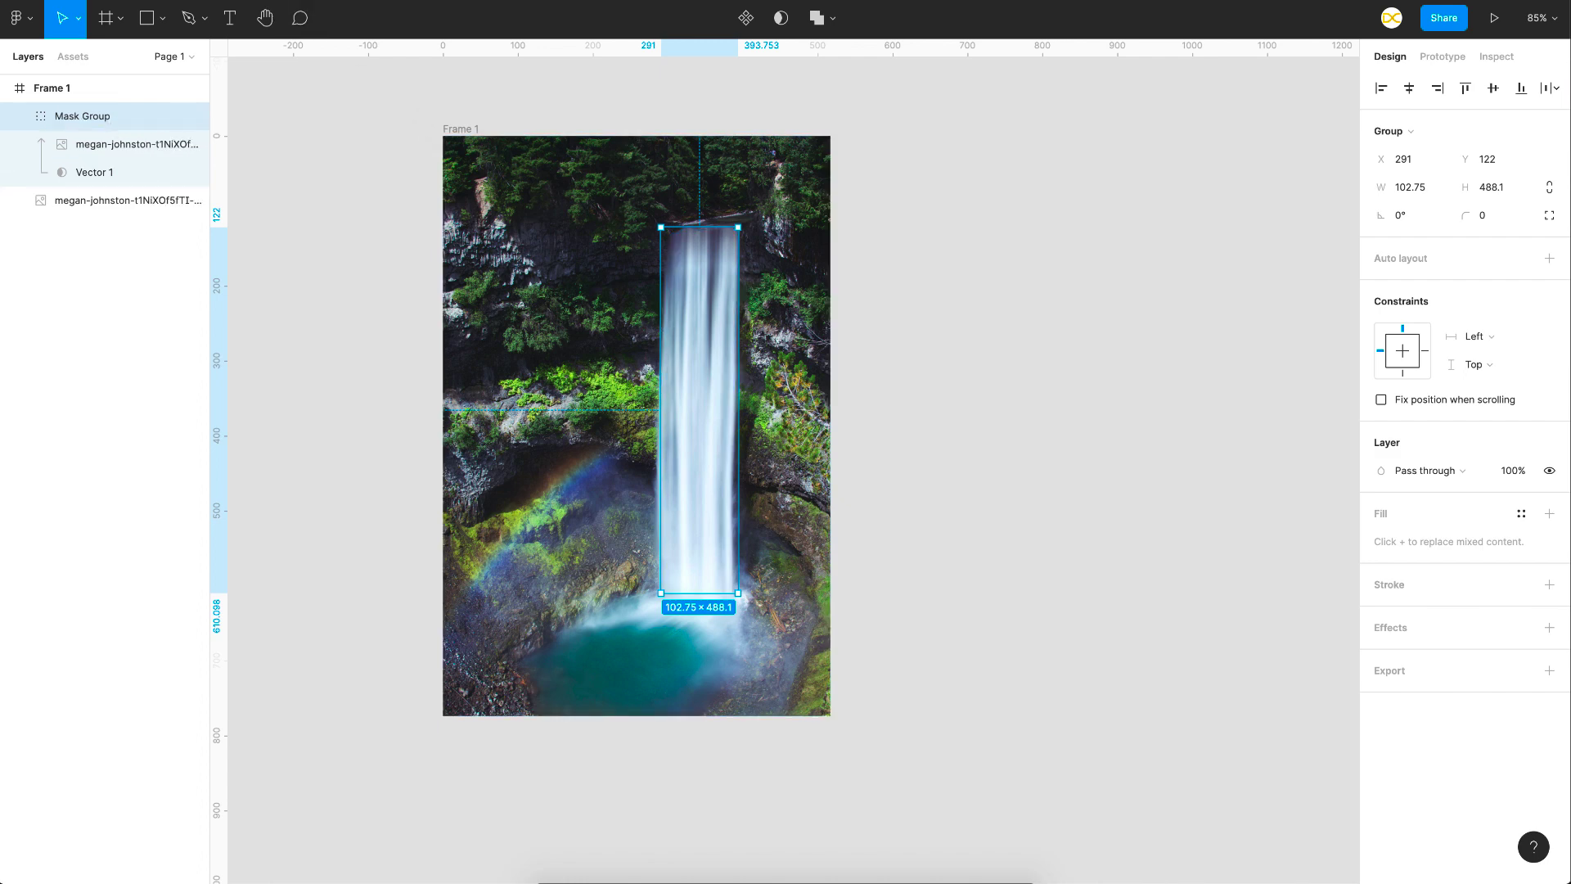
- Rasterize the mask group and move the resulting image out of the frame to X 308, Y -280
click(229, 1)
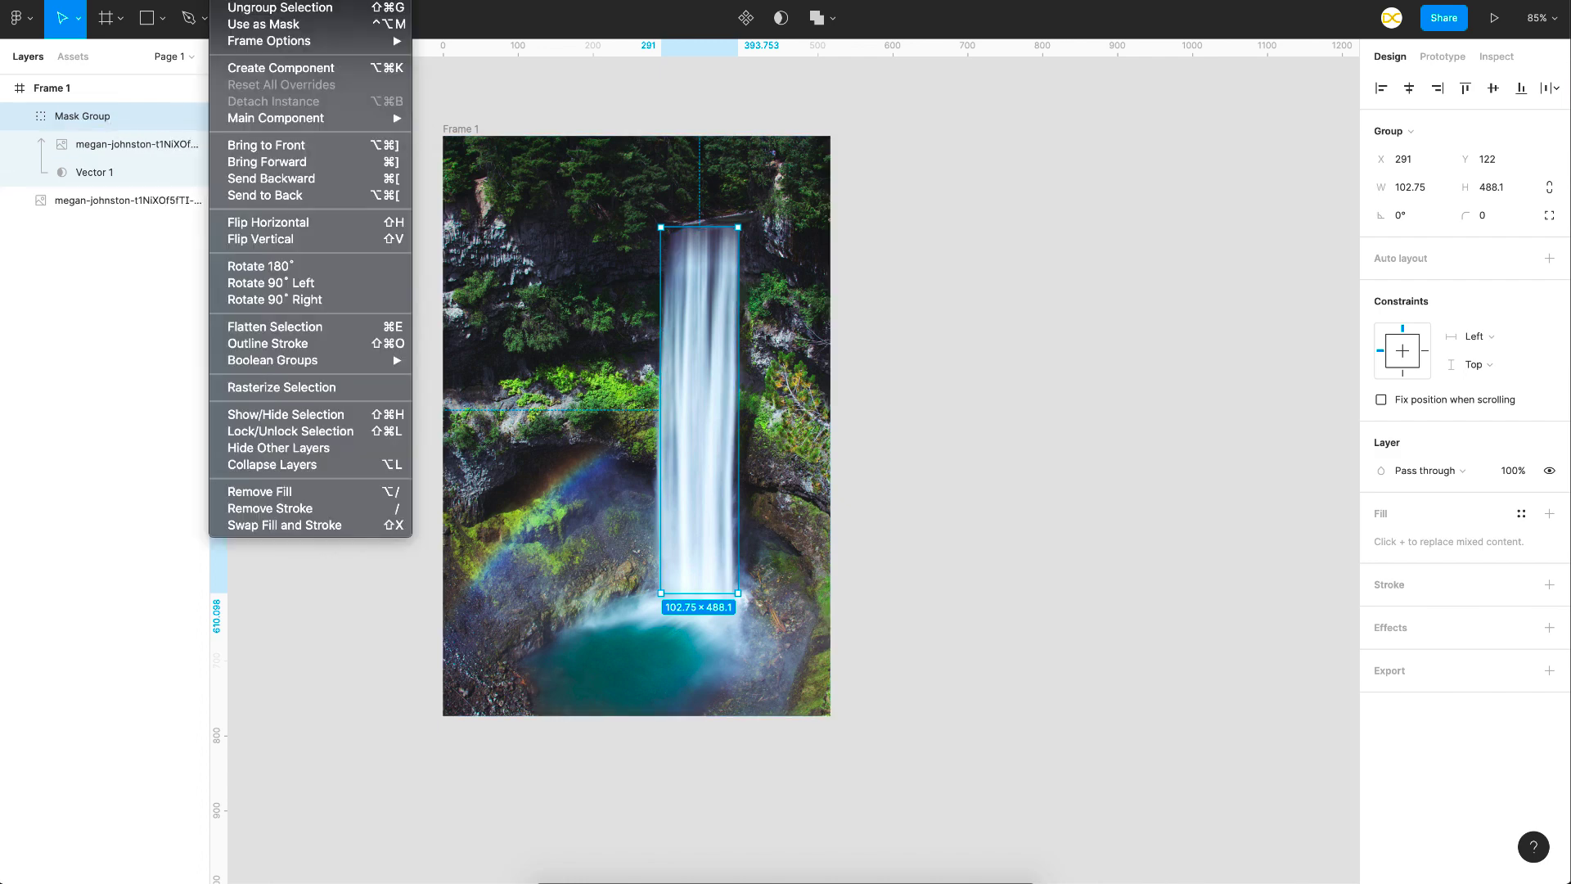
click(262, 386)
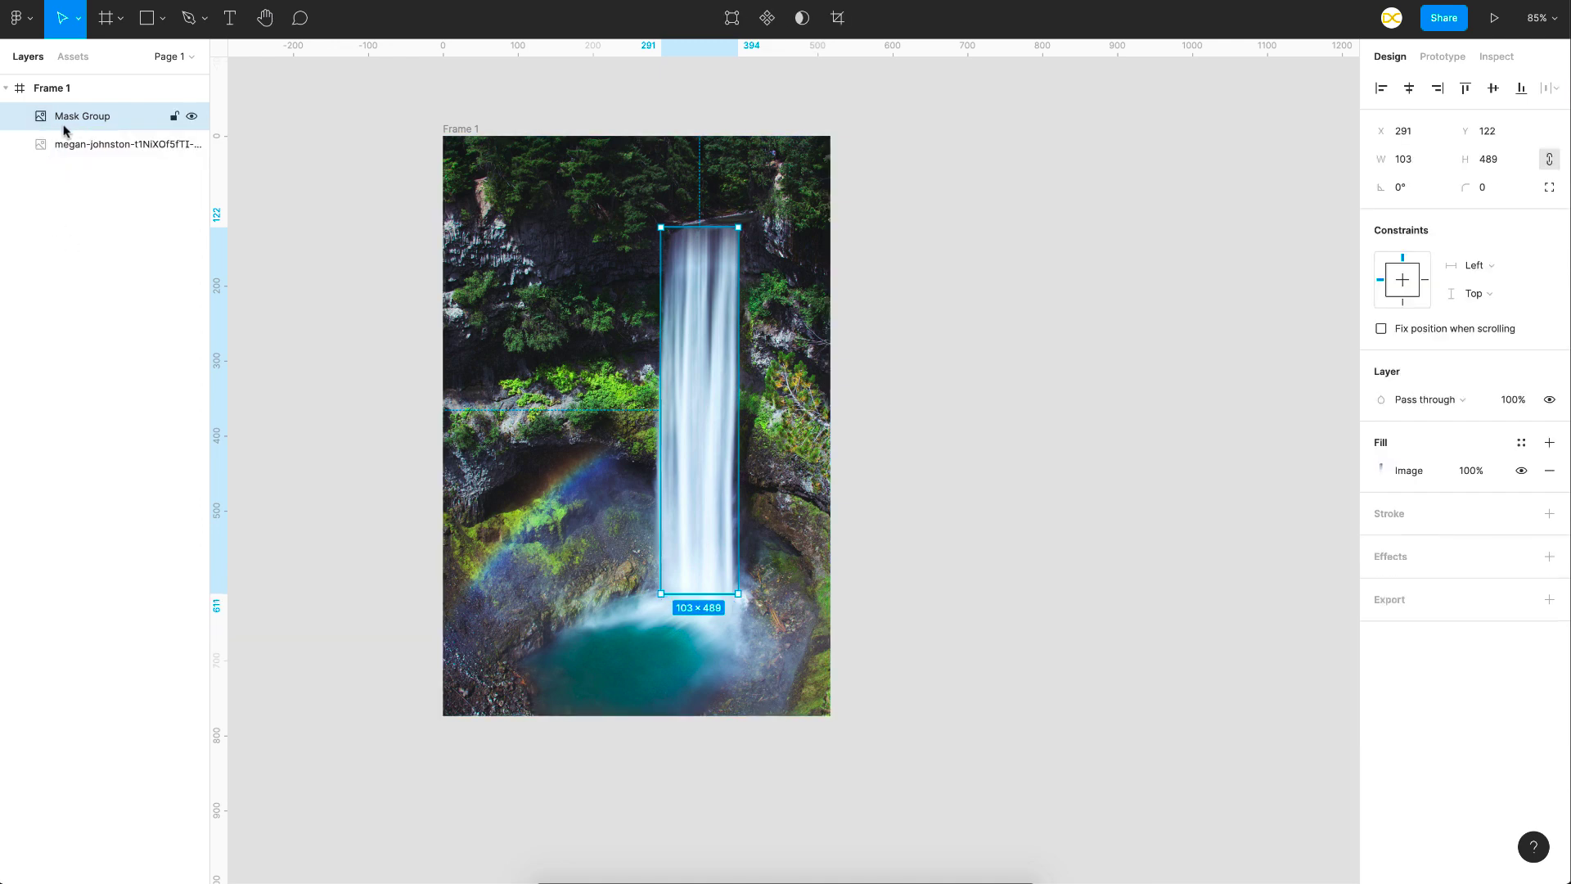
drag(704, 407, 996, 406)
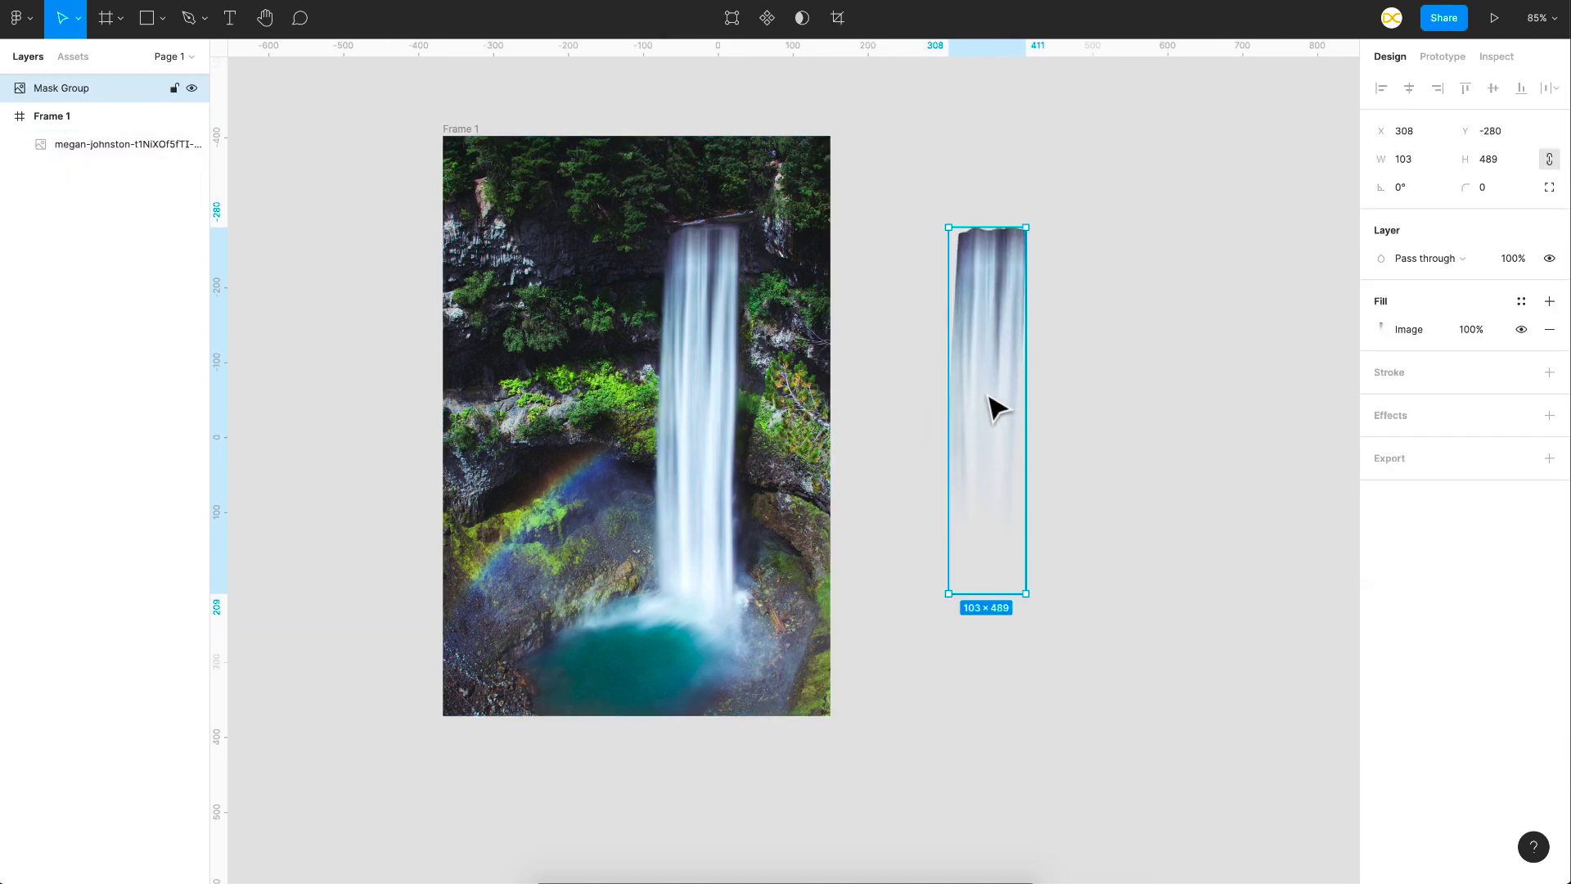
- Undo moving the rasterized image out of the frame, and stretch its lower copy down to the frame's bottom edge, about 653 high
key(ctrl+z)
scroll(796, 368, up, 5)
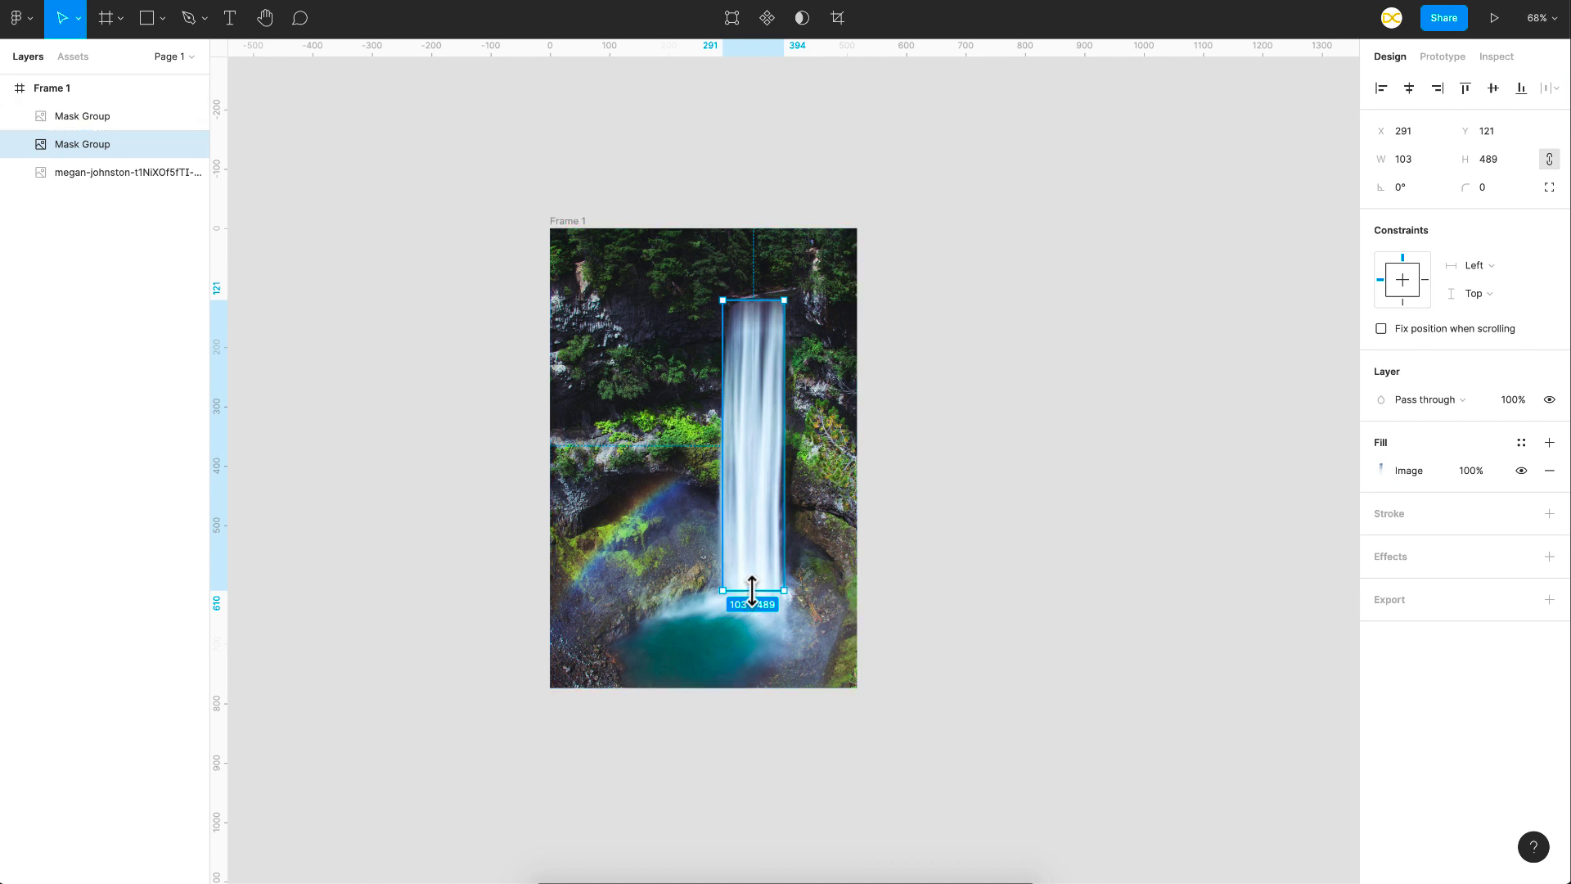
drag(752, 590, 752, 681)
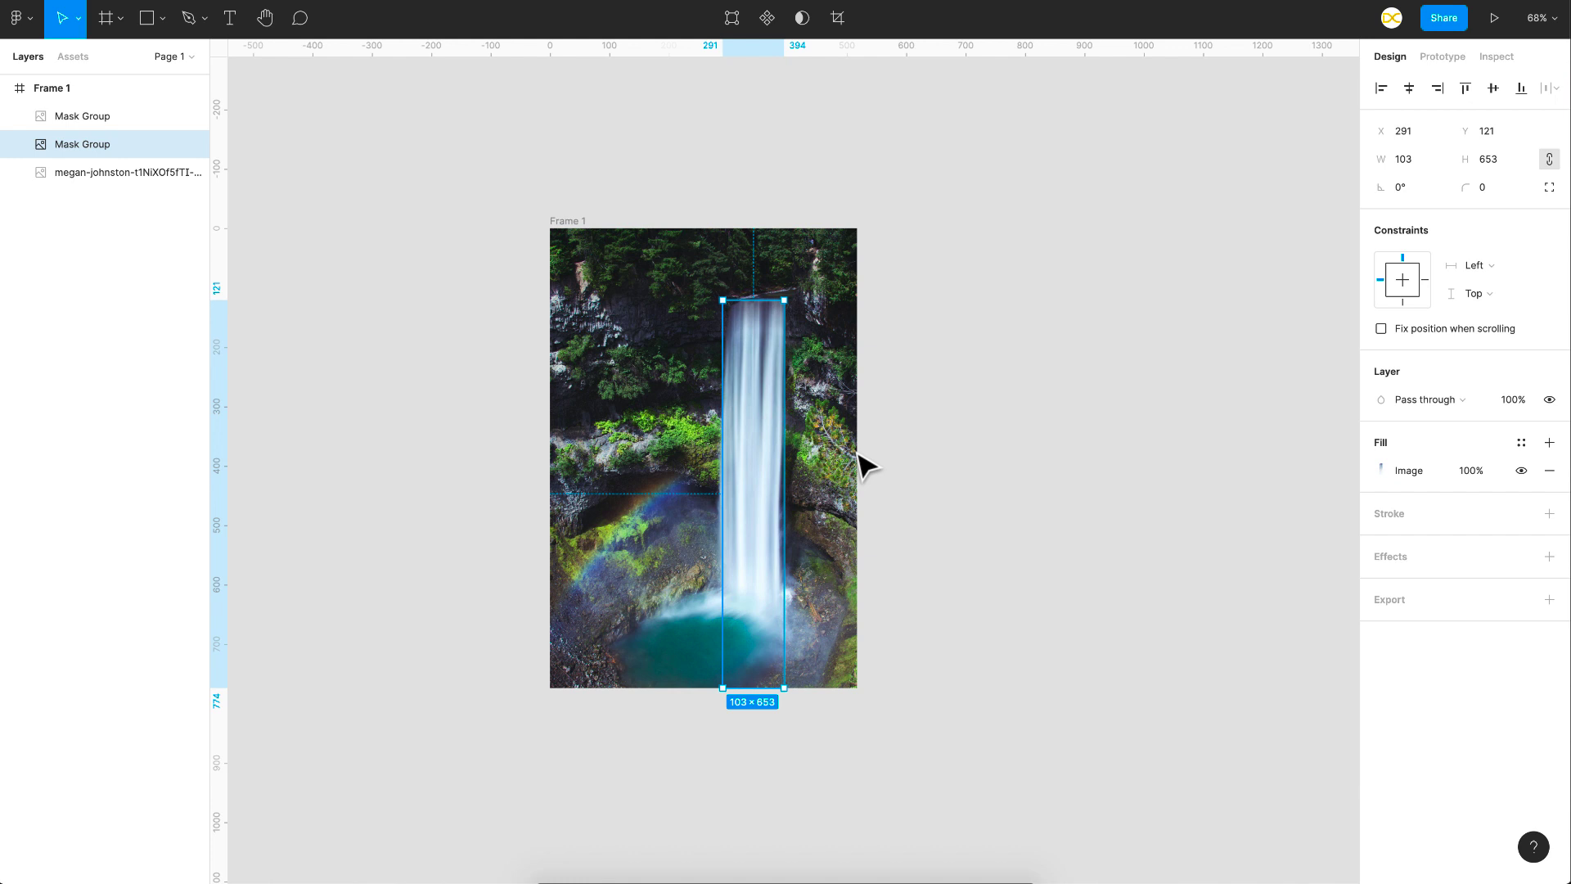
- Rename the stretched mask group layer as Dummy and the shorter mask group layer above it as Grow
double_click(91, 145)
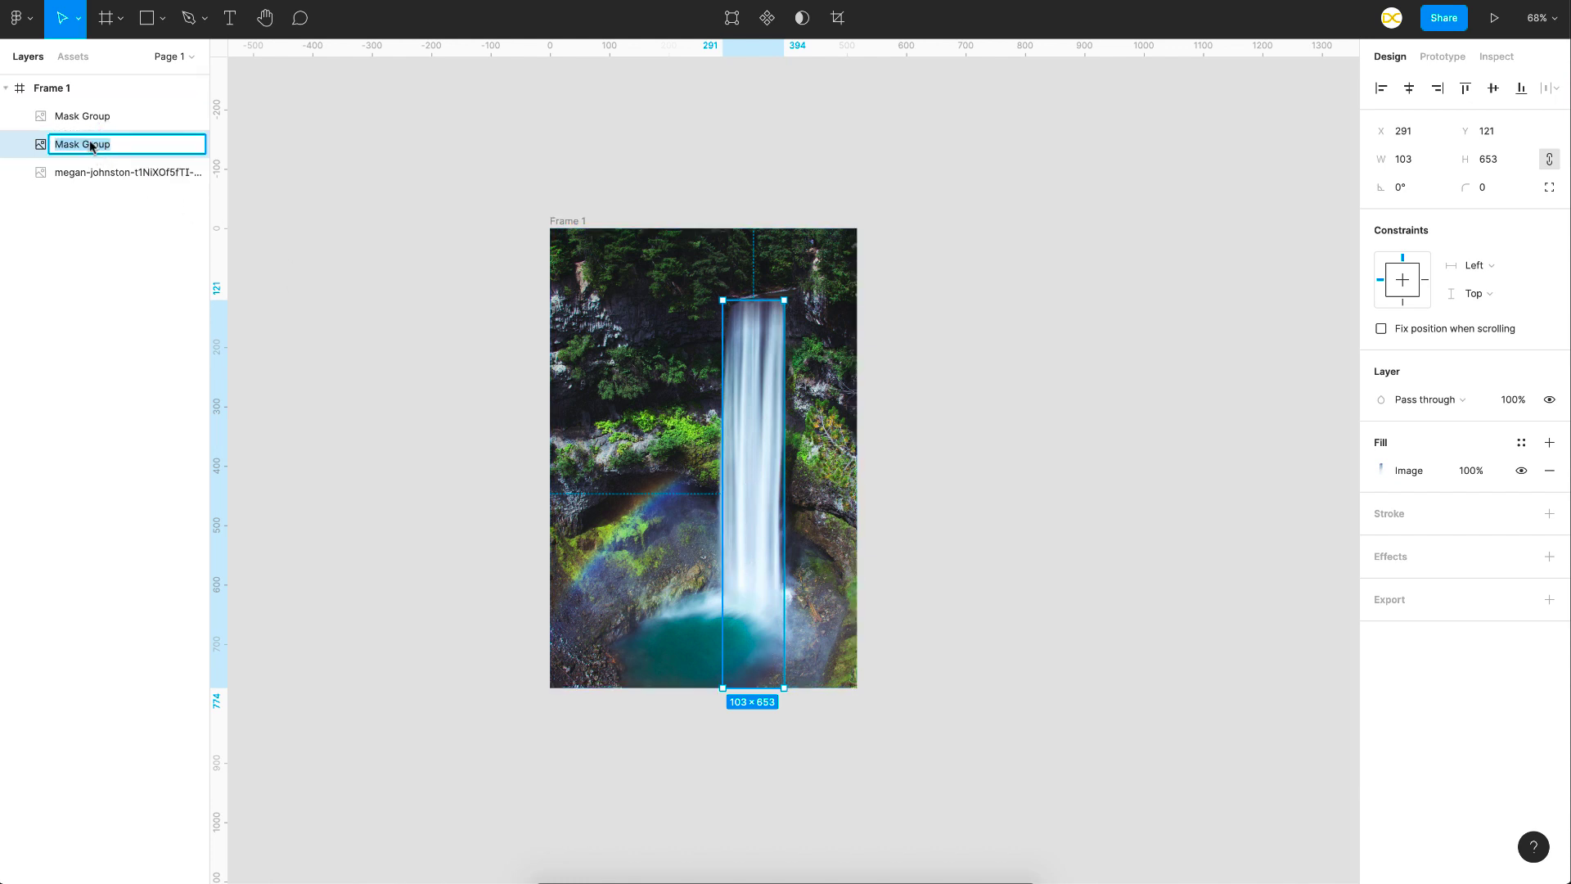
text(Dummy)
key(Return)
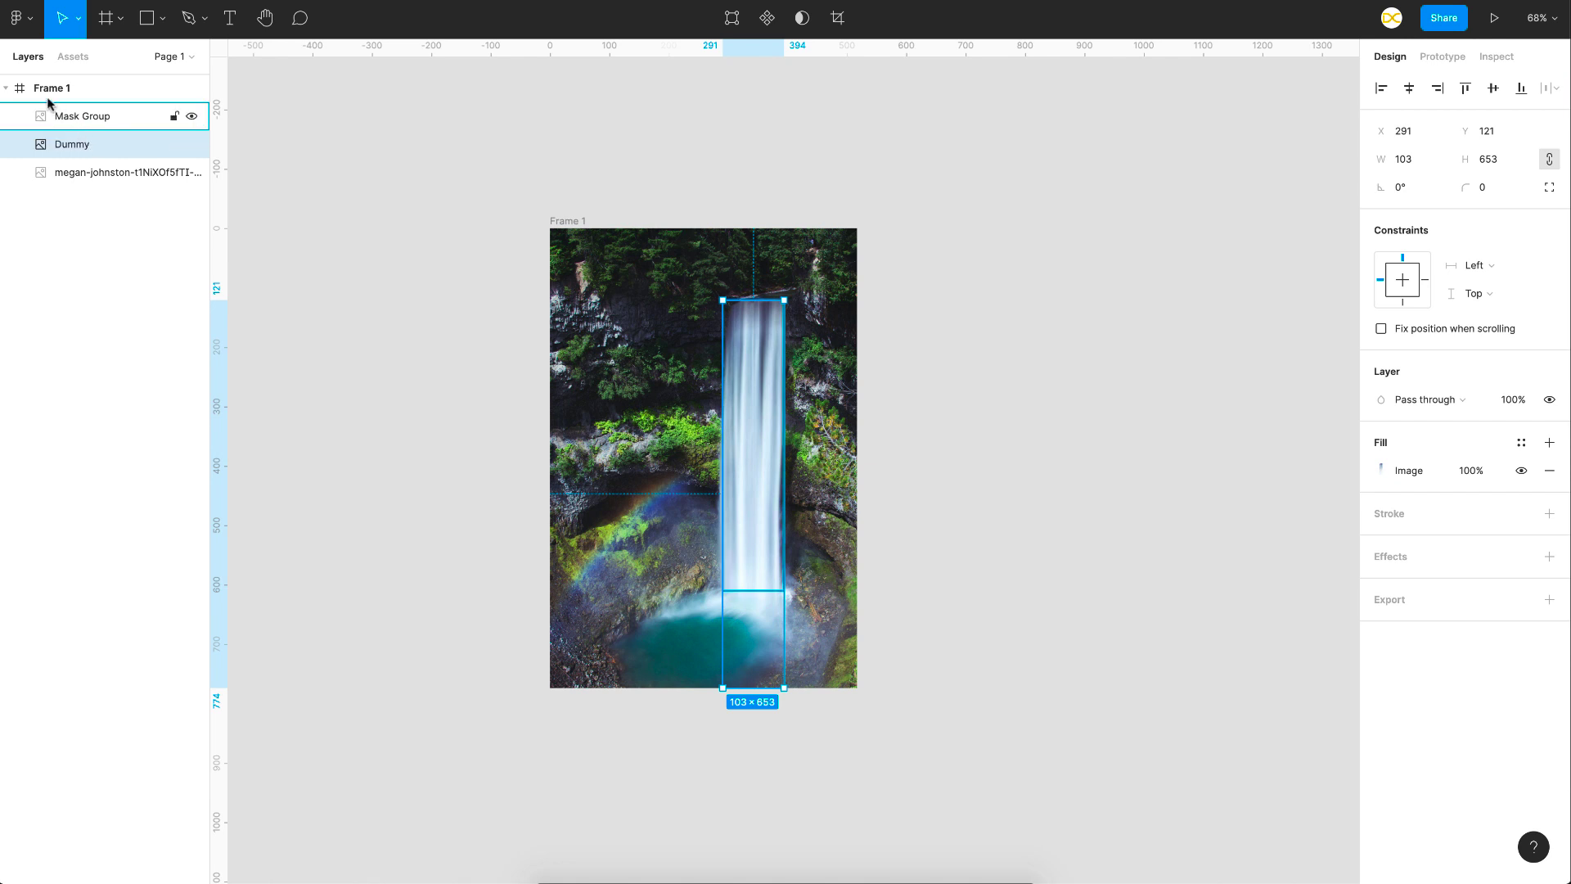
click(103, 121)
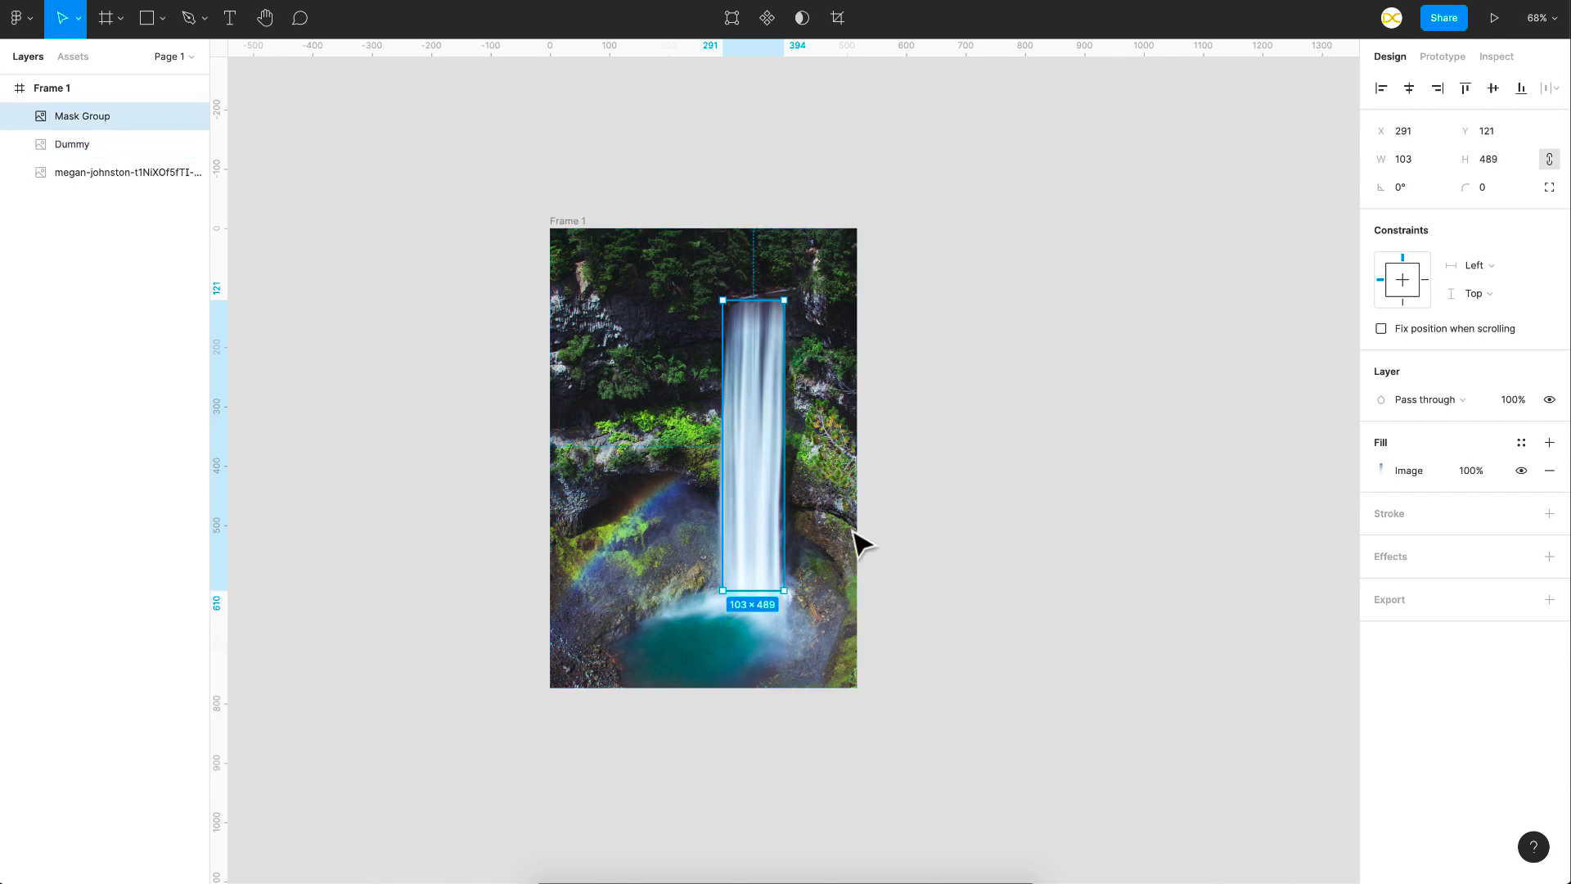
double_click(90, 117)
text(Grow)
key(Return)
- Shrink the Grow layer to about 99 × 170 over the waterfall's upper part, bringing its left edge in to X 295
drag(767, 591, 782, 403)
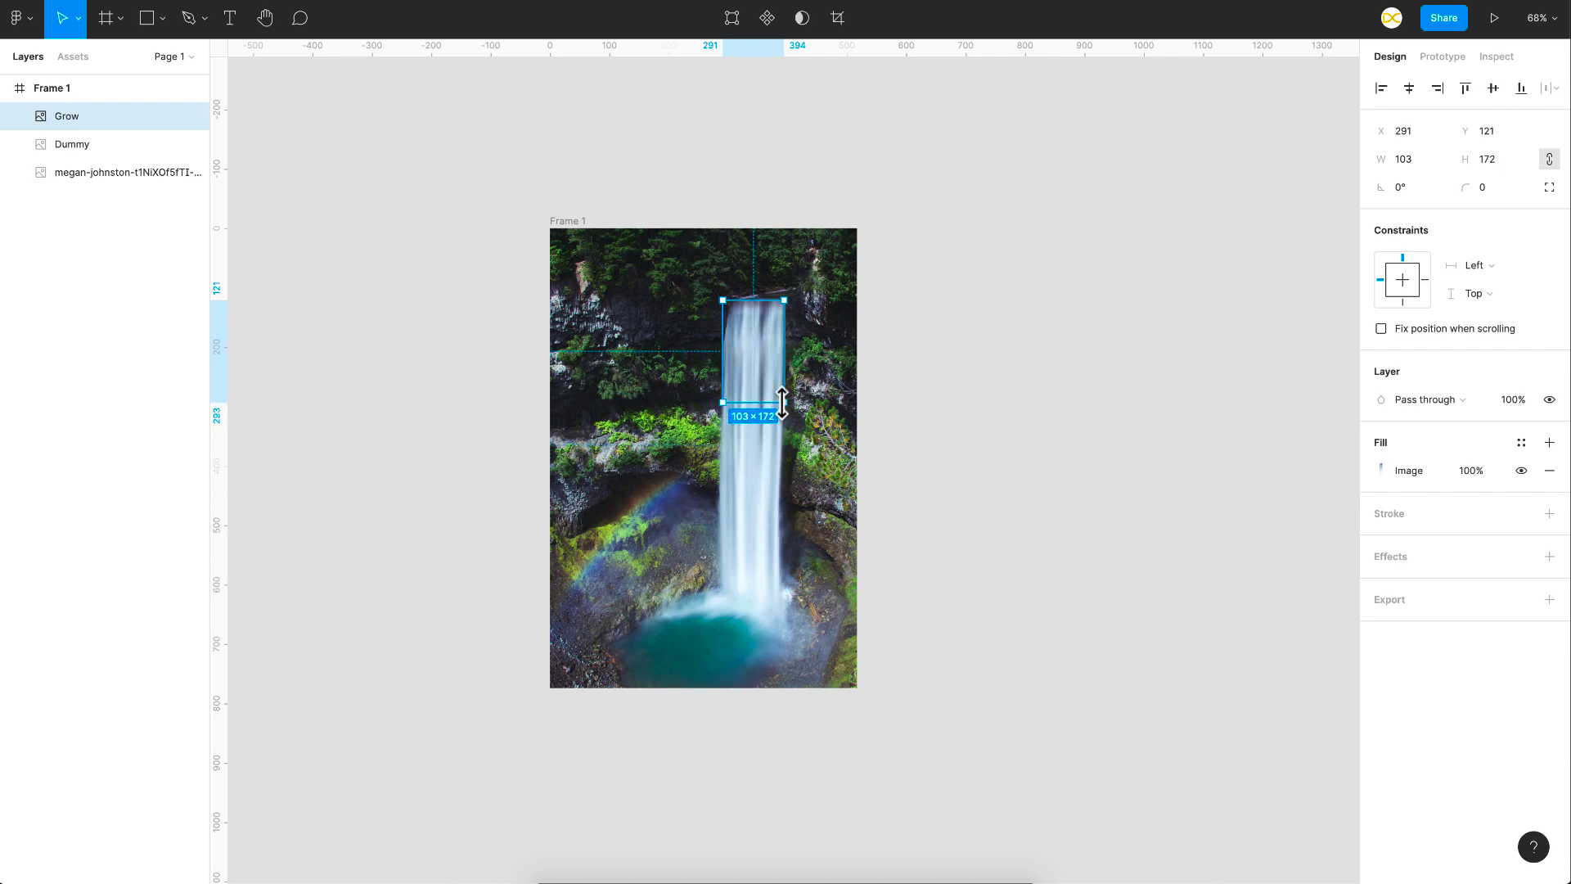
scroll(782, 402, up, 5)
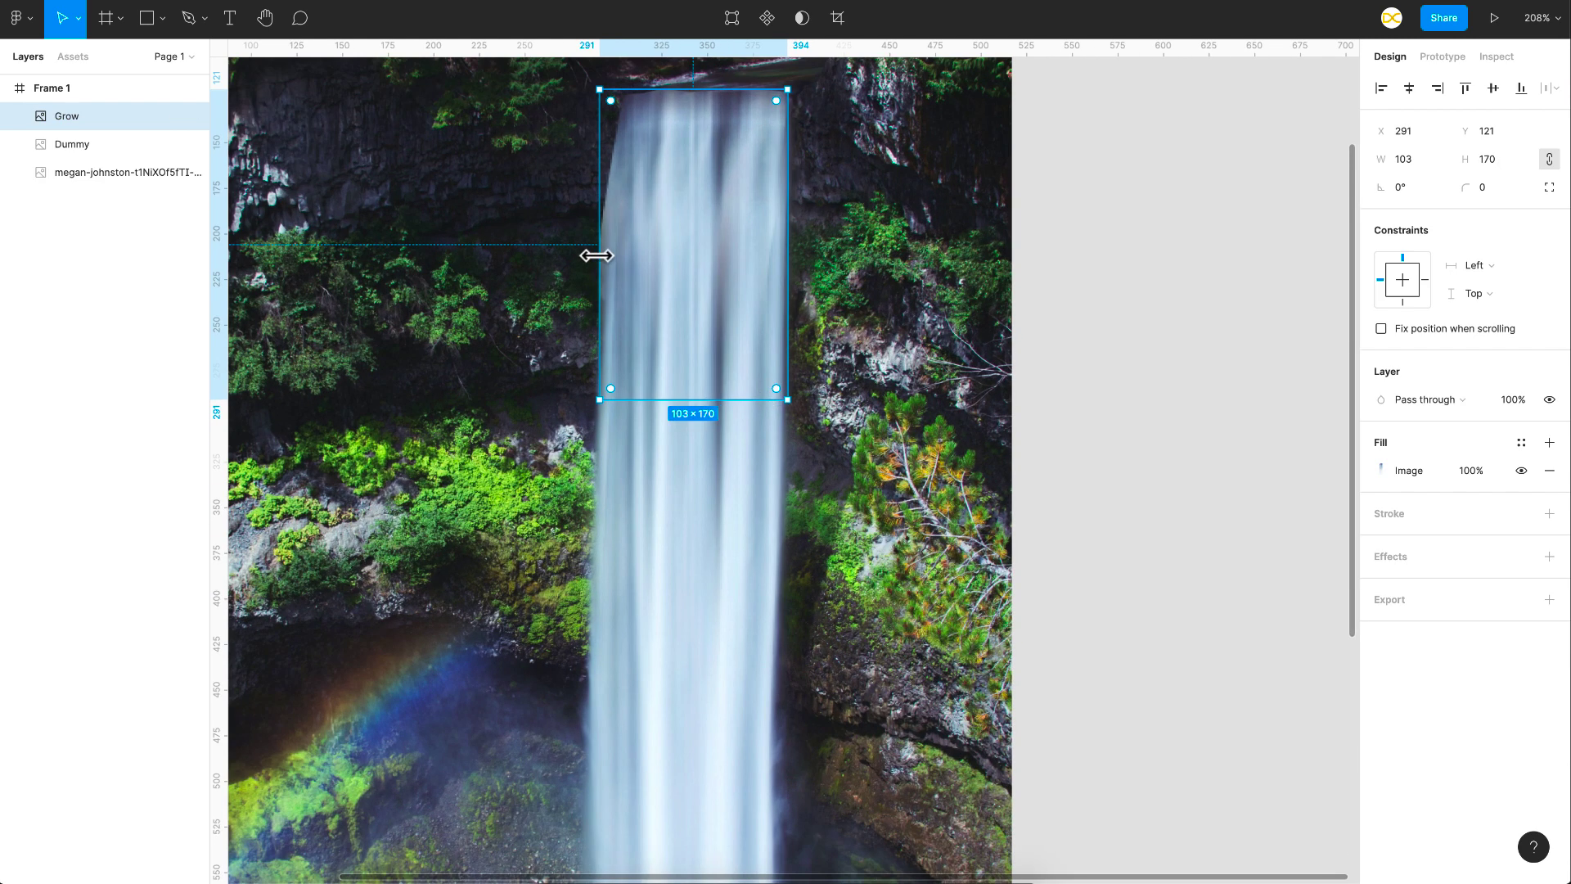
drag(598, 254, 606, 255)
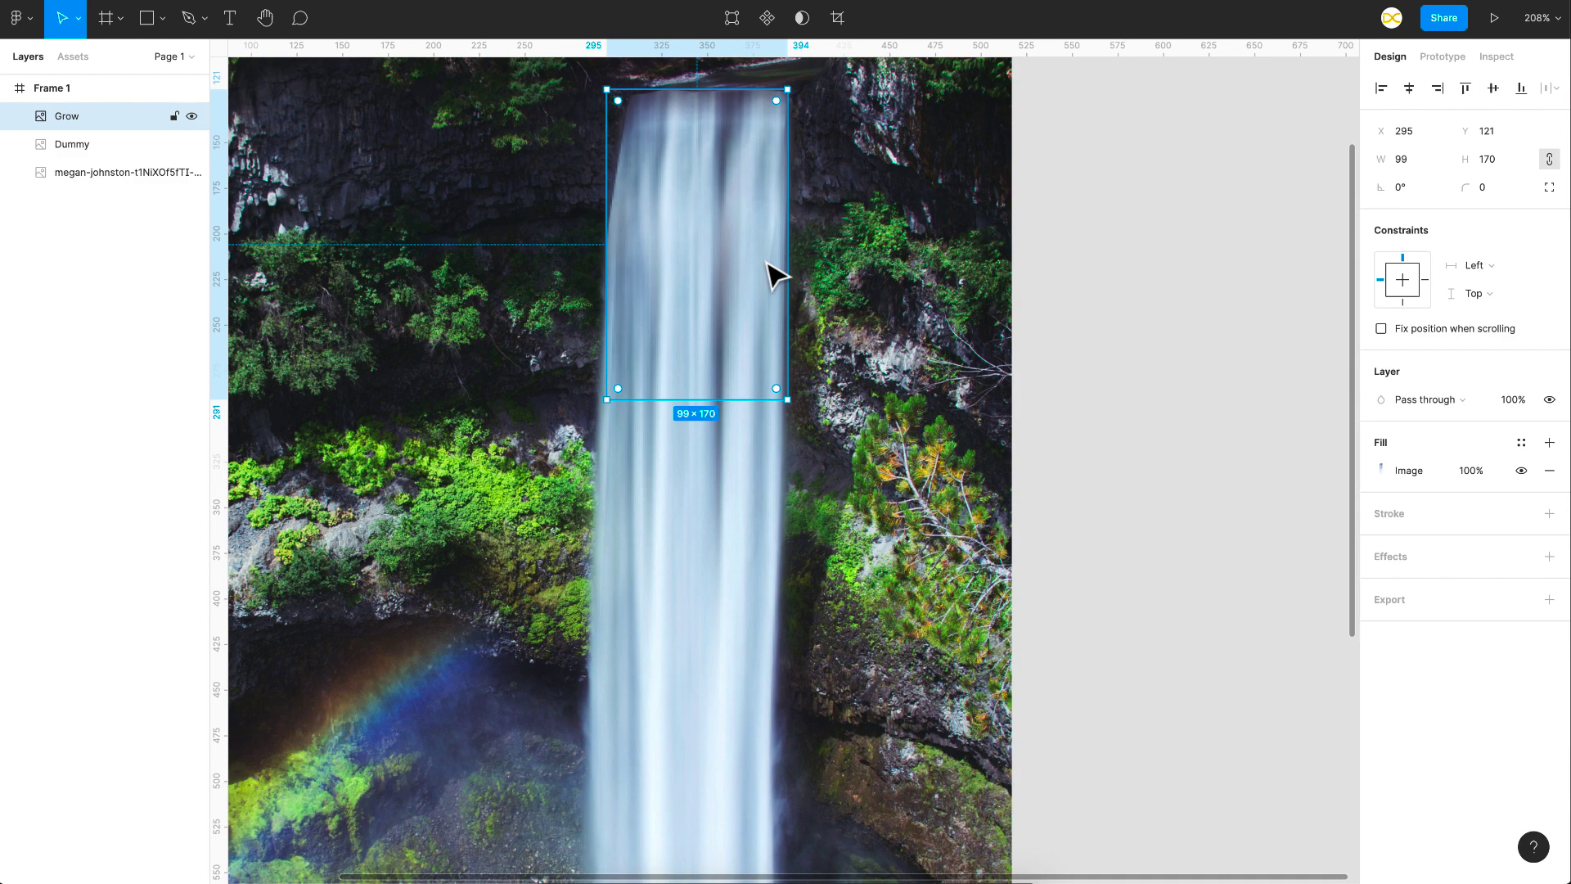
key(Escape)
- Duplicate Frame 1 with its Grow and Dummy layers beside the original
scroll(619, 319, down, 5)
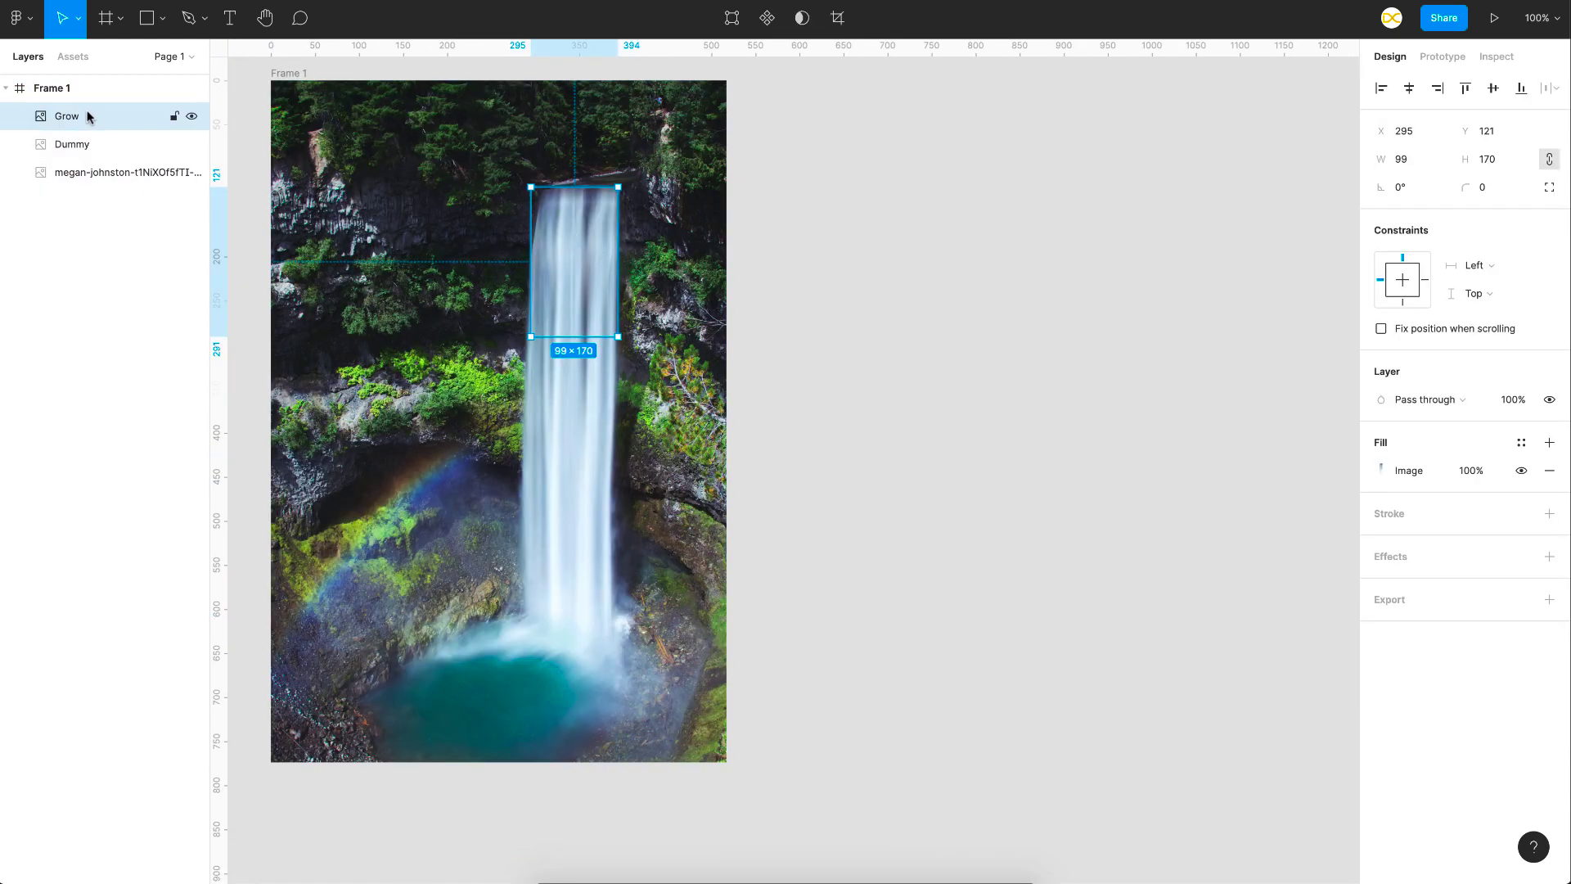
click(85, 149)
scroll(573, 392, down, 2)
click(346, 182)
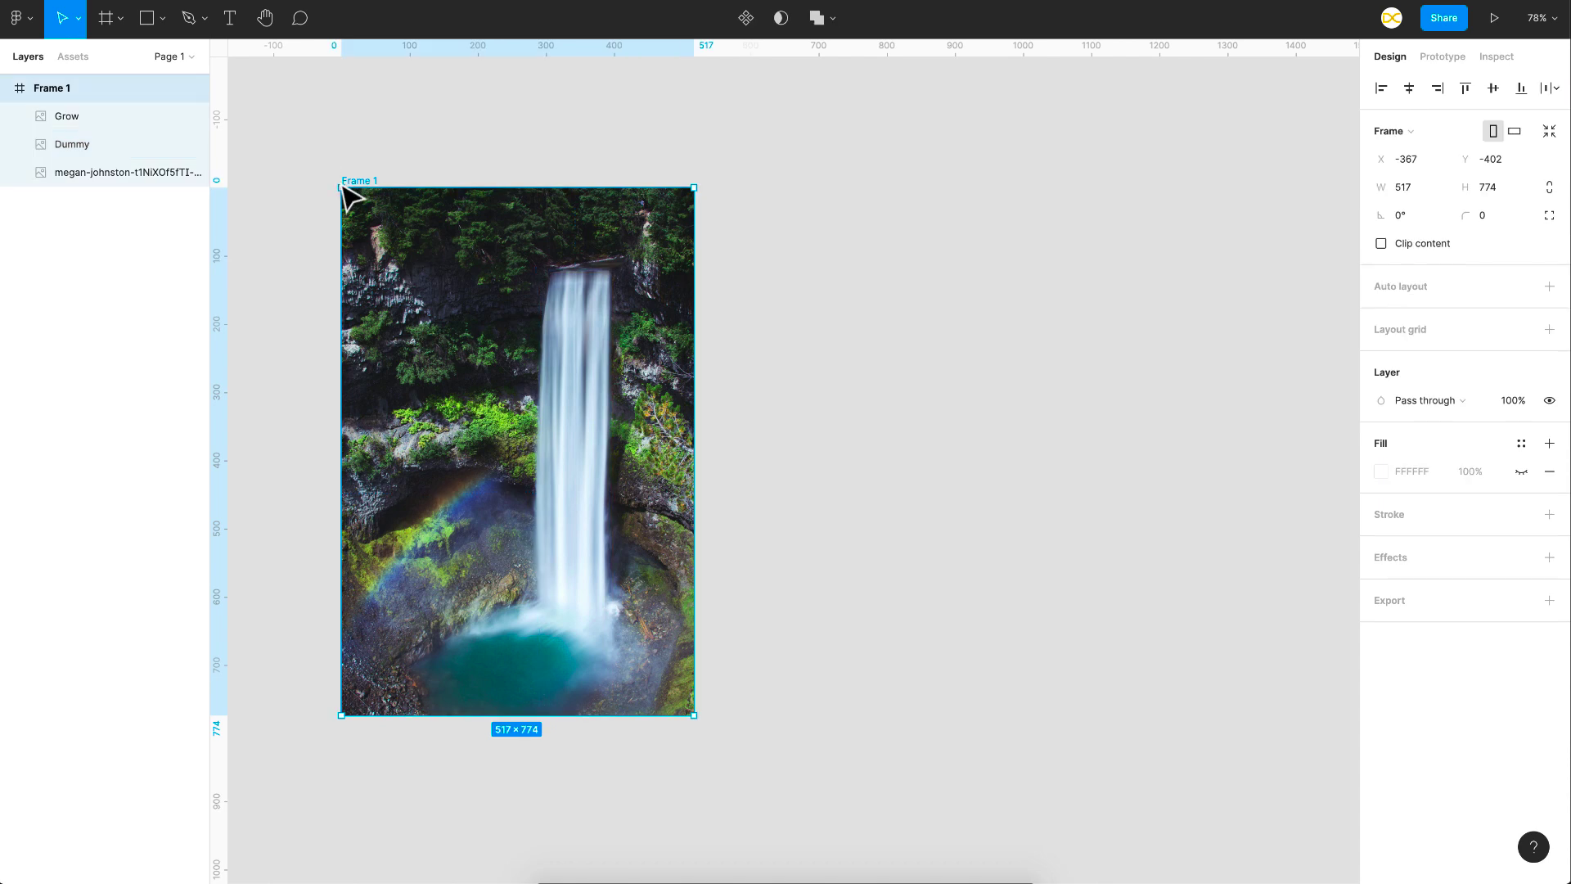
key(ctrl+d)
key(Escape)
- Stretch the Grow layer in Frame 2 down to the frame's bottom edge, matching the Dummy layer's extent
click(964, 326)
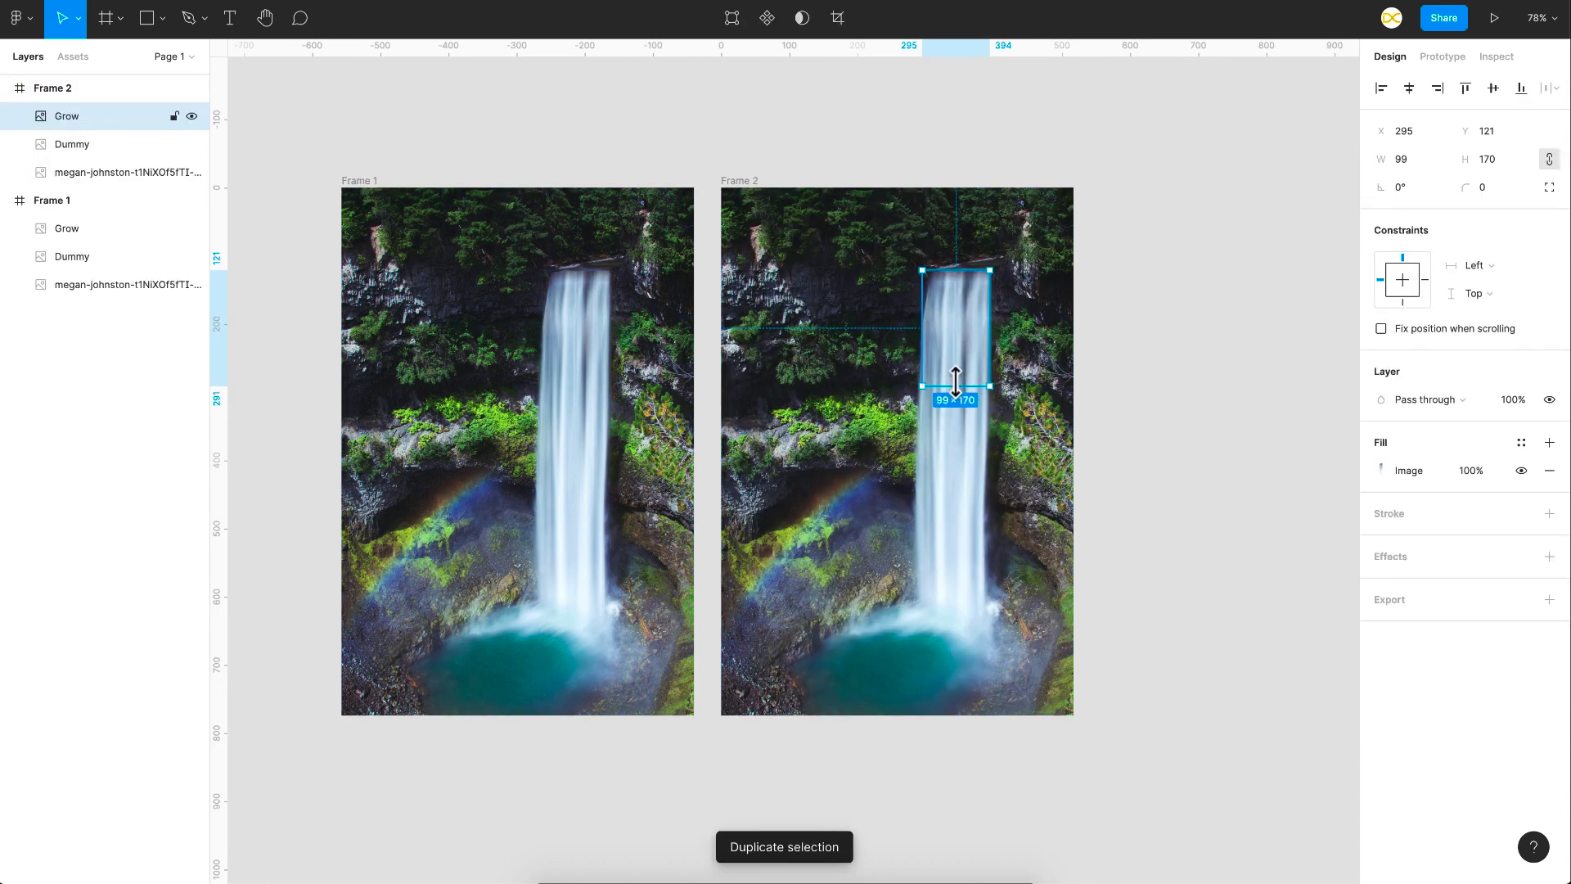
drag(956, 385, 954, 716)
click(80, 146)
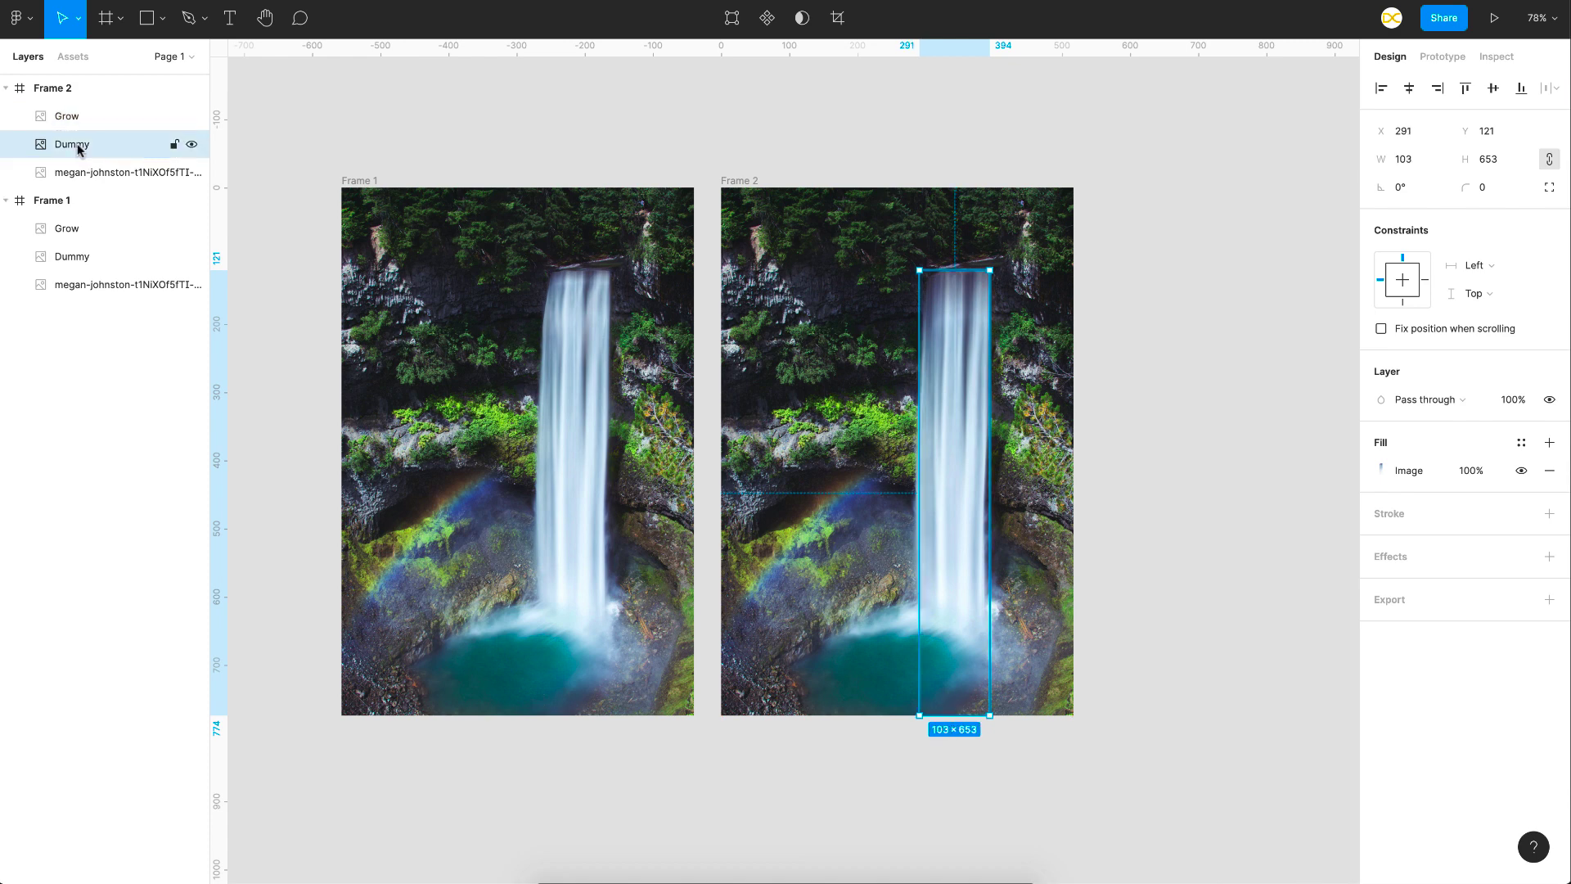
- Connect Frame 1 to Frame 2 with a prototype interaction that navigates after a delay of 1 ms
click(396, 164)
click(364, 180)
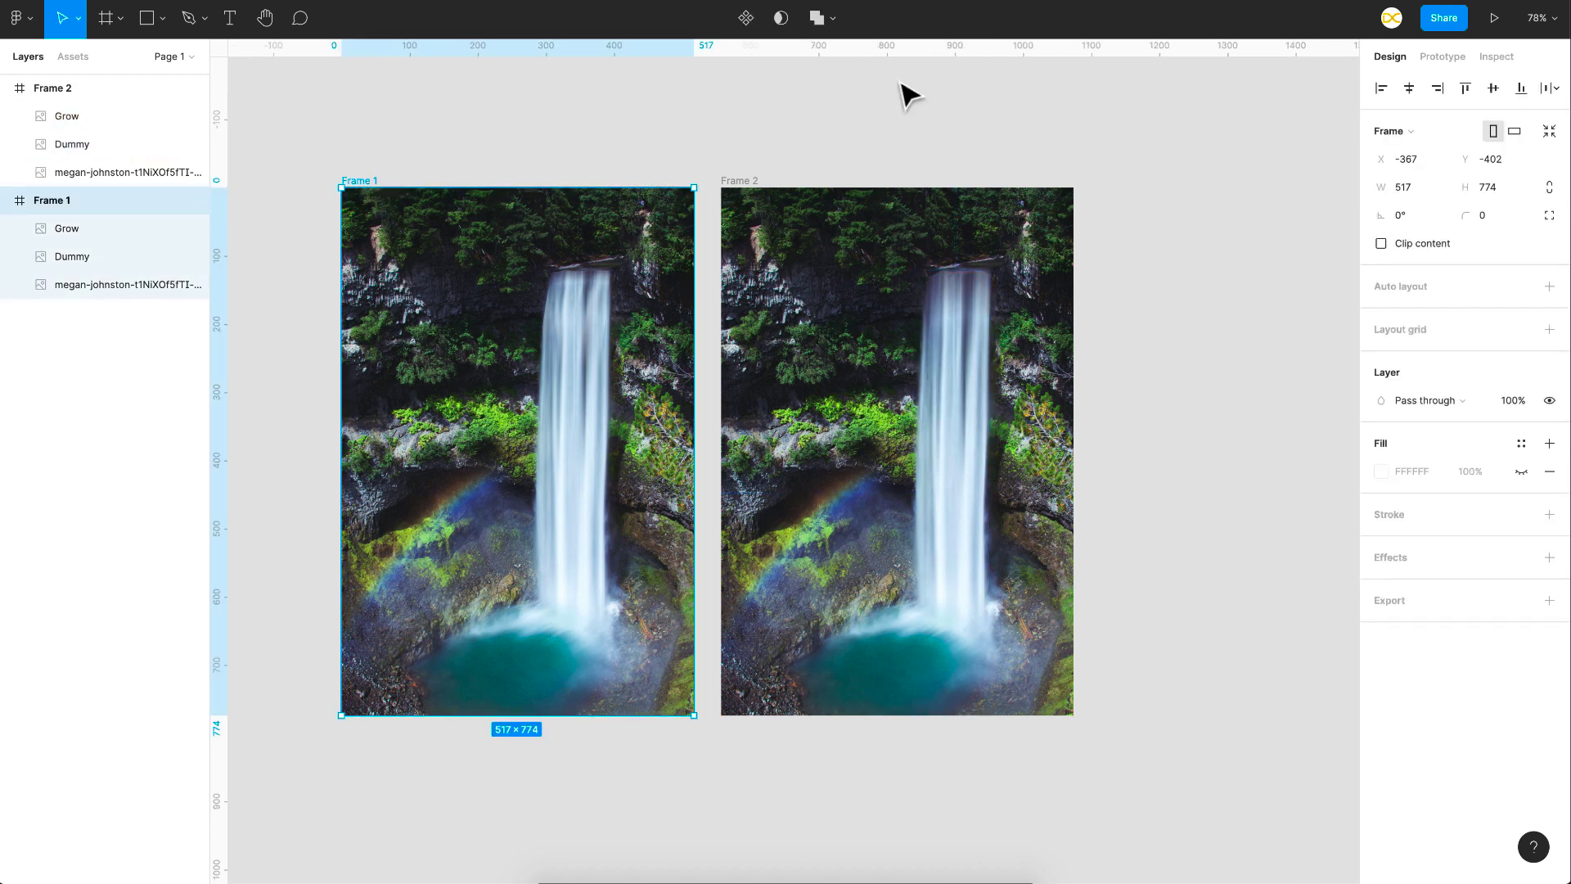
click(1460, 52)
drag(694, 450, 781, 457)
click(1203, 167)
click(1242, 386)
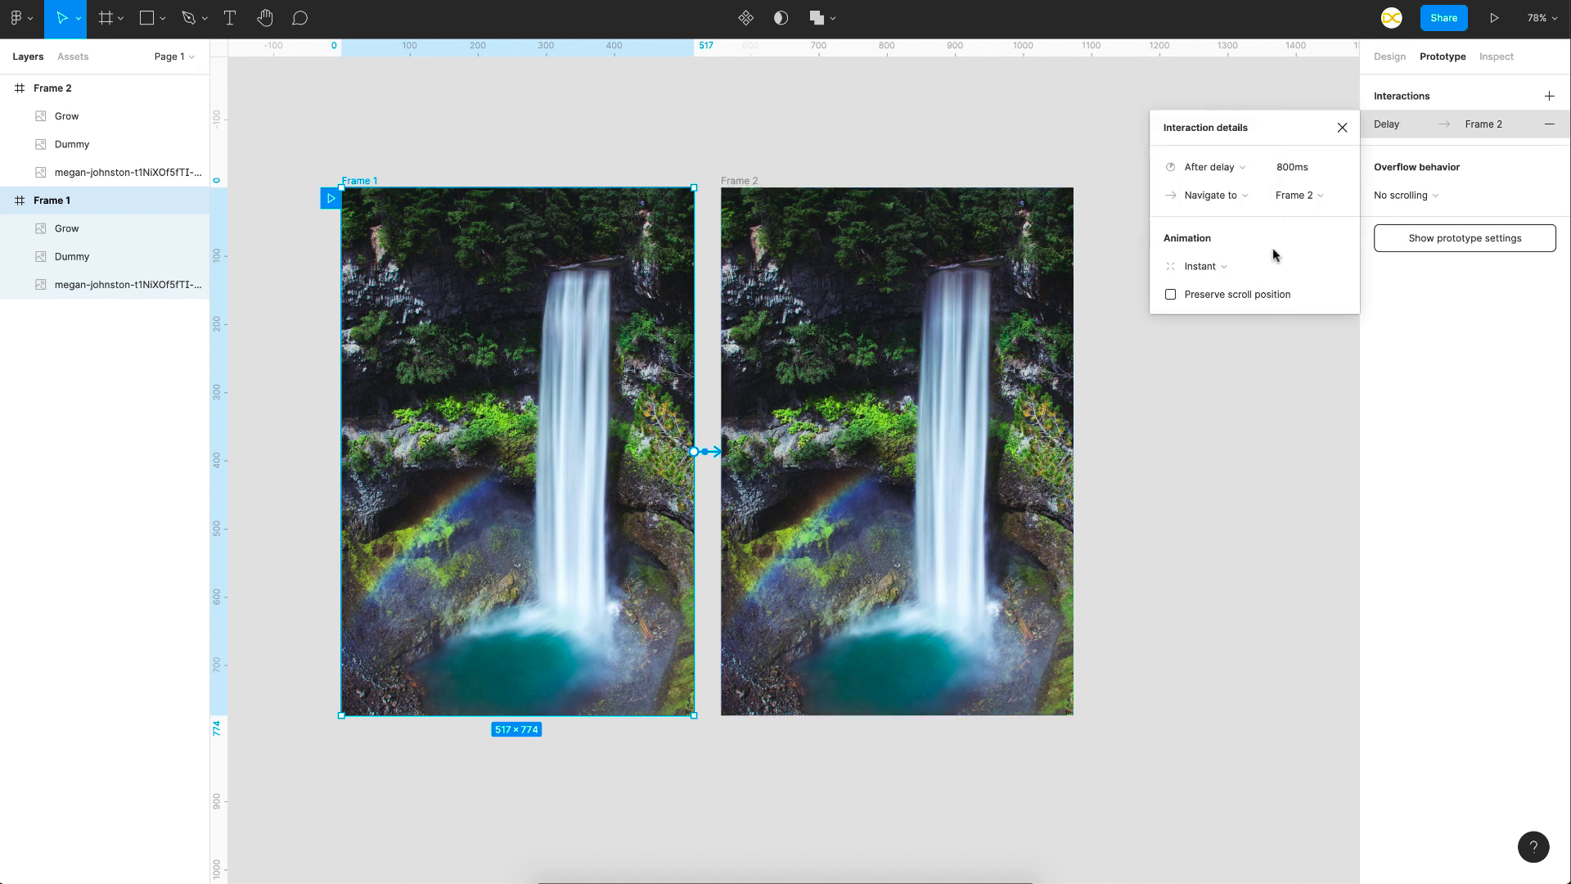
click(1294, 174)
text(1)
key(Return)
- Set the animation from Frame 1 to Frame 2 to Smart animate with a duration of 2500 ms
click(1203, 266)
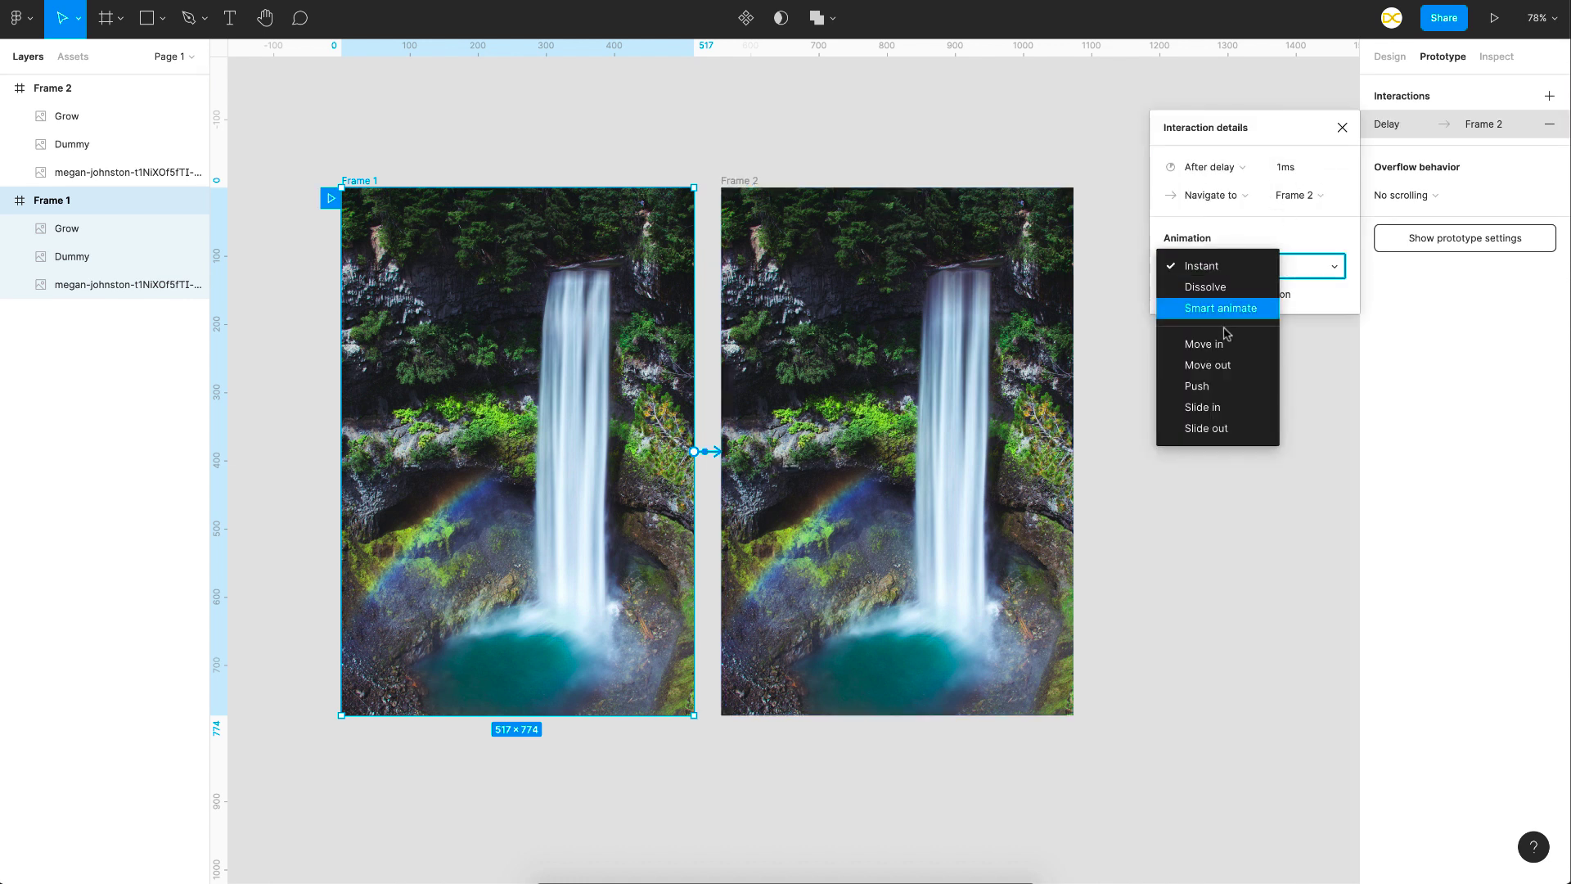
click(1226, 316)
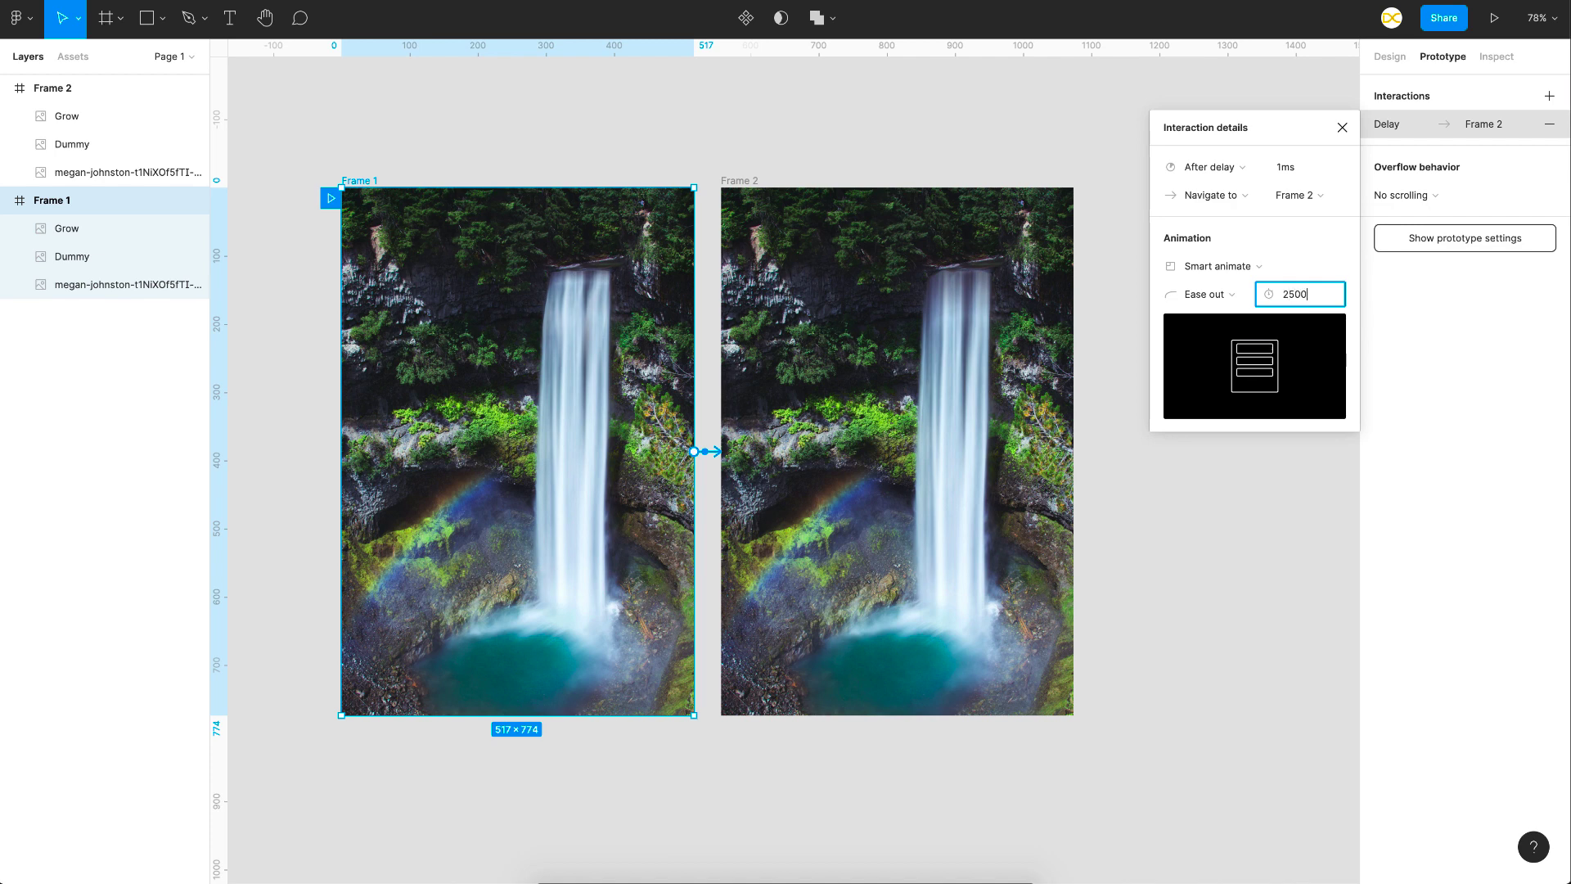
key(Return)
click(1112, 260)
- Connect Frame 2 back to Frame 1 with an interaction that triggers after a delay of 1 ms
click(725, 180)
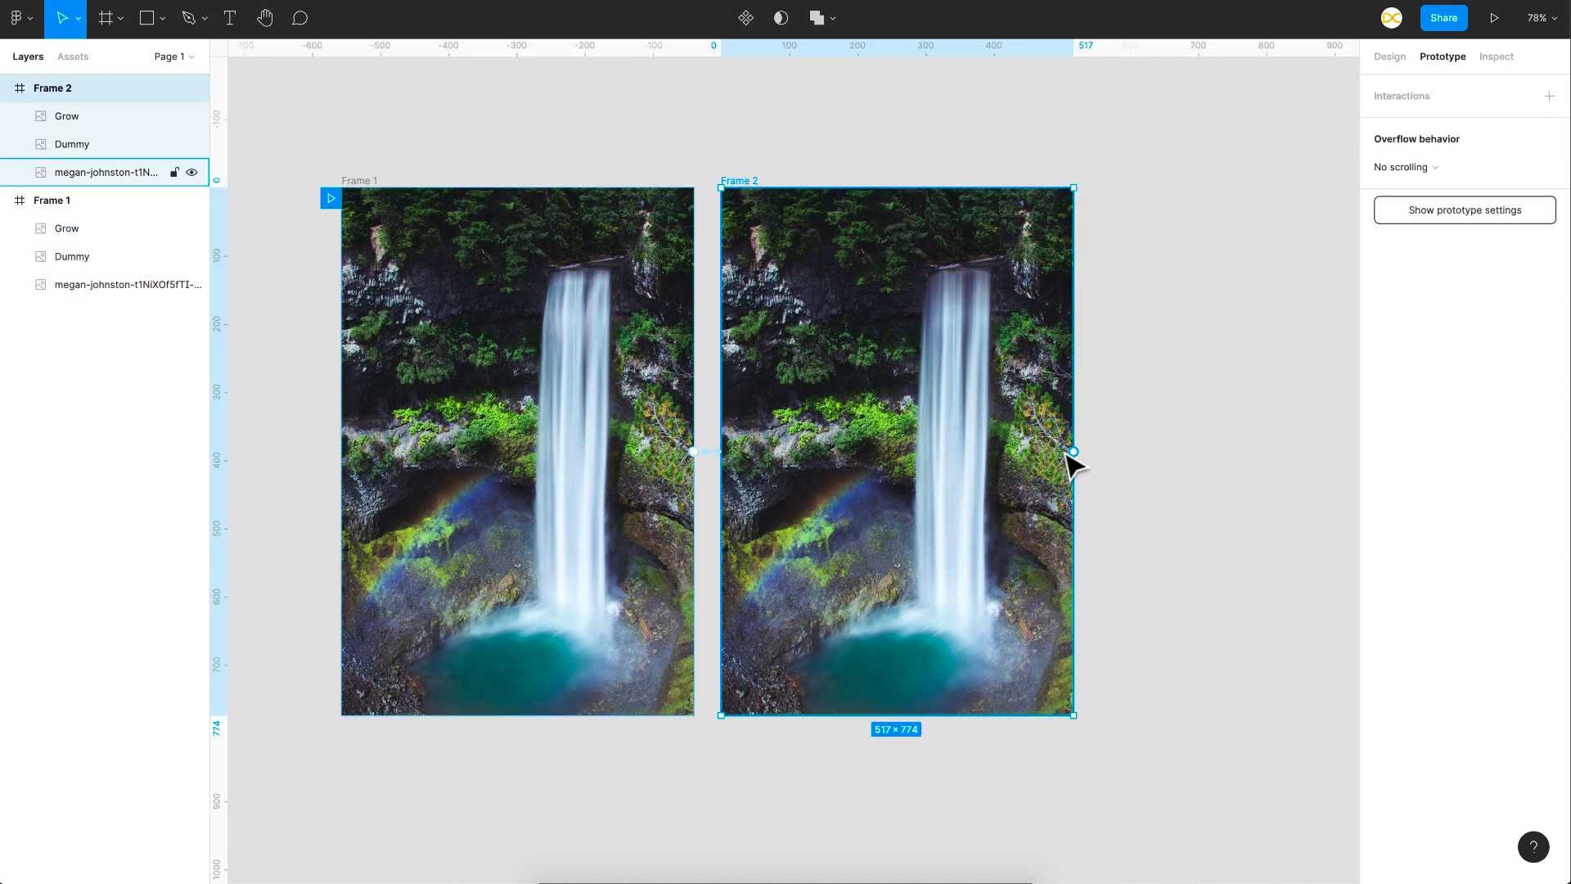
drag(1074, 451, 610, 519)
click(1215, 167)
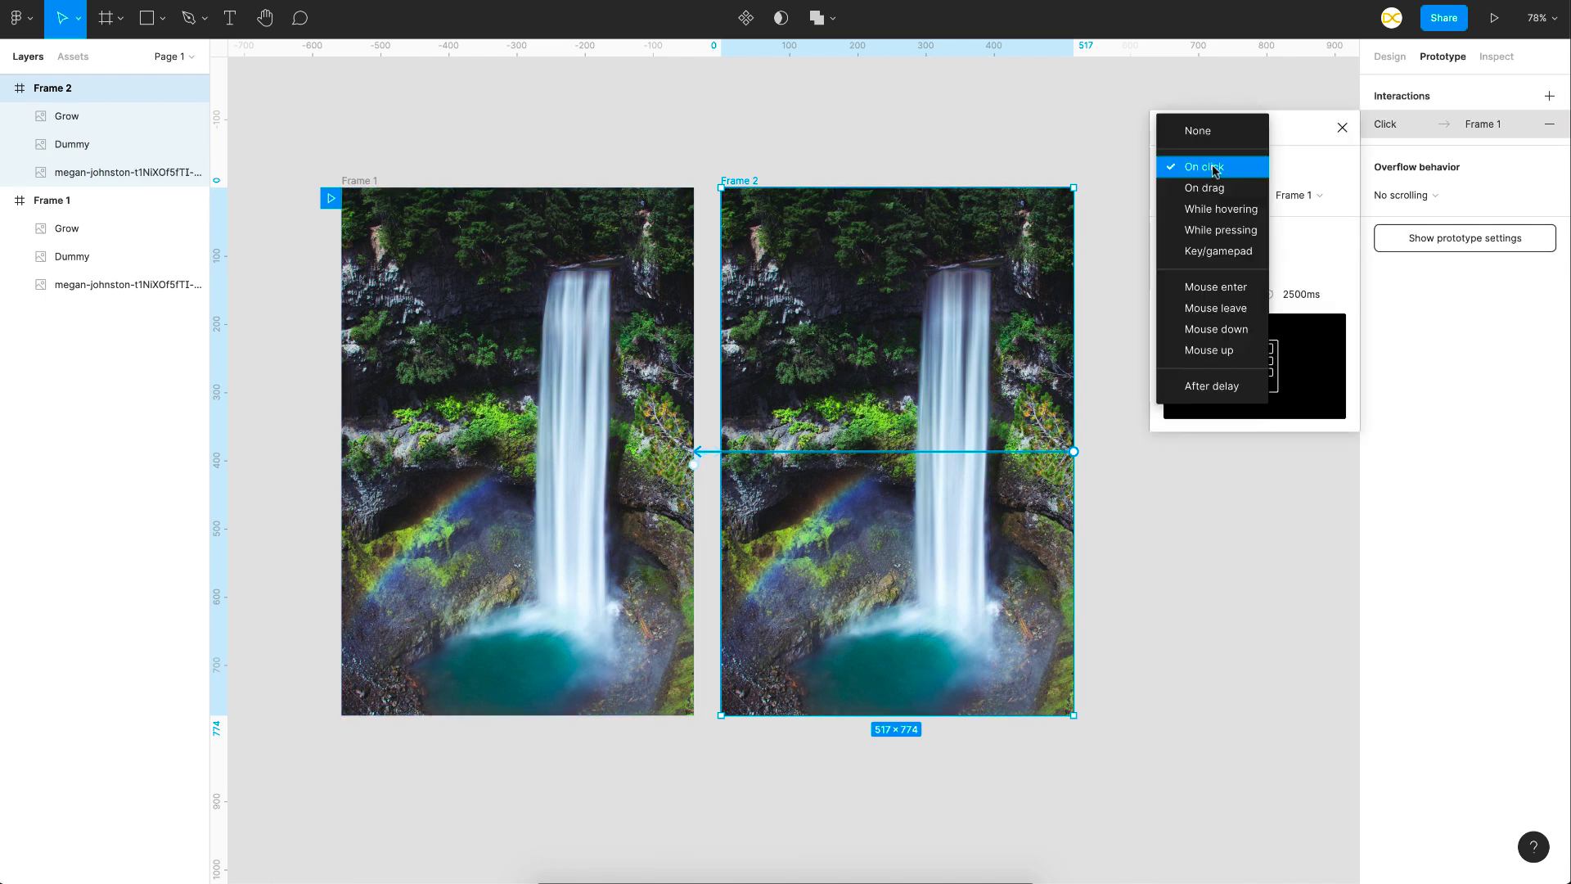
click(1207, 386)
click(1291, 167)
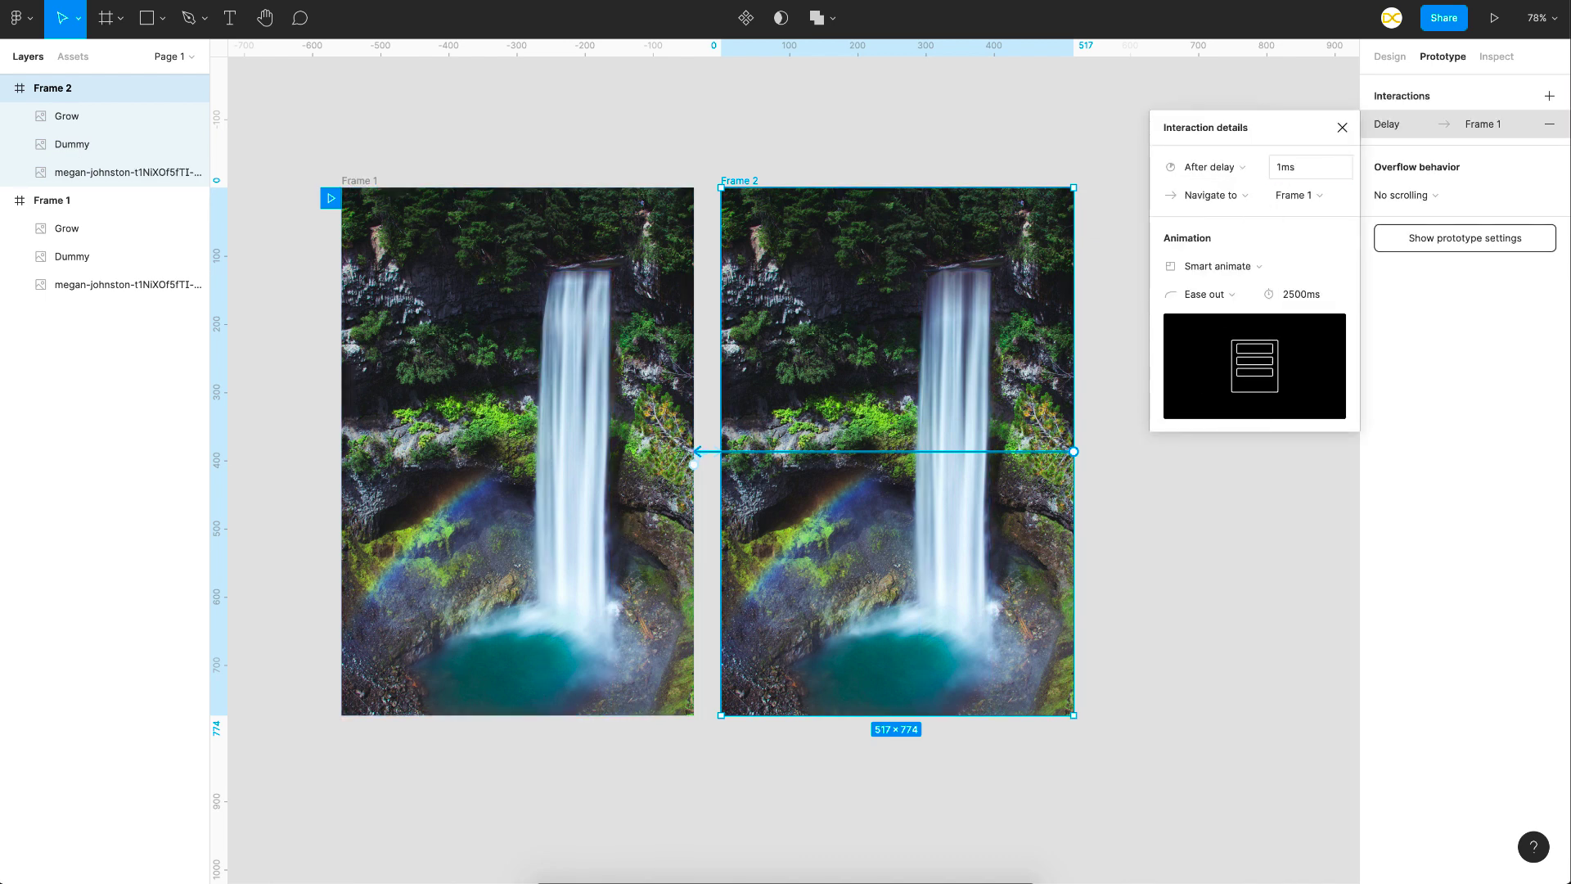
text(1)
- Set the animation from Frame 2 back to Frame 1 to Dissolve with a duration of 1 ms
click(1218, 266)
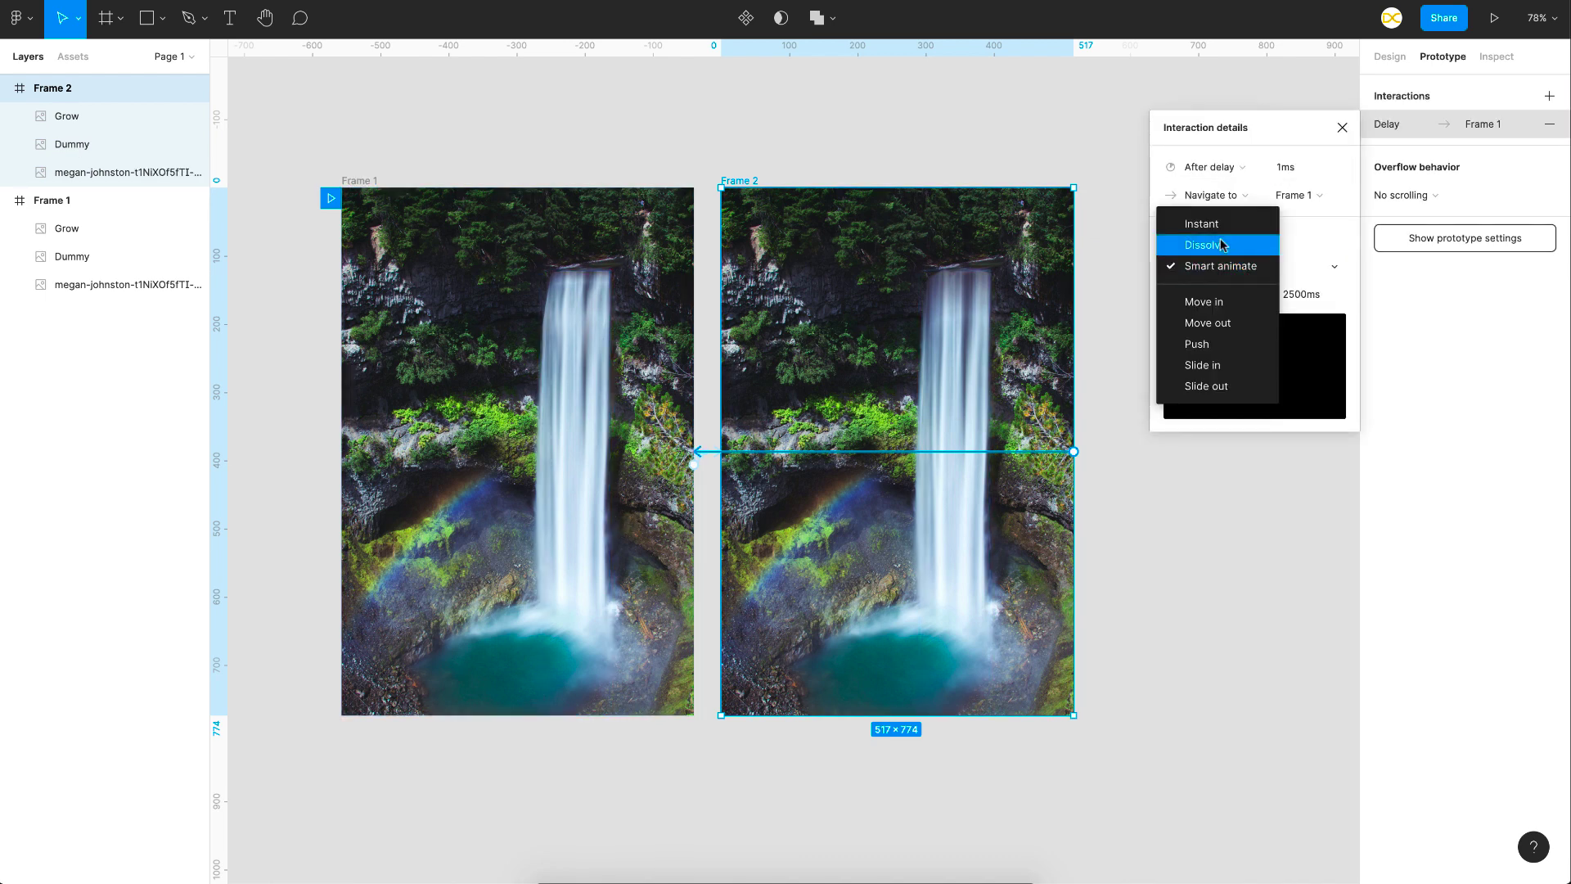
click(1222, 244)
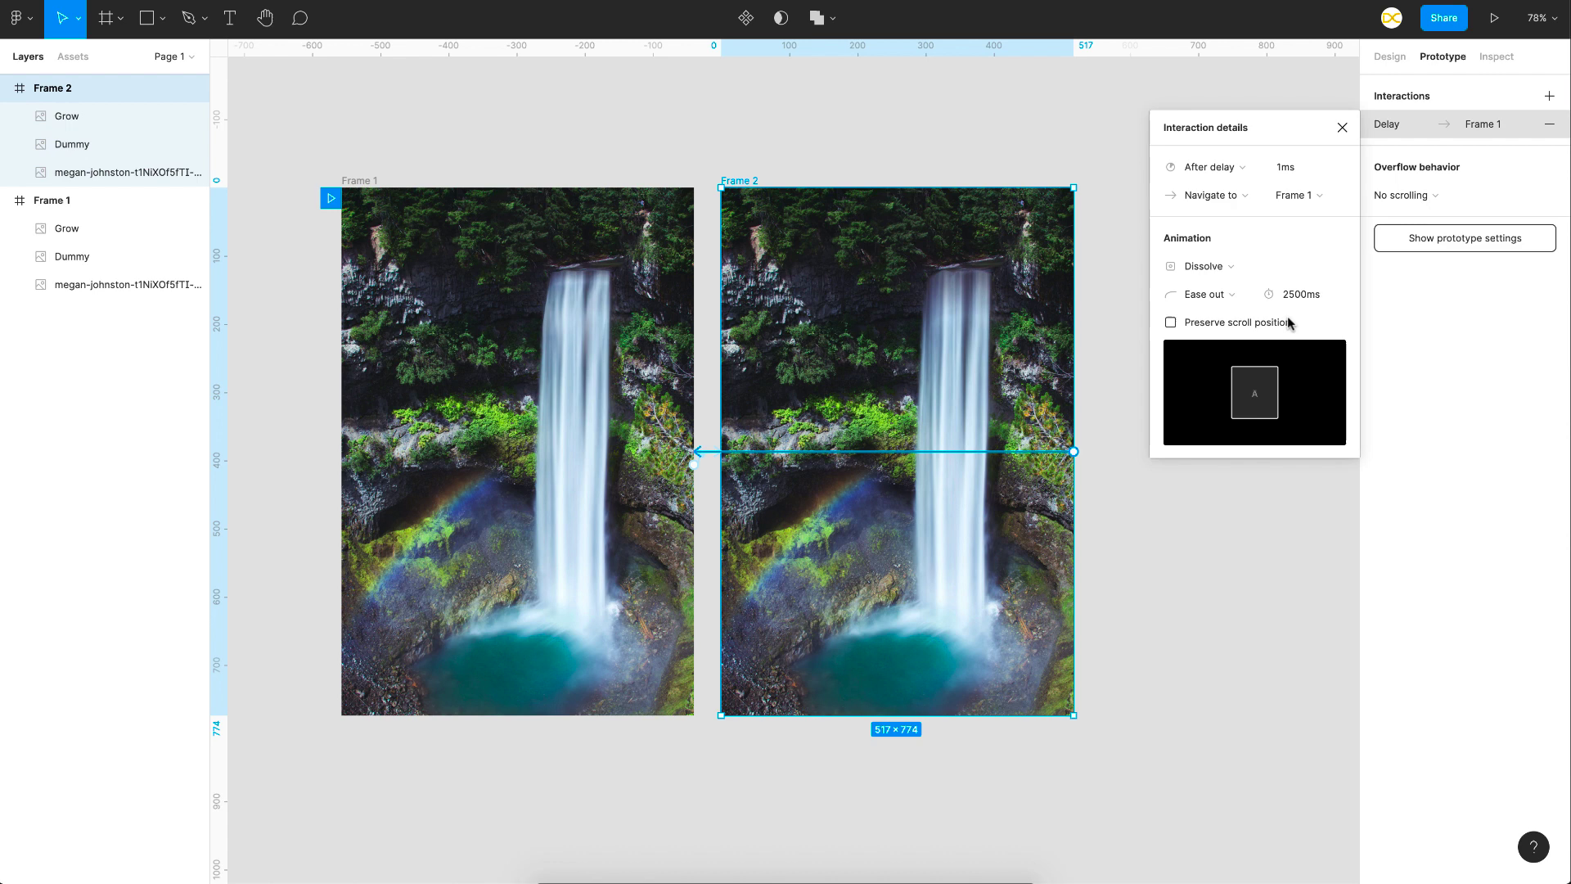
click(1293, 298)
text(1)
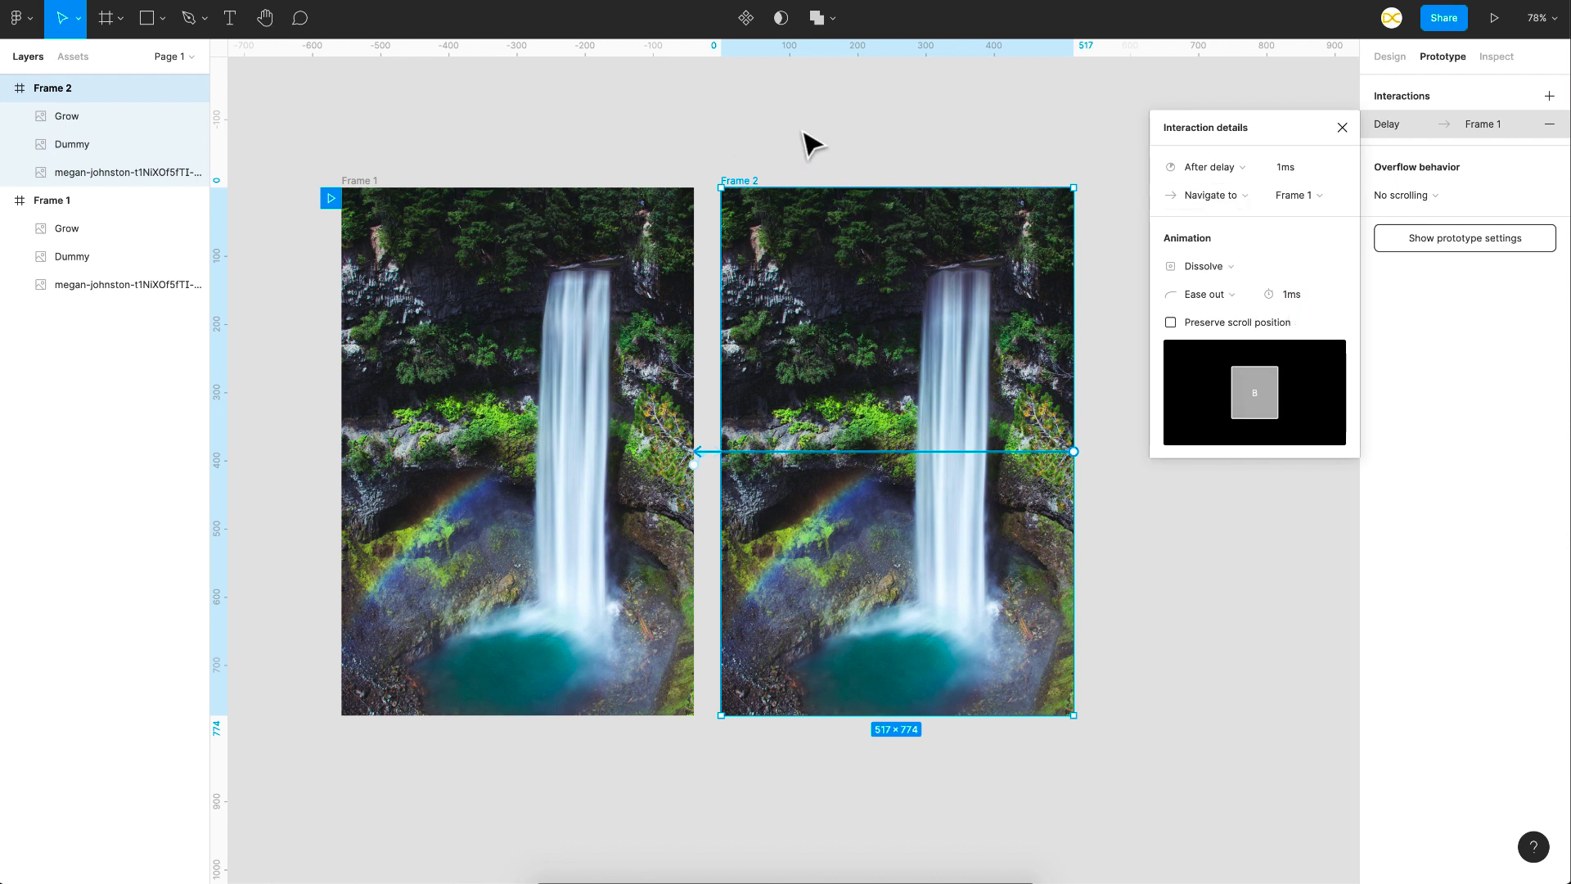
click(603, 253)
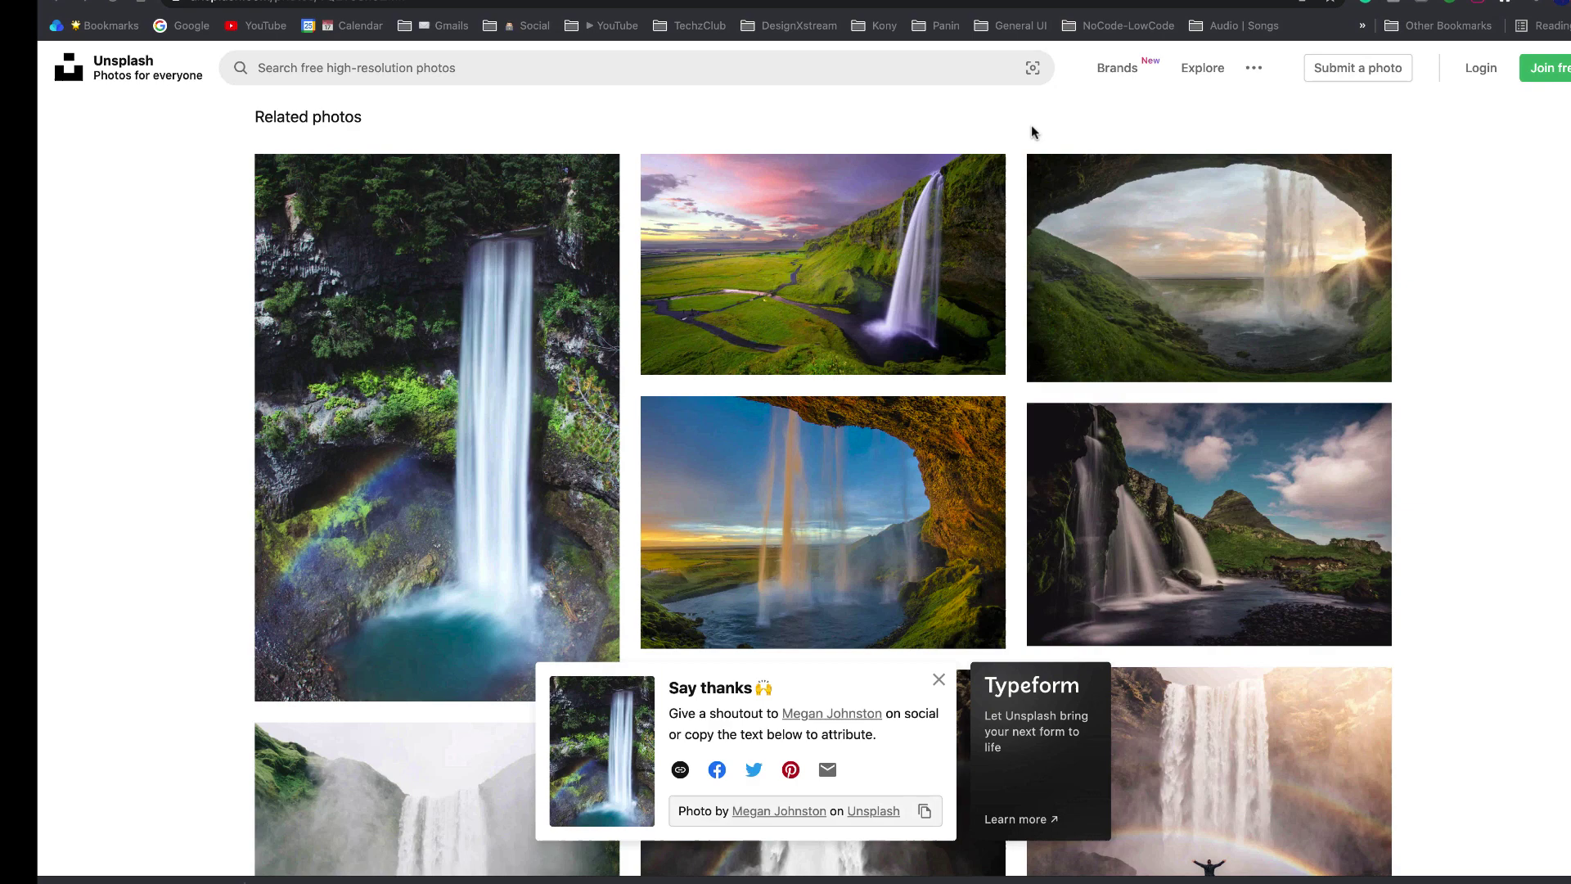
- View the "clouds png" image results in the browser, and return to Figma, leaving the waterfall prototype preview
key(ctrl+Tab)
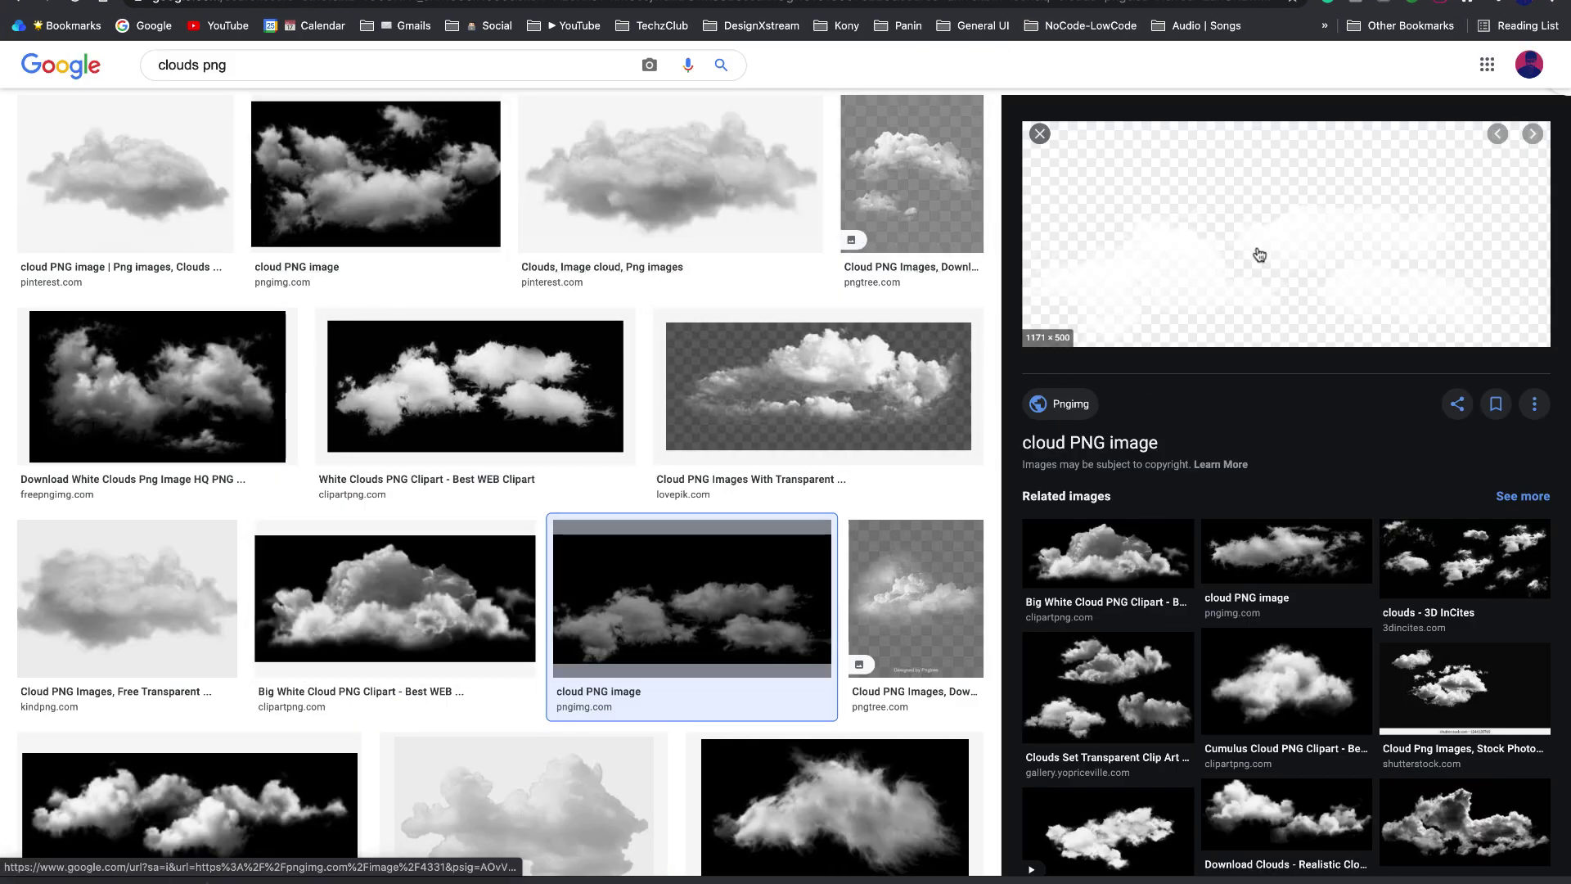
key(super+Tab)
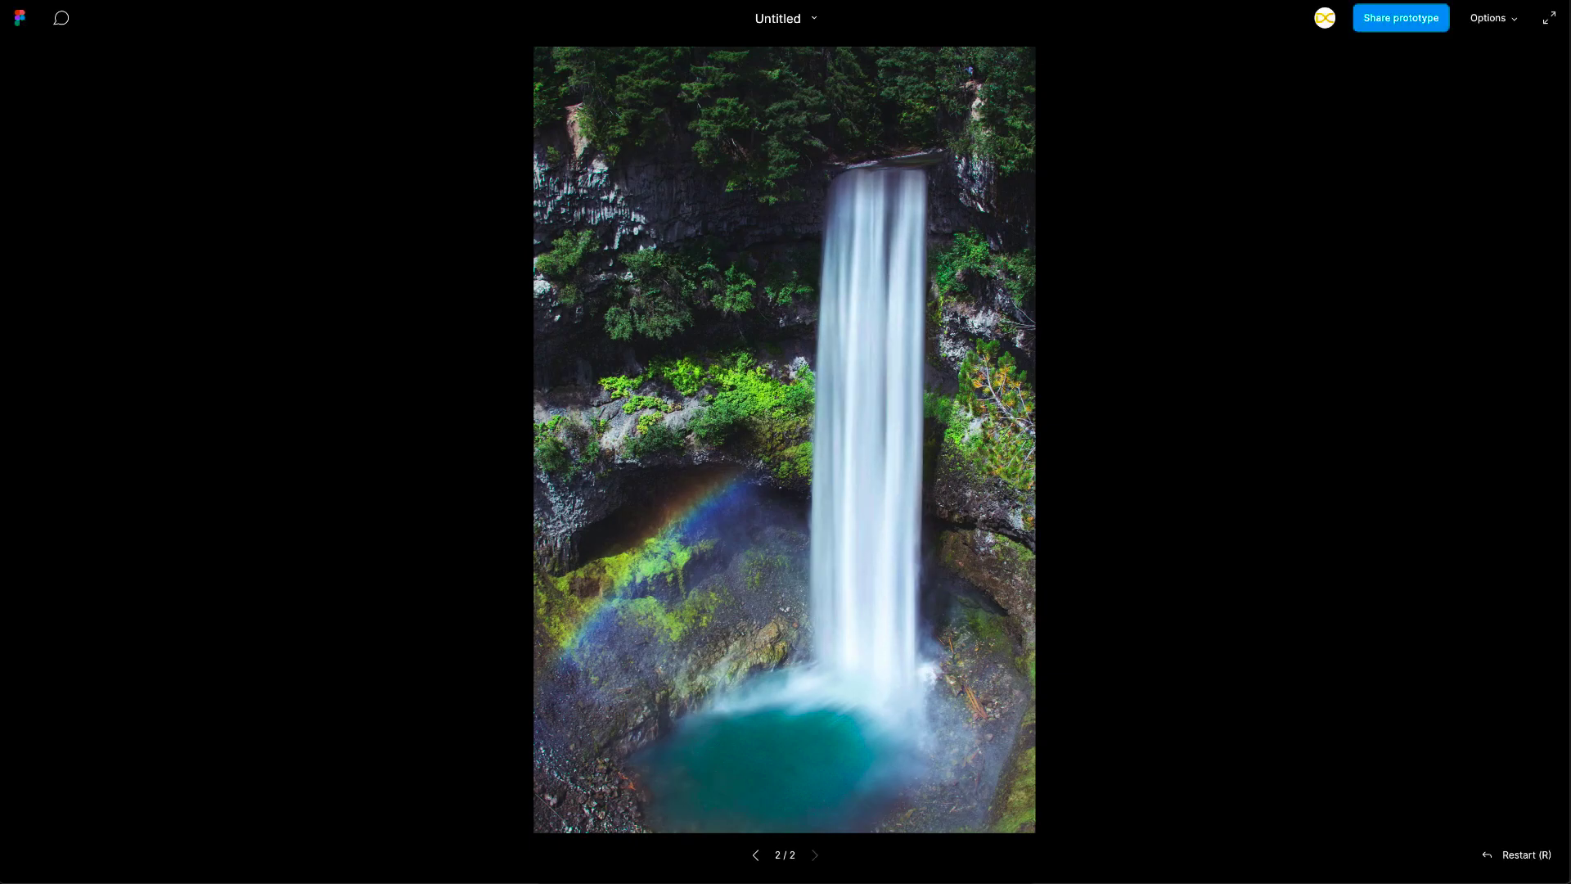
key(Escape)
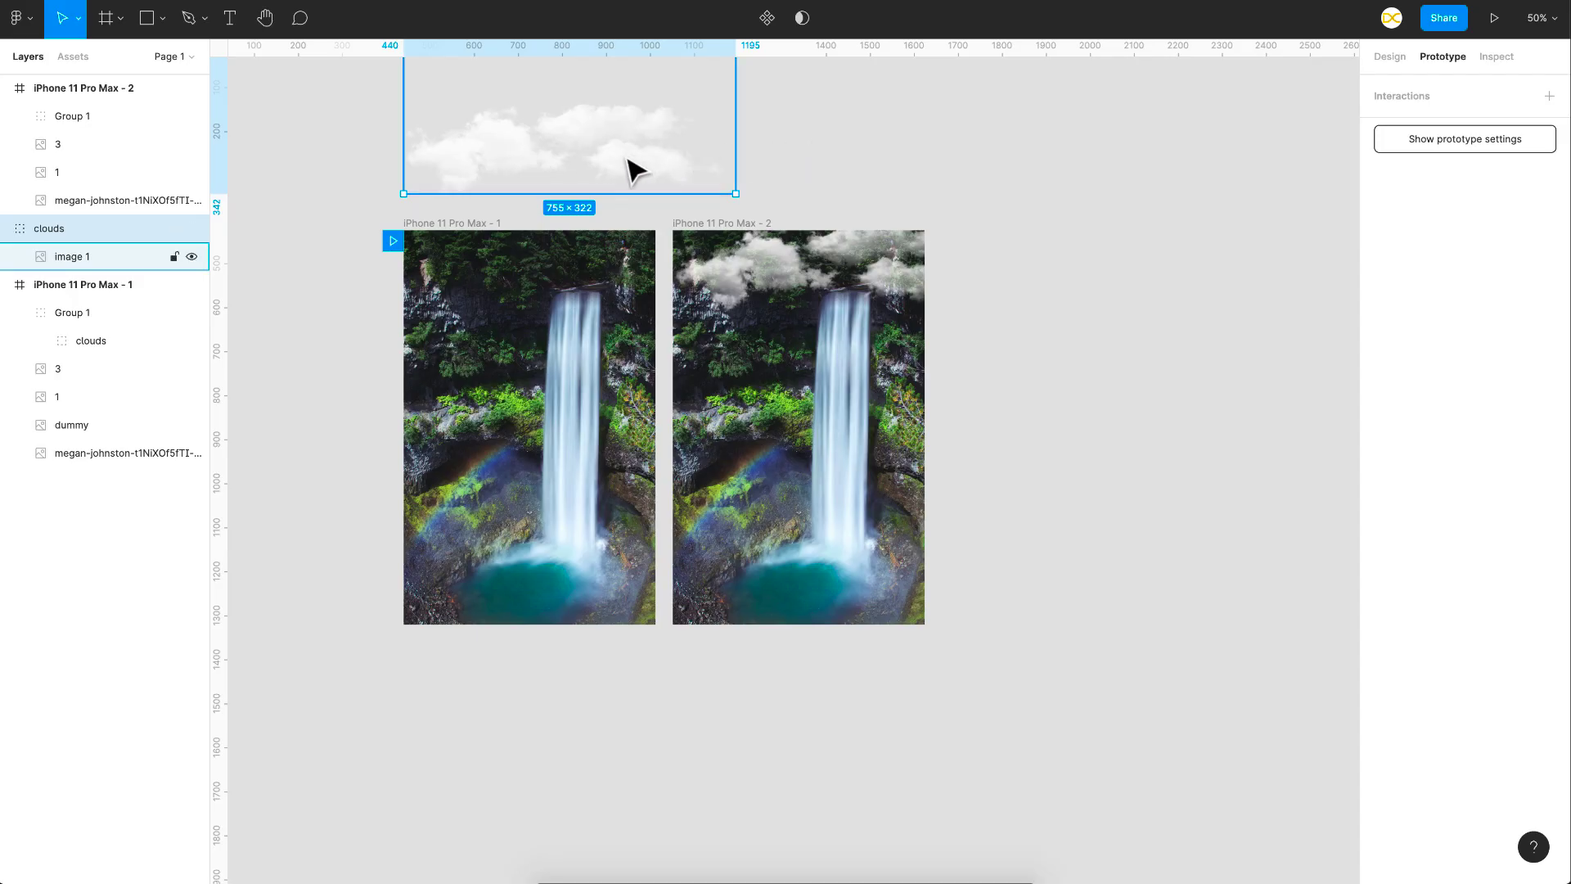
- Move the clouds group over the top of the iPhone 11 Pro Max - 1 frame, and select the cloud group in iPhone 11 Pro Max - 2
drag(634, 169, 637, 287)
click(872, 287)
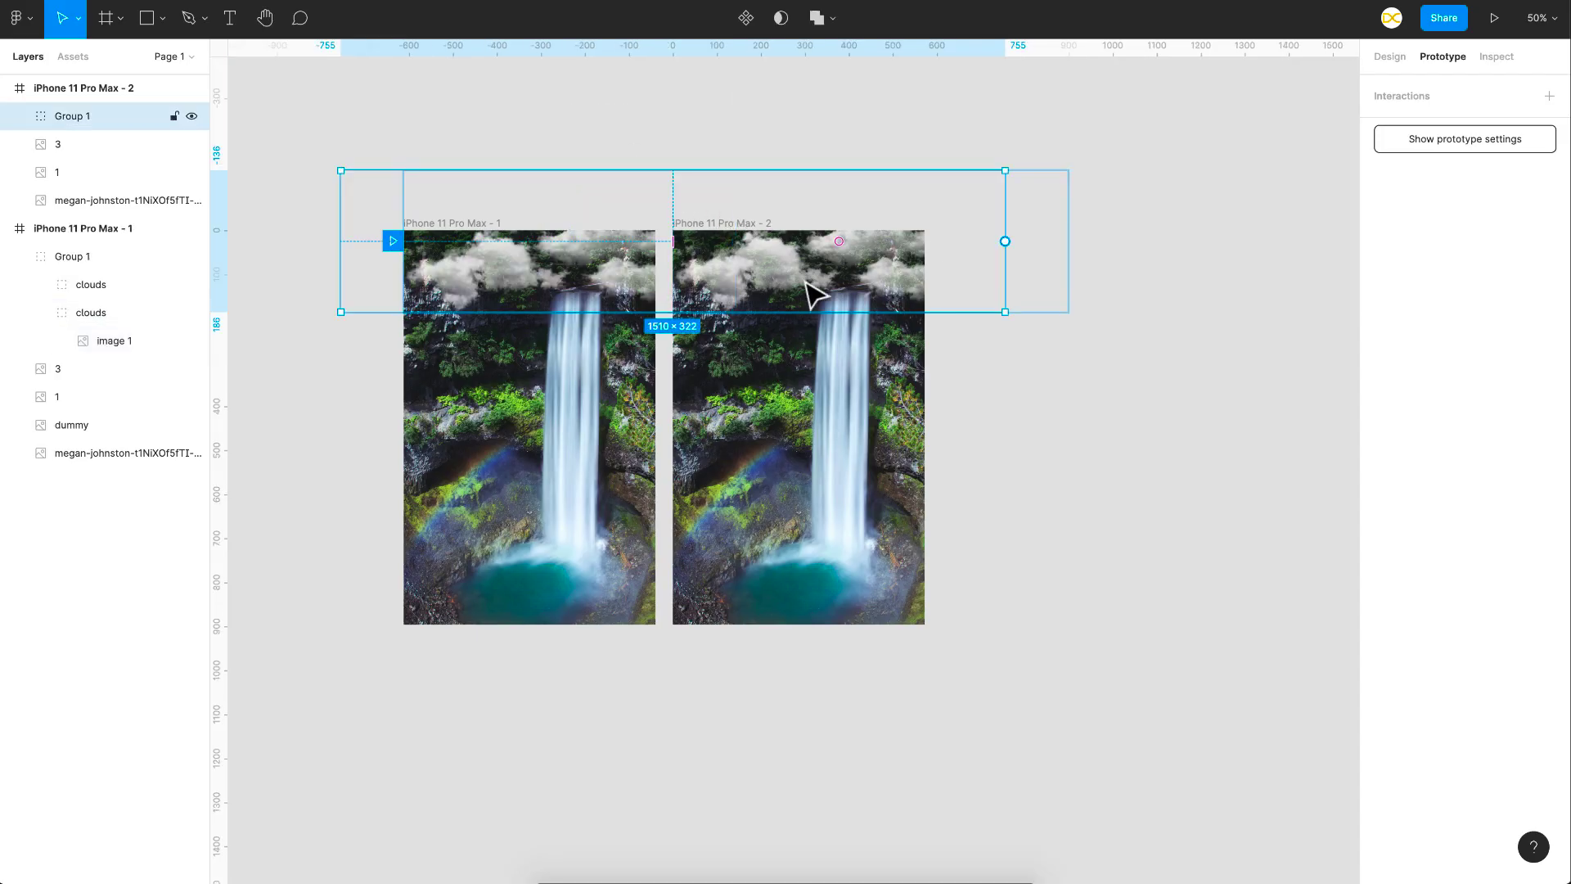
click(855, 138)
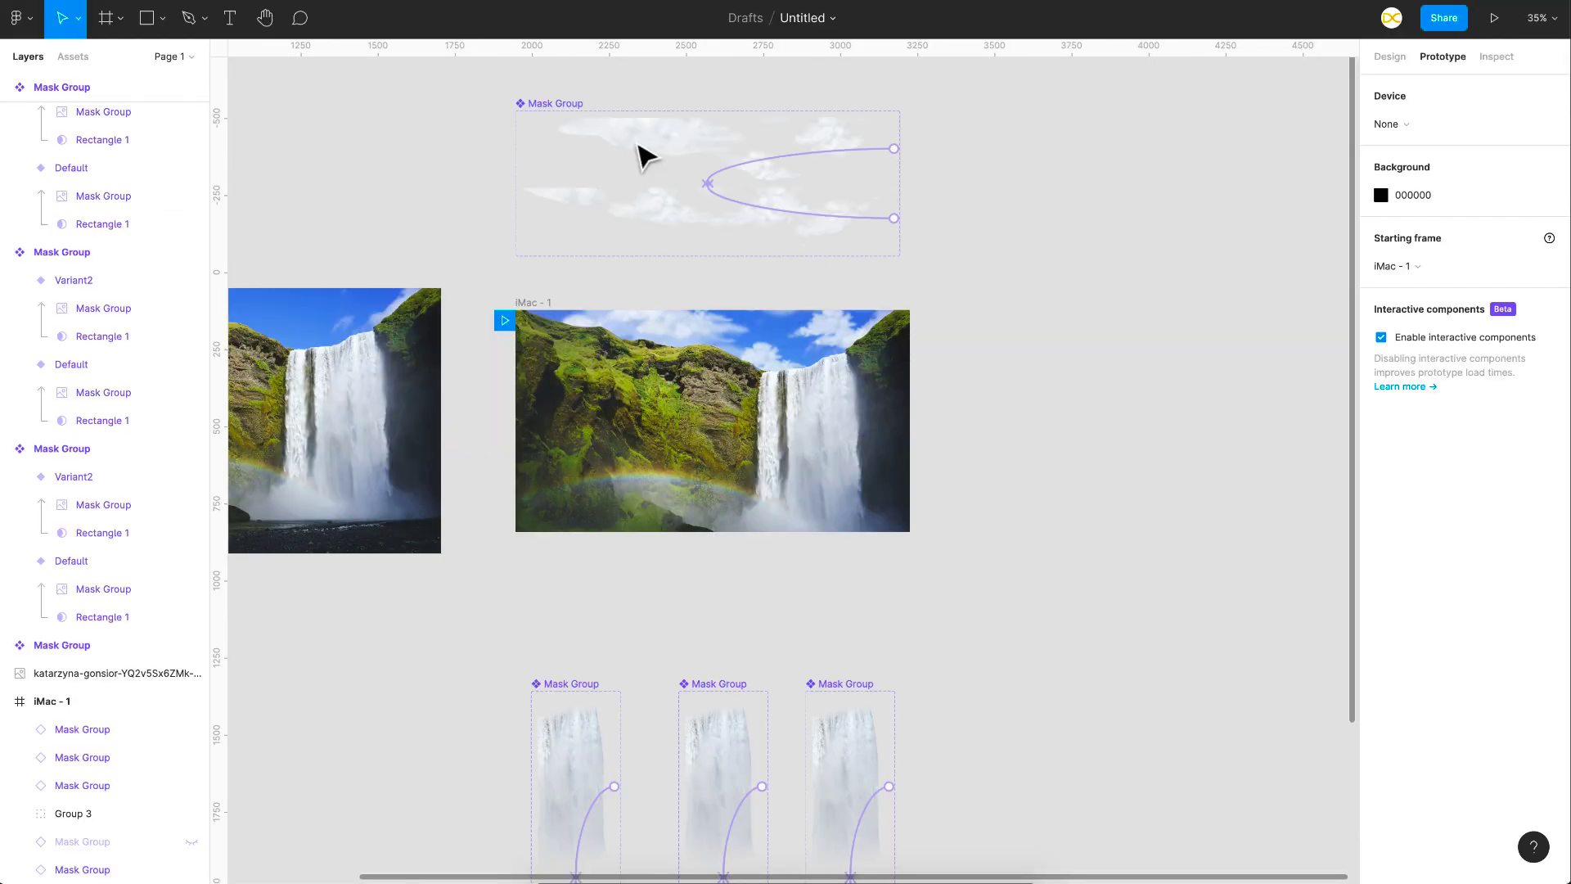
- Examine the second waterfall example: the original photo, the iMac - 1 frame, and the cloud and waterfall Mask Group components with their prototype connections
scroll(646, 246, left, 5)
click(586, 351)
key(shift+2)
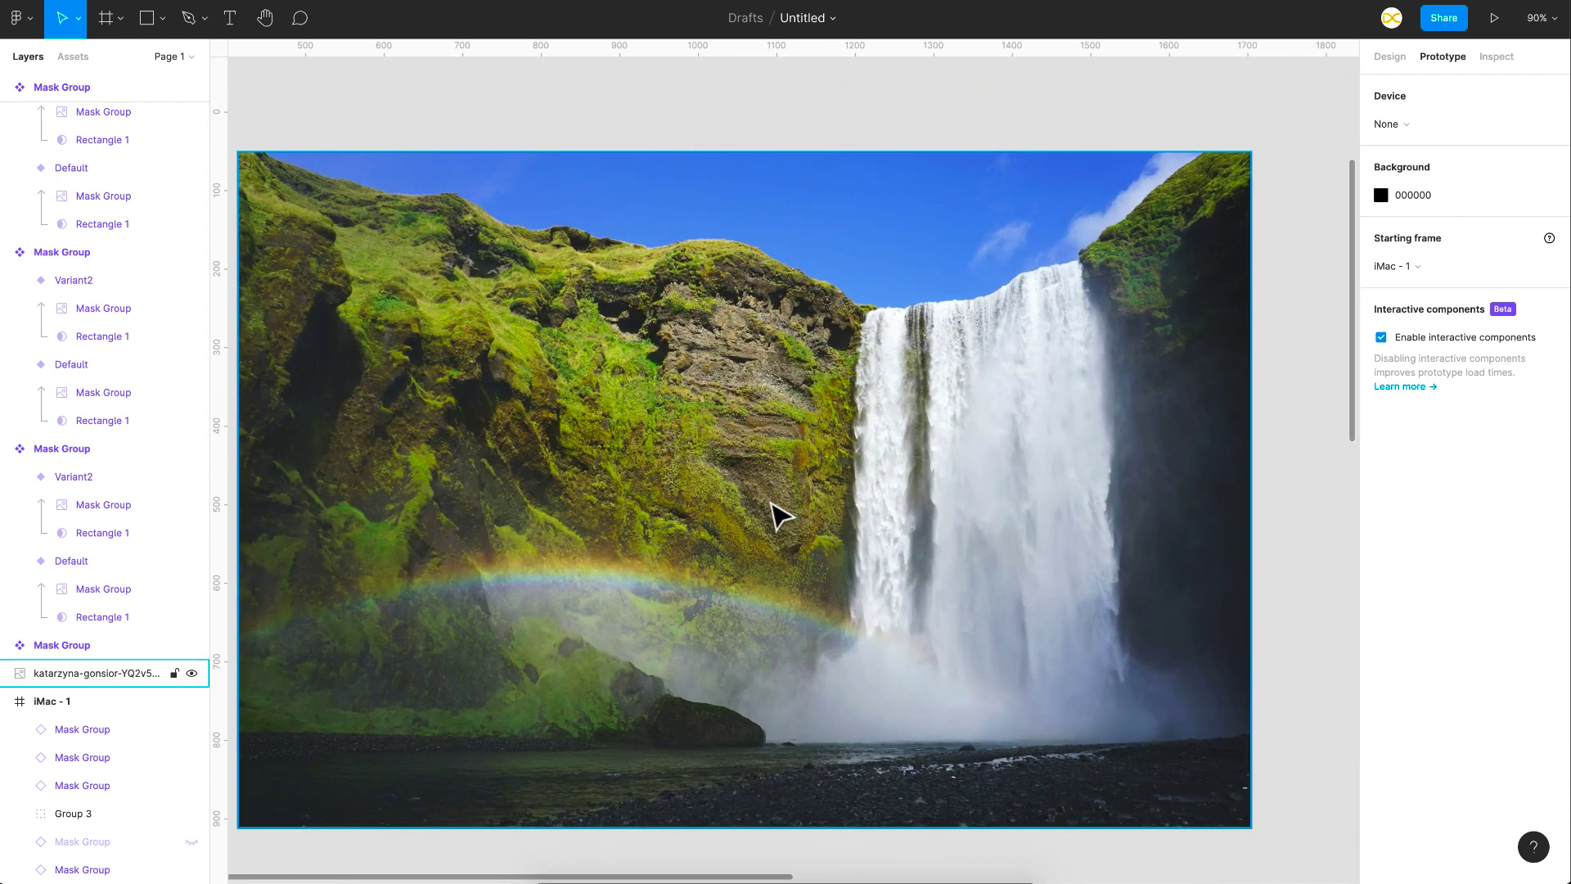
scroll(767, 464, down, 3)
scroll(867, 467, right, 5)
click(971, 471)
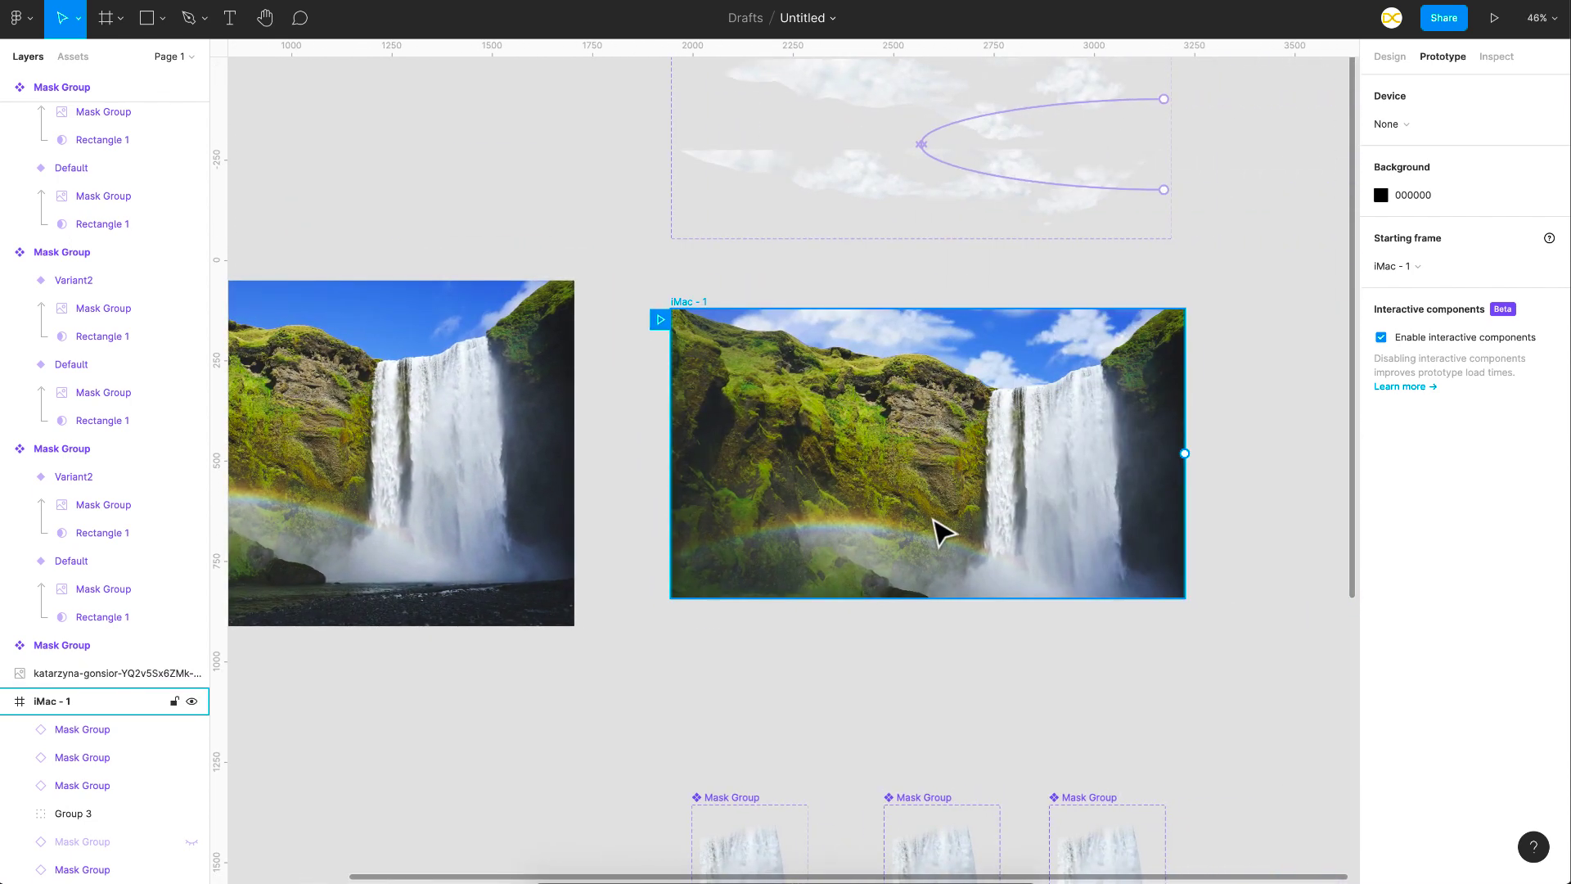
scroll(941, 532, down, 1)
scroll(940, 527, up, 3)
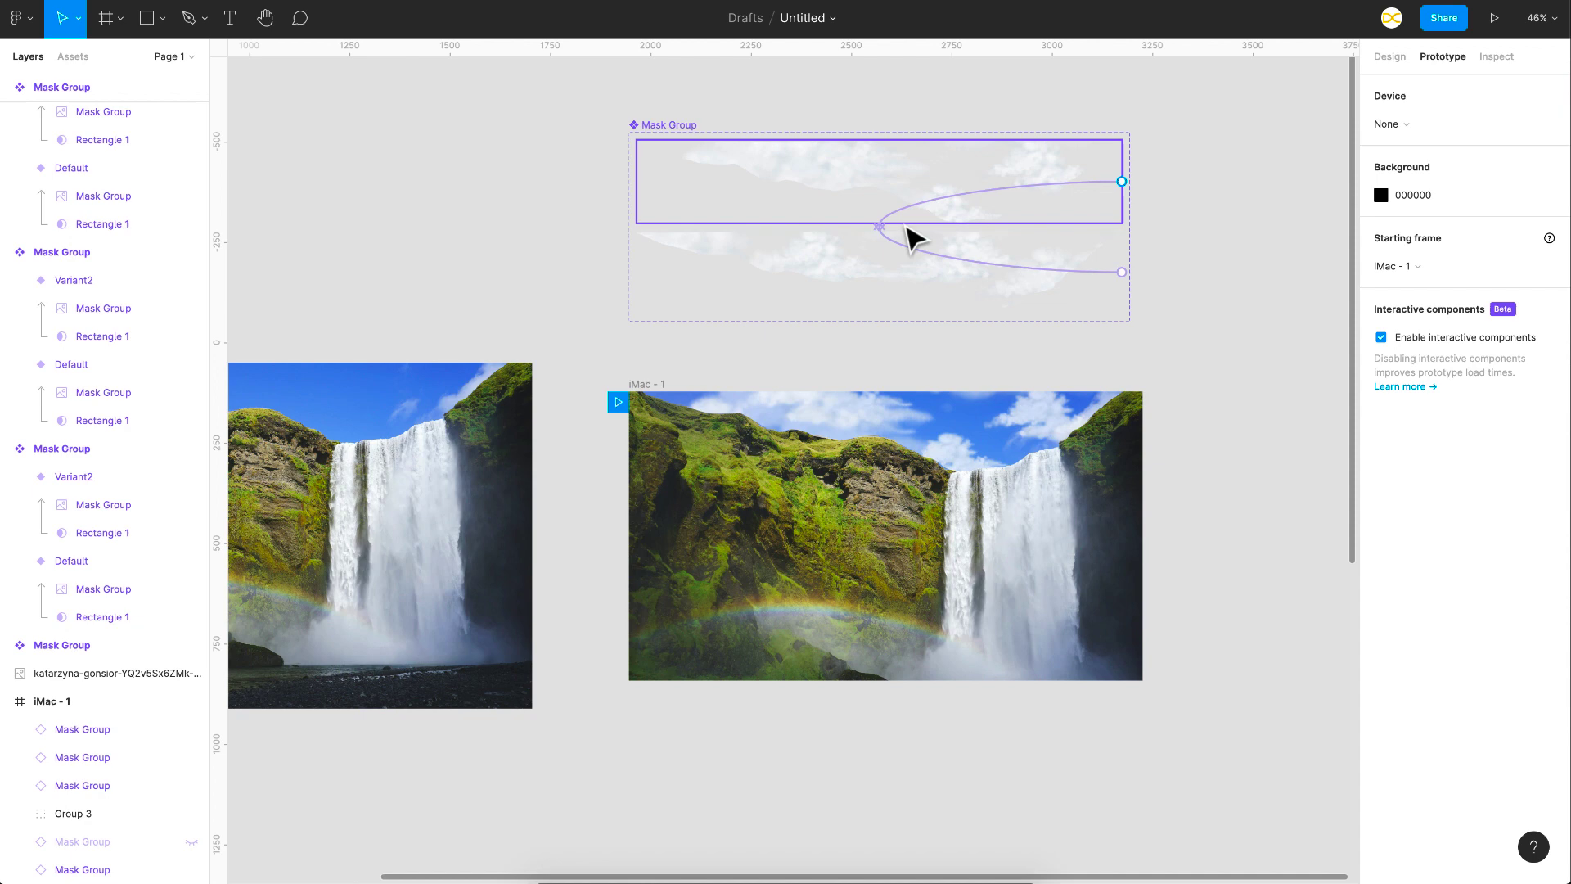
scroll(914, 238, down, 5)
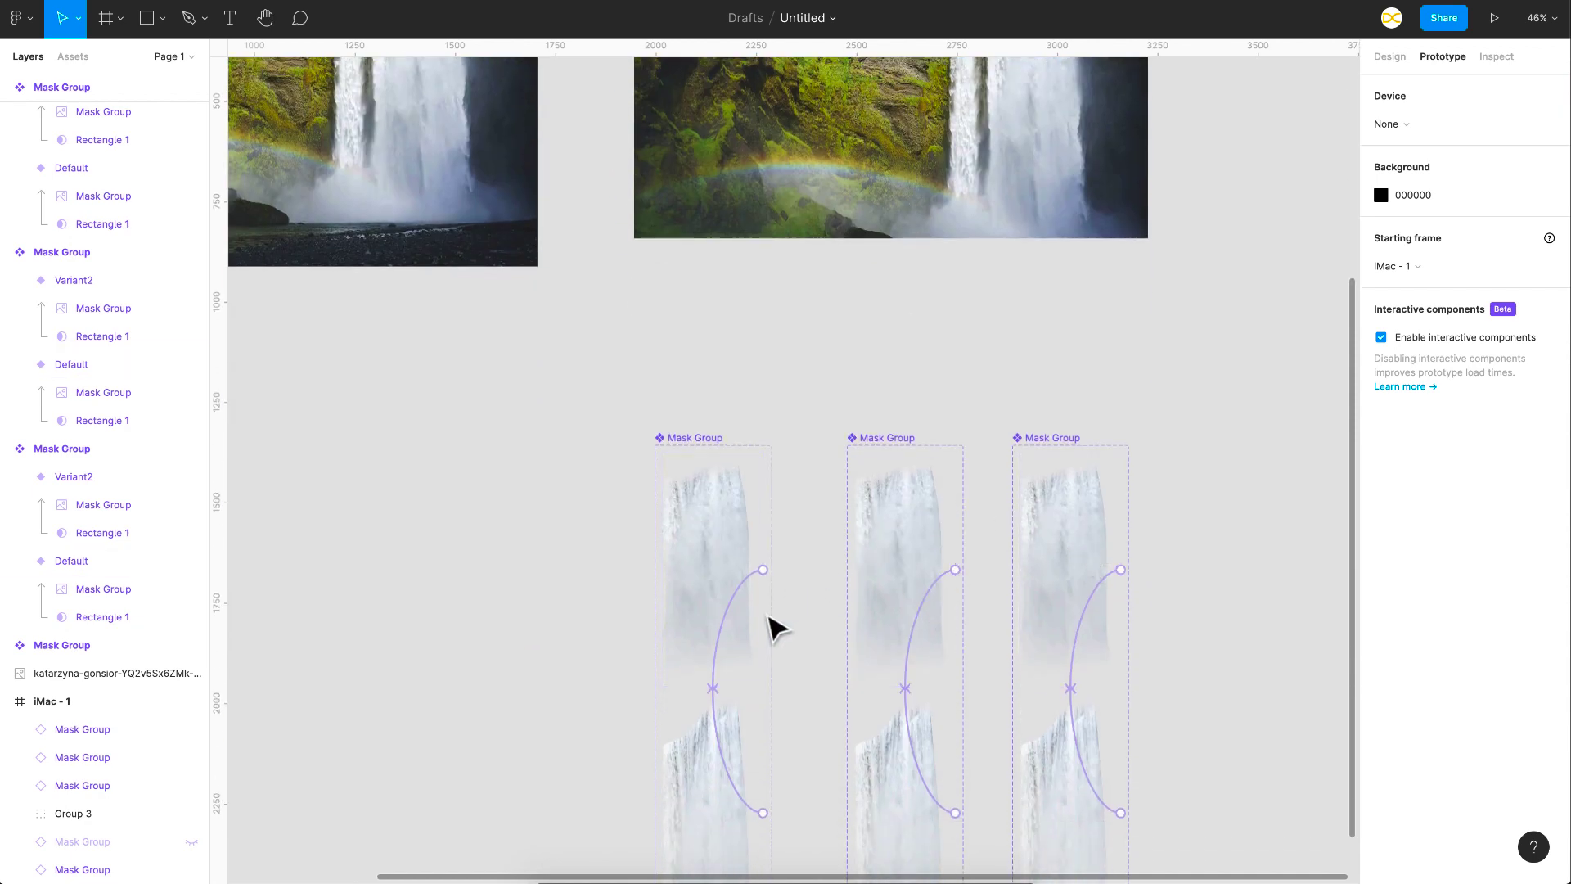
scroll(1015, 565, up, 2)
scroll(900, 414, up, 5)
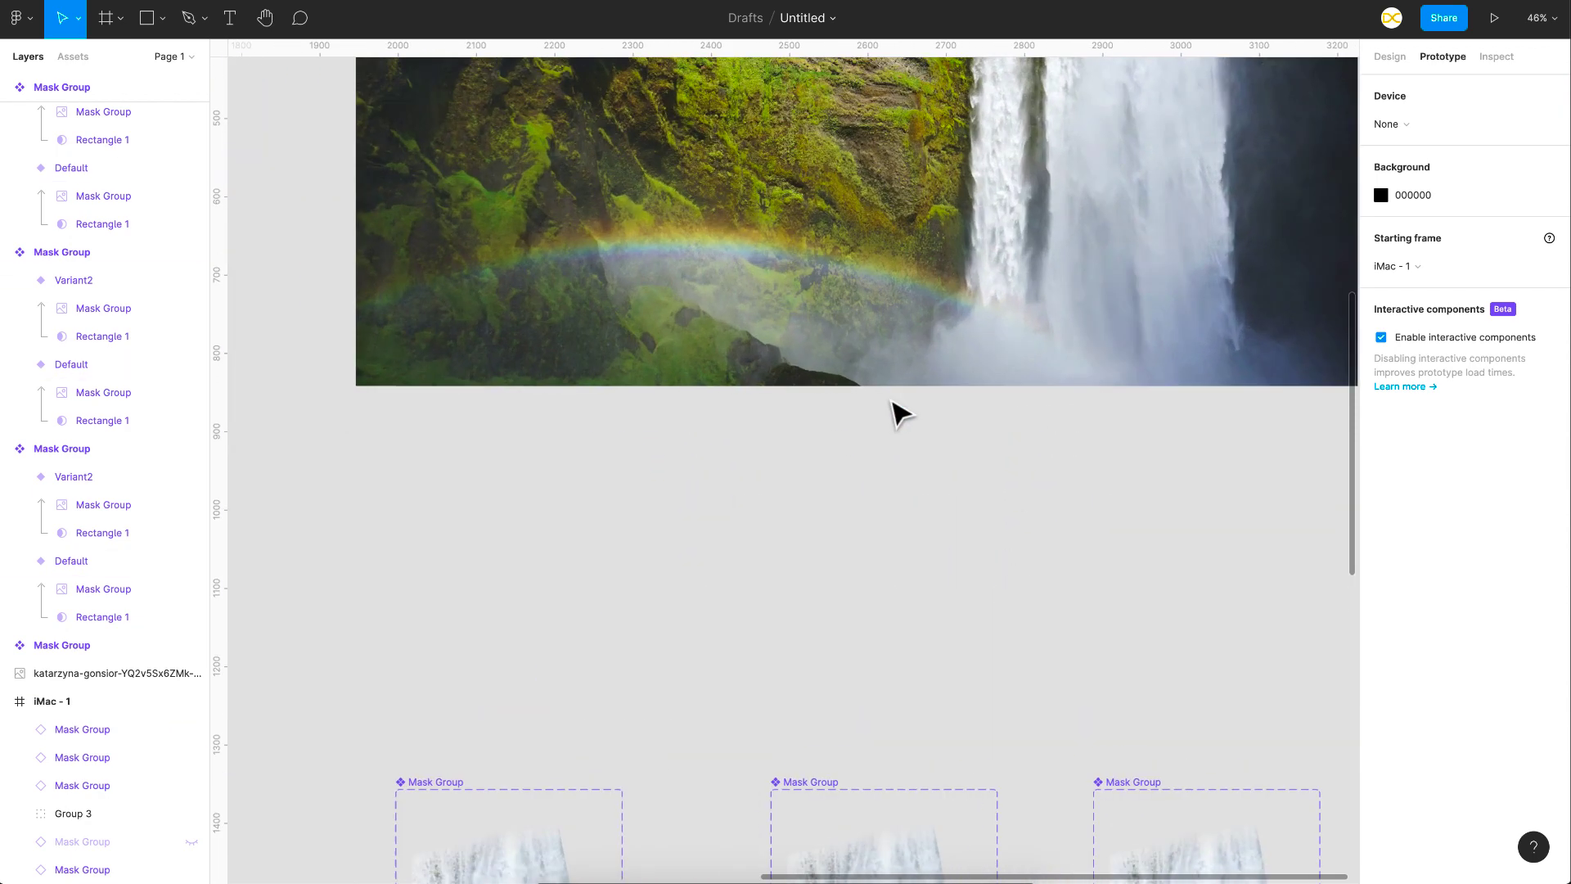